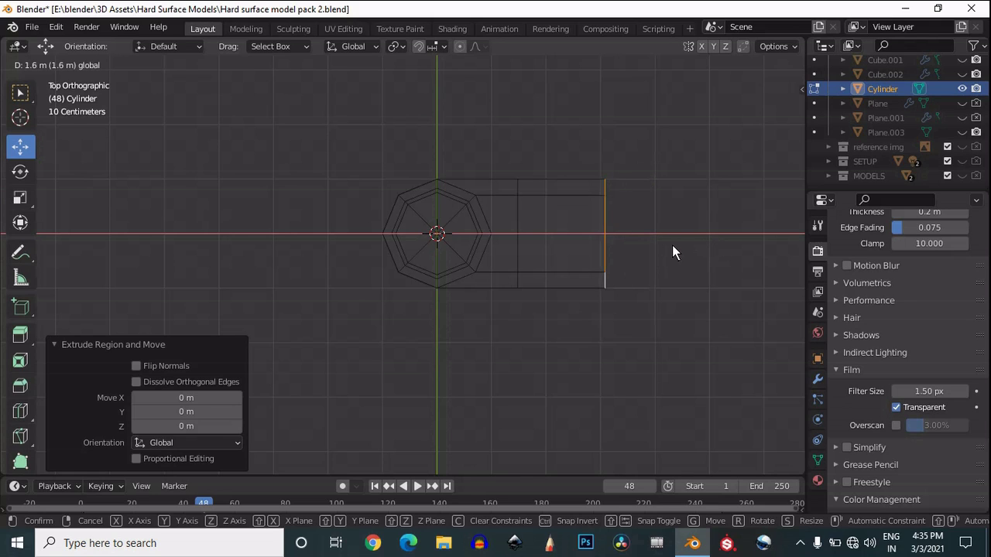
# Step: Place the extruded straight end edge of the profile 1.6 m along the X axis
pyautogui.click(669, 245)
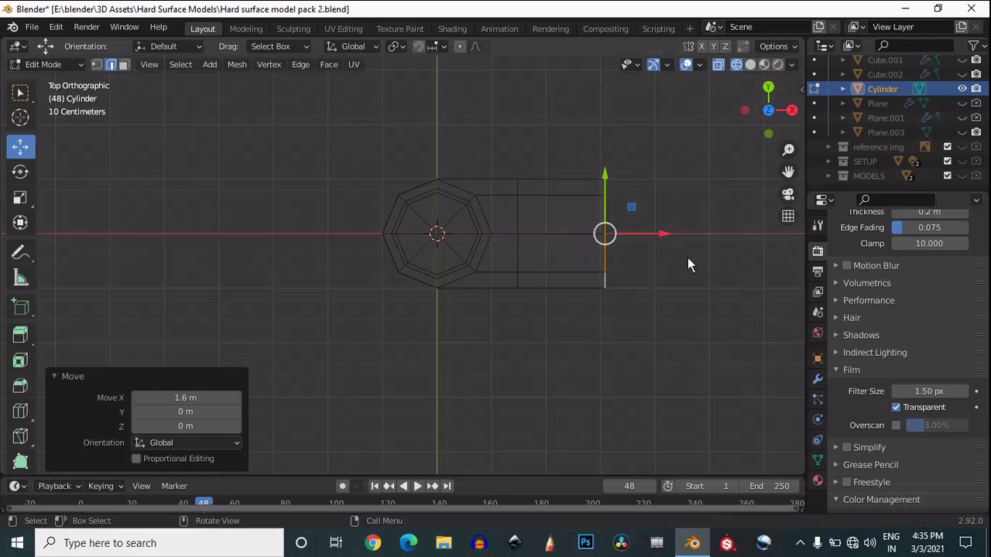
# Step: Try to extrude the whole flat profile 4 m along Z, and undo that extrusion
pyautogui.press('a')
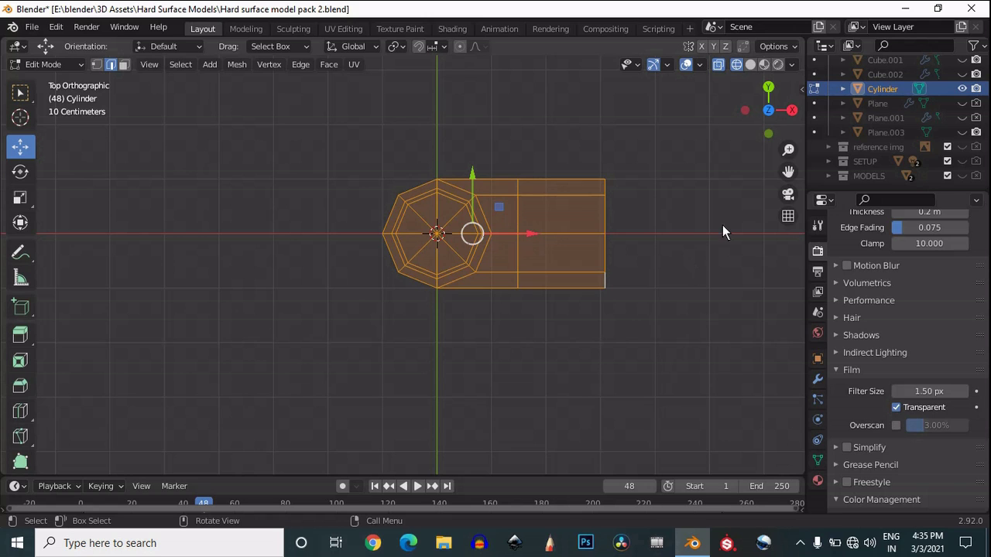
pyautogui.click(770, 134)
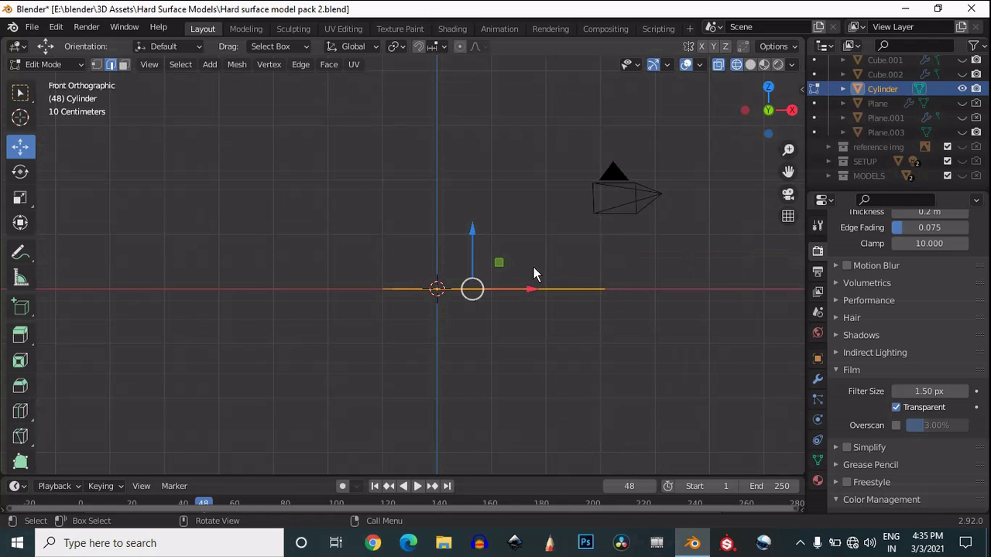
pyautogui.press('e')
pyautogui.click(565, 471)
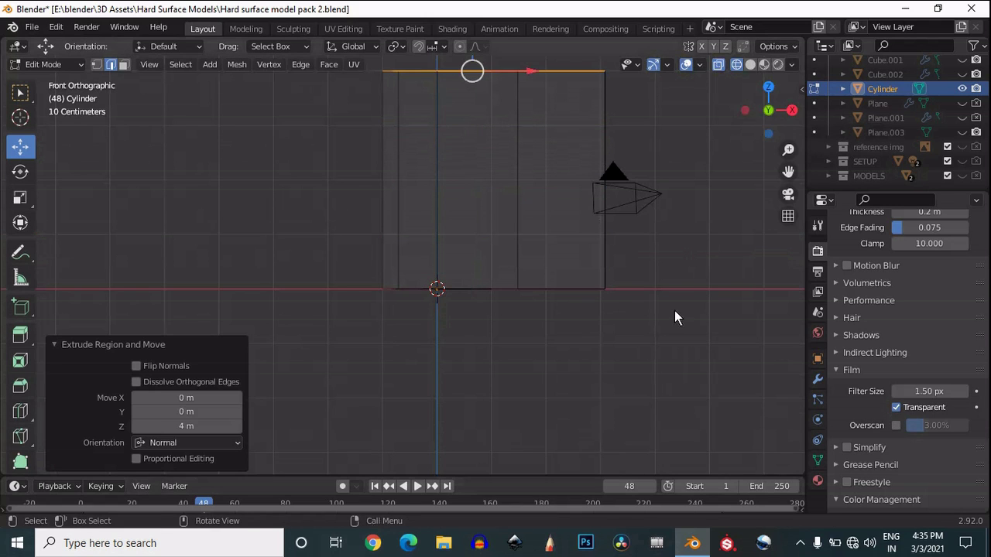
pyautogui.moveTo(777, 122); pyautogui.dragTo(757, 195)
pyautogui.click(719, 65)
pyautogui.scroll(-4, 705, 219)
pyautogui.moveTo(772, 128)
pyautogui.mouseDown()
pyautogui.moveTo(774, 71)
pyautogui.moveTo(789, 121)
pyautogui.moveTo(775, 139)
pyautogui.mouseUp()
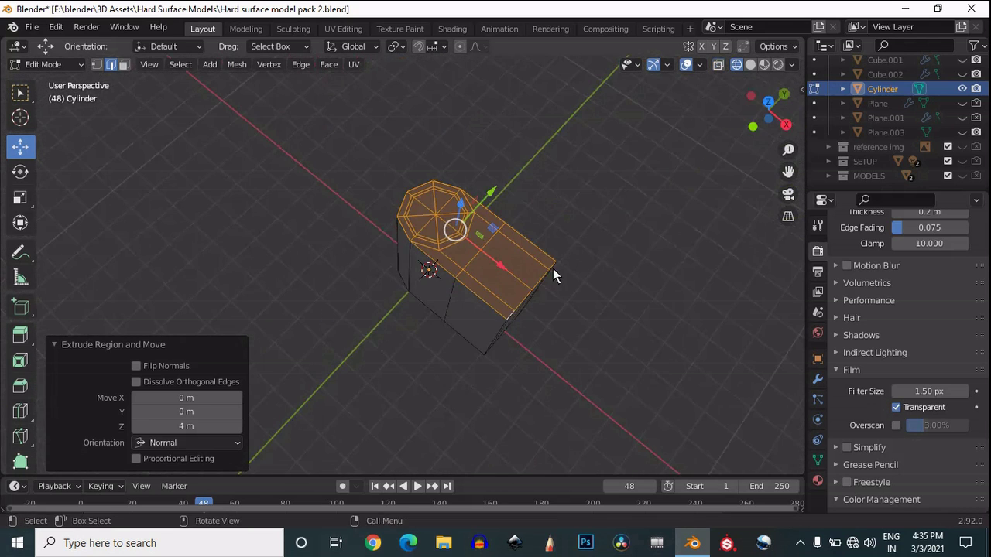
pyautogui.scroll(2, 554, 269)
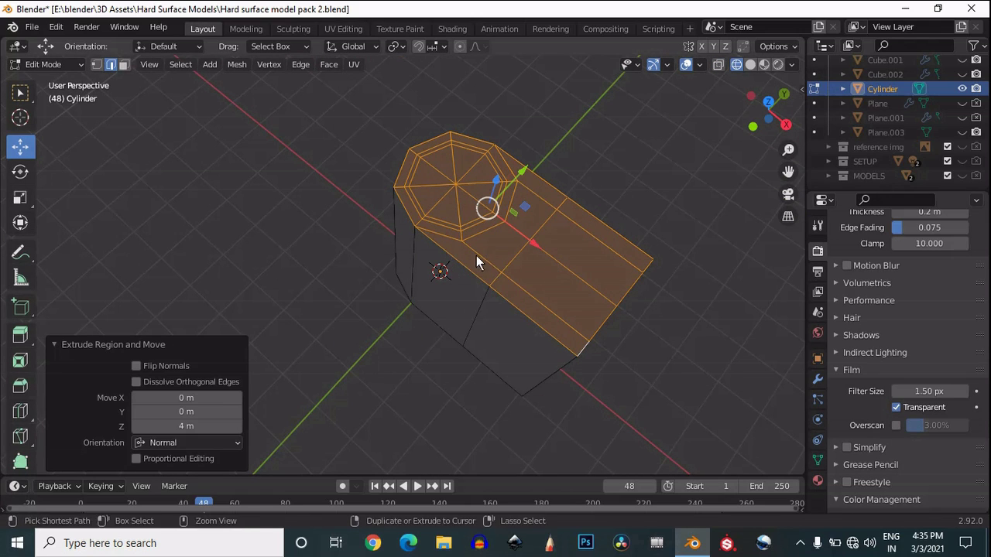
pyautogui.hotkey('ctrl', 'r')
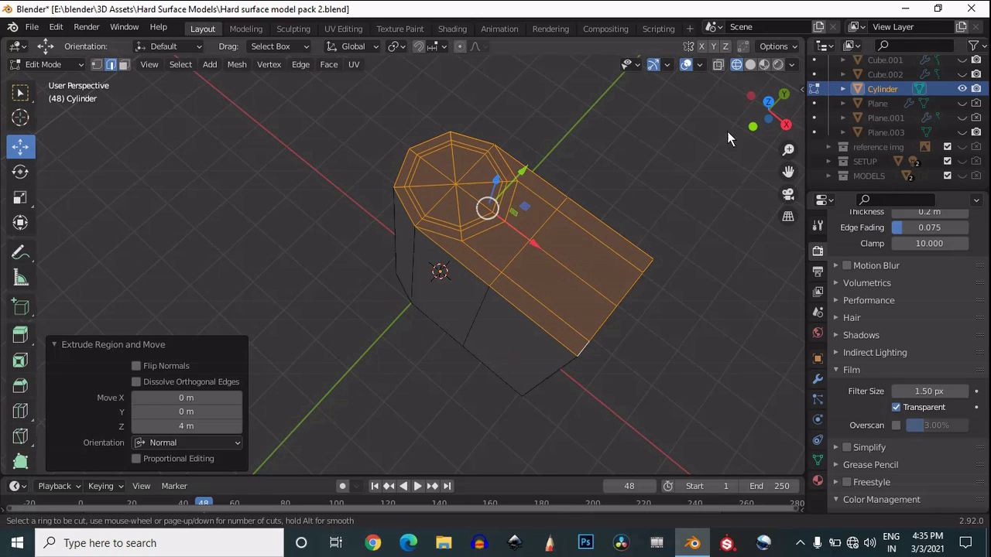
pyautogui.press('Escape')
pyautogui.hotkey('ctrl', 'z')
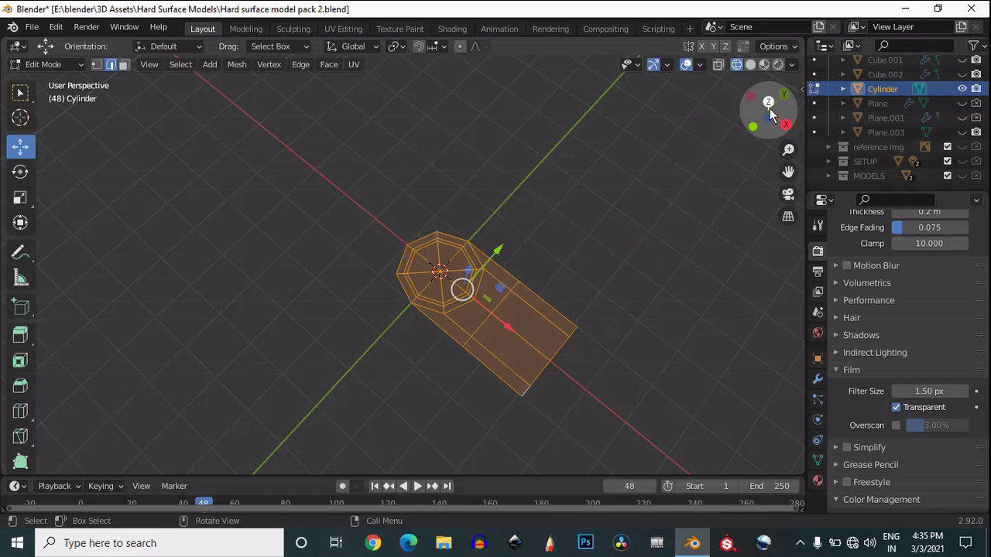
# Step: Try to extrude the complete outer boundary, including the flat end, in top view and scale it by 1.2
pyautogui.click(768, 103)
pyautogui.click(595, 230)
pyautogui.scroll(3, 602, 235)
pyautogui.scroll(-3, 620, 201)
pyautogui.press('a')
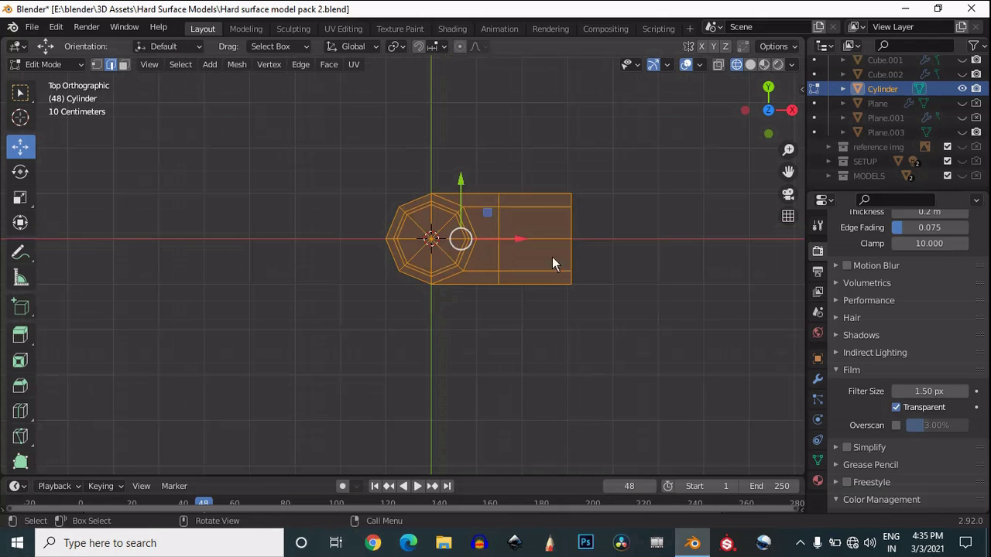
pyautogui.press('super')
pyautogui.press('super')
pyautogui.keyDown('alt'); pyautogui.click(533, 190); pyautogui.keyUp('alt')
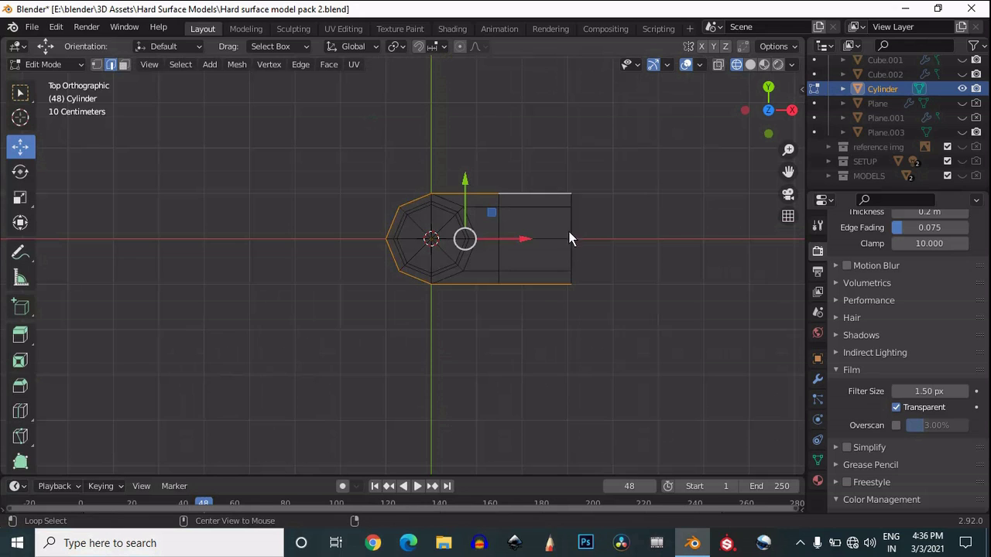
pyautogui.keyDown('alt'); pyautogui.keyDown('shift'); pyautogui.click(573, 222); pyautogui.keyUp('shift'); pyautogui.keyUp('alt')
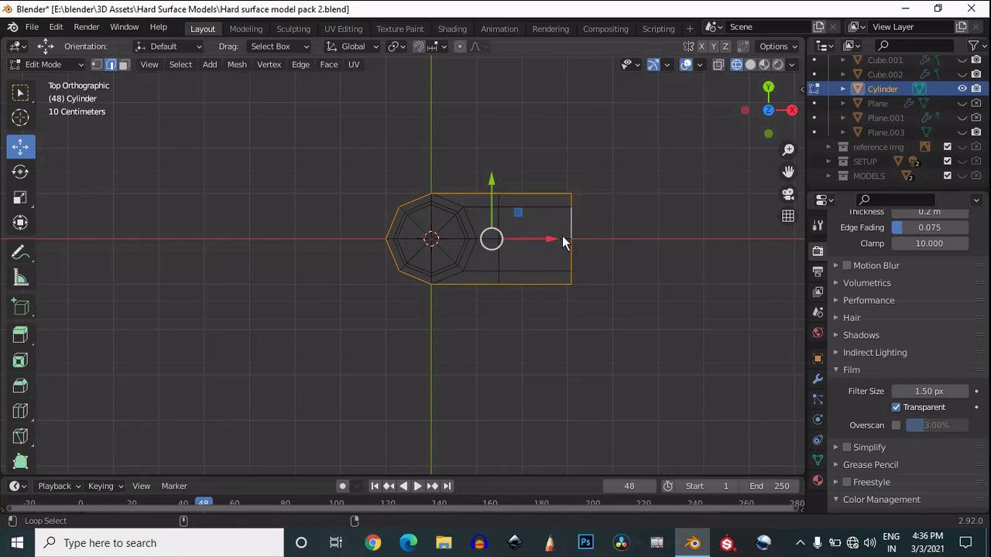
pyautogui.press('e')
pyautogui.rightClick(520, 213)
pyautogui.press('s')
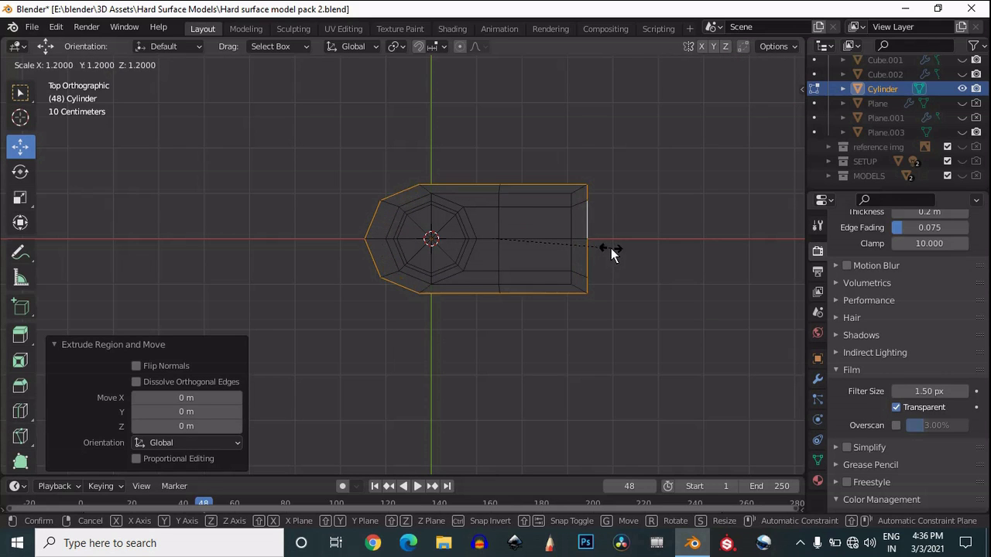
pyautogui.click(611, 248)
# Step: Try to move the flat end edges -0.1 m and the outermost vertex of the rounded end 0.2 m along X
pyautogui.scroll(1, 522, 238)
pyautogui.moveTo(697, 138); pyautogui.dragTo(652, 360)
pyautogui.press('g')
pyautogui.click(704, 219)
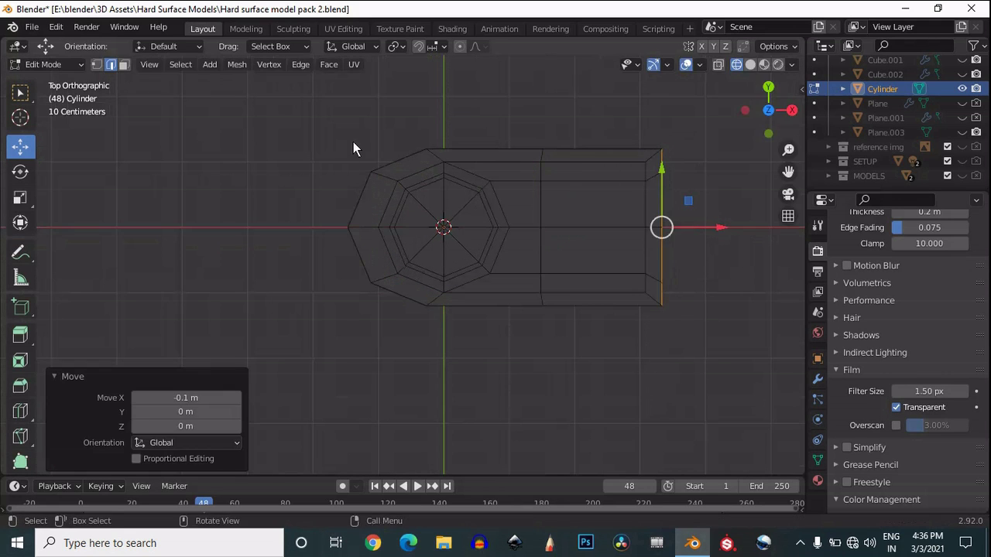
pyautogui.click(353, 231)
pyautogui.press('g')
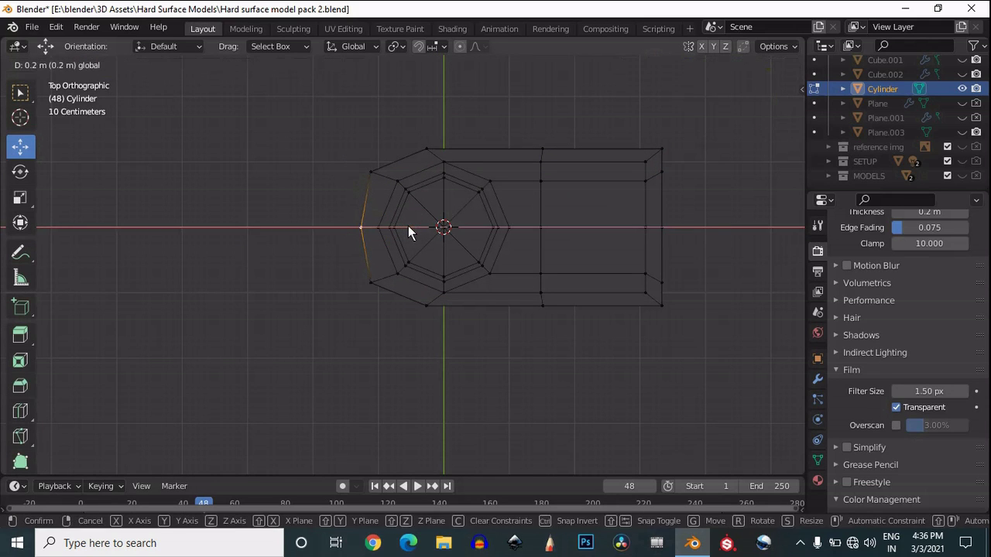
pyautogui.click(408, 226)
# Step: Undo the vertex moves, the scaling and the boundary extrusion, back to the selected original outline
pyautogui.hotkey('ctrl', 'z')
pyautogui.hotkey('ctrl', 'z')
pyautogui.hotkey('ctrl', 'z')
pyautogui.hotkey('ctrl', 'z')
pyautogui.hotkey('ctrl', 'z')
pyautogui.hotkey('ctrl', 'z')
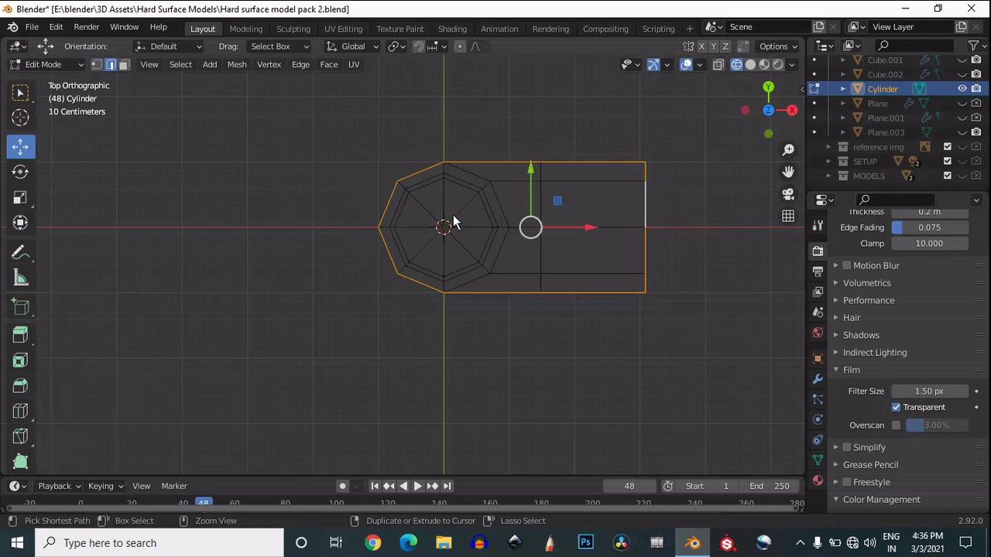
# Step: Extrude the outer edge loop without the flat end and scale it slightly outward to form a border
pyautogui.keyDown('alt'); pyautogui.click(493, 165); pyautogui.keyUp('alt')
pyautogui.press('e')
pyautogui.rightClick(507, 254)
pyautogui.press('s')
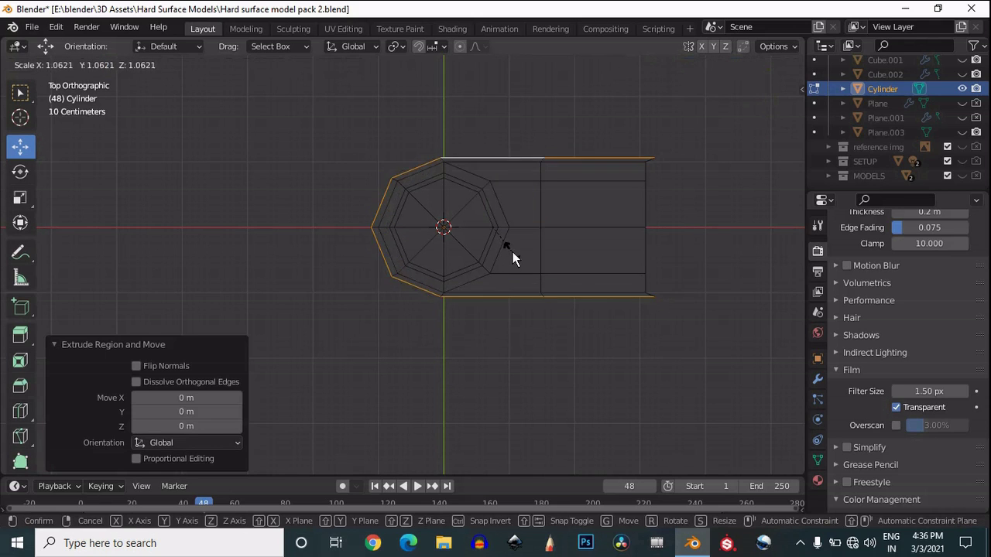
pyautogui.click(525, 265)
# Step: Scale the new outer border loop by 1.1 along the Y axis
pyautogui.click(633, 153)
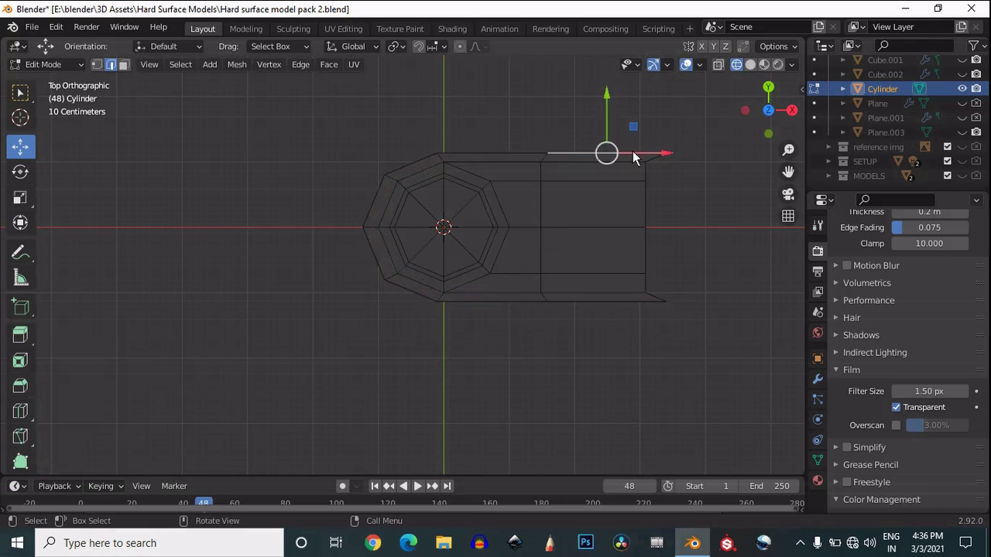
pyautogui.keyDown('alt'); pyautogui.click(635, 150); pyautogui.keyUp('alt')
pyautogui.click(20, 197)
pyautogui.moveTo(492, 170); pyautogui.dragTo(489, 163)
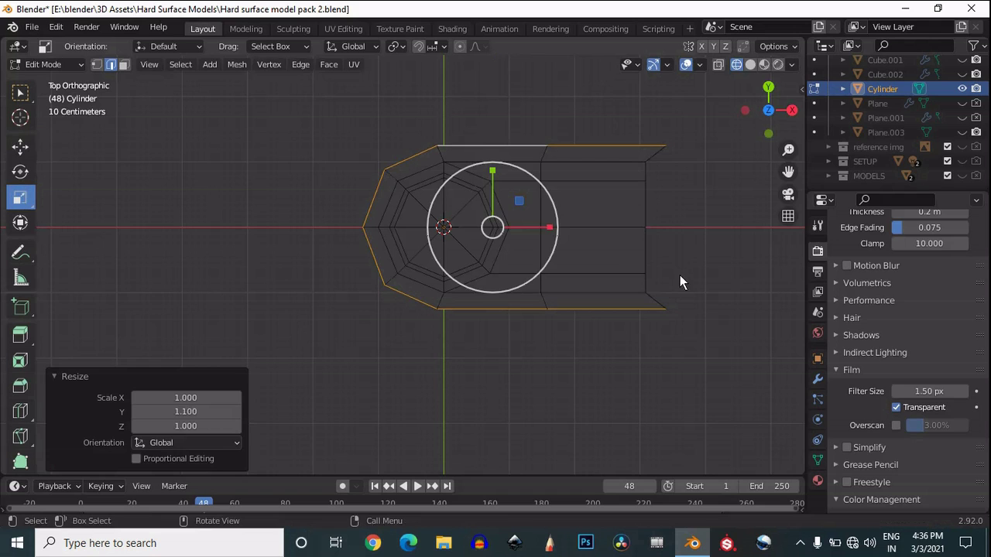
# Step: Move both outer corner vertices of the border at the flat end -0.3 m along the X axis
pyautogui.click(665, 308)
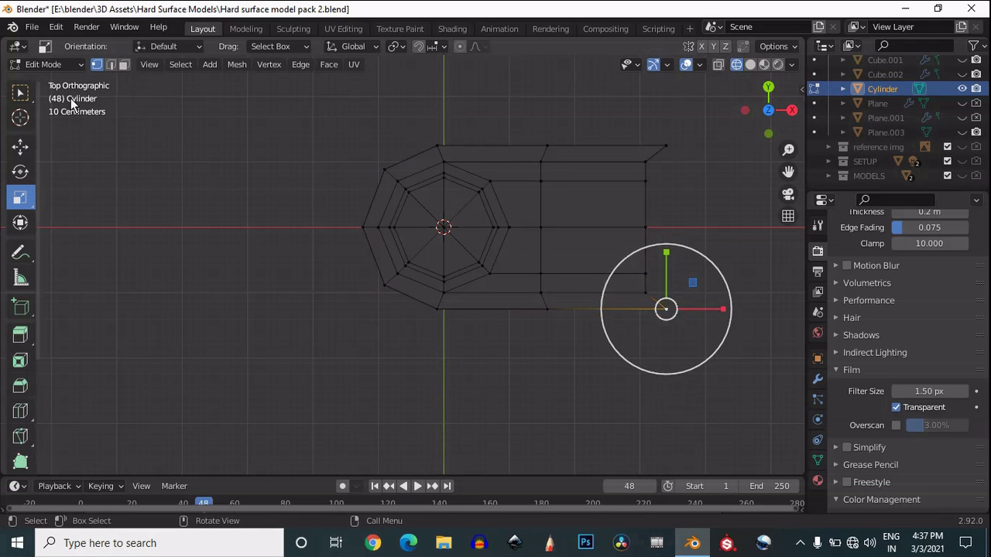
pyautogui.click(20, 146)
pyautogui.press('g')
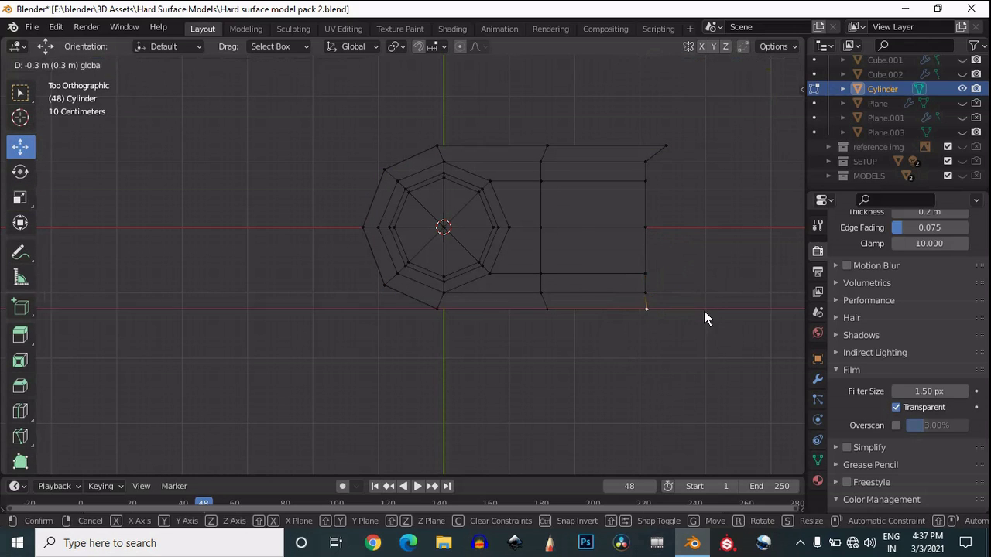
pyautogui.click(695, 178)
pyautogui.press('g')
pyautogui.press('x')
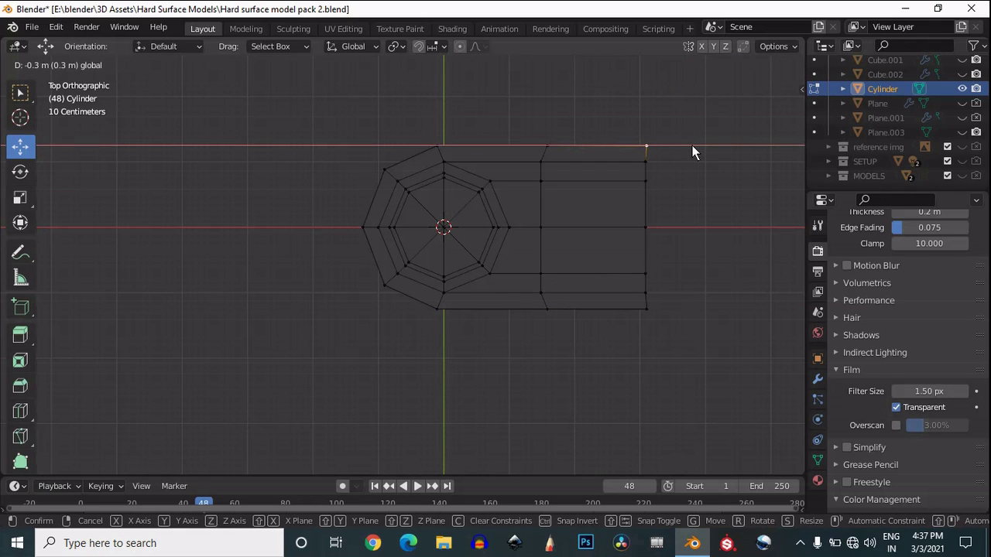
pyautogui.click(711, 147)
# Step: Align the lower corner vertex with the flat end by moving it about -0.019 m along X
pyautogui.click(621, 361)
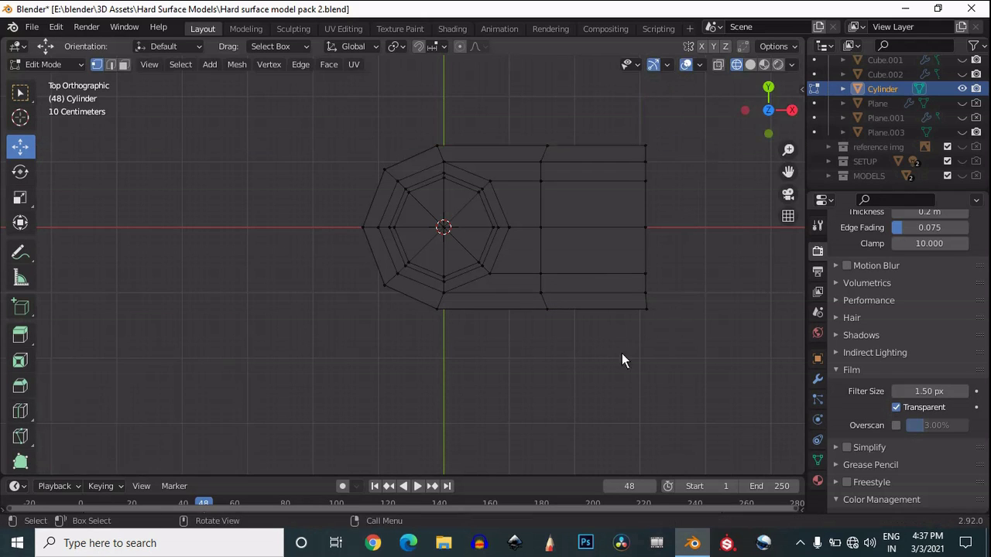
pyautogui.moveTo(671, 304); pyautogui.dragTo(629, 335)
pyautogui.press('g')
pyautogui.press('x')
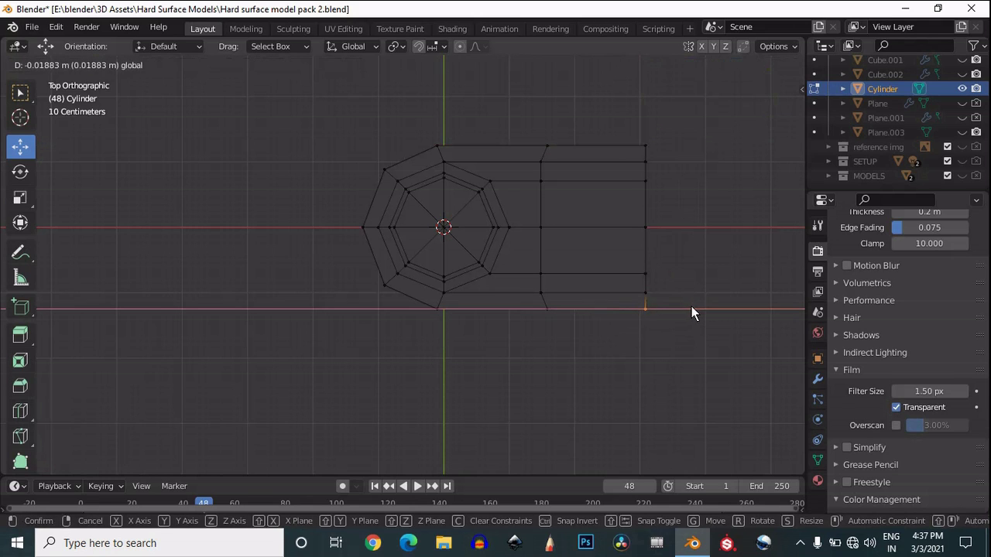
pyautogui.click(691, 305)
# Step: Extrude all vertices of the flat end and move them 0.2 m along the X axis
pyautogui.moveTo(665, 106); pyautogui.dragTo(623, 365)
pyautogui.press('e')
pyautogui.rightClick(684, 224)
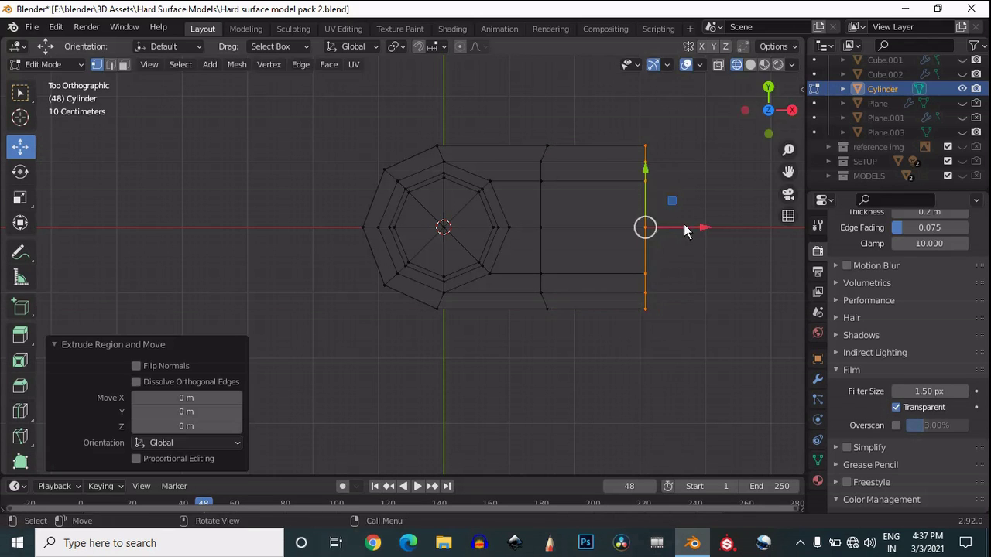
pyautogui.write('gx0.2')
pyautogui.press('Return')
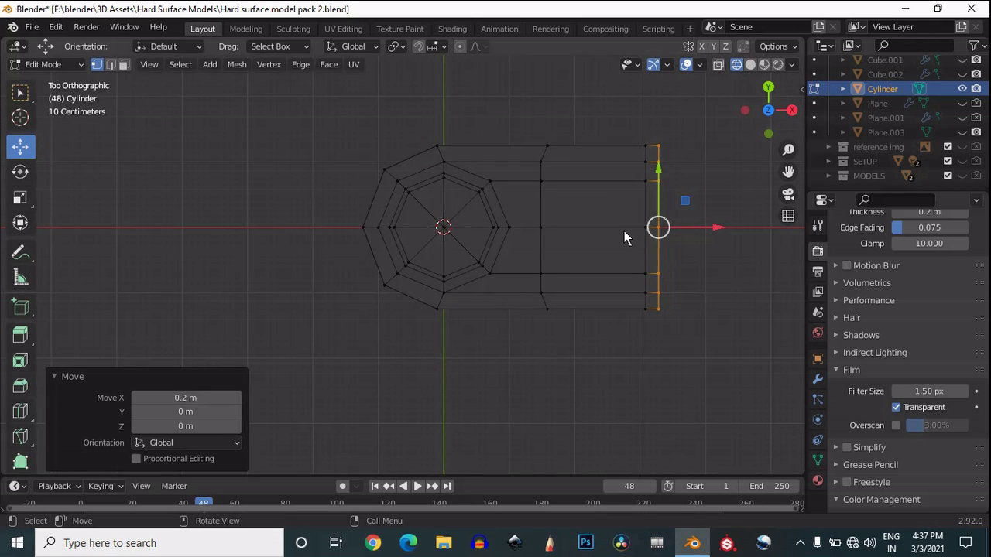
# Step: Nudge the extruded flat end vertices about 0.013 m along the X axis
pyautogui.press('a')
pyautogui.scroll(-5, 653, 198)
pyautogui.scroll(4, 653, 199)
pyautogui.moveTo(636, 135); pyautogui.dragTo(616, 325)
pyautogui.press('g')
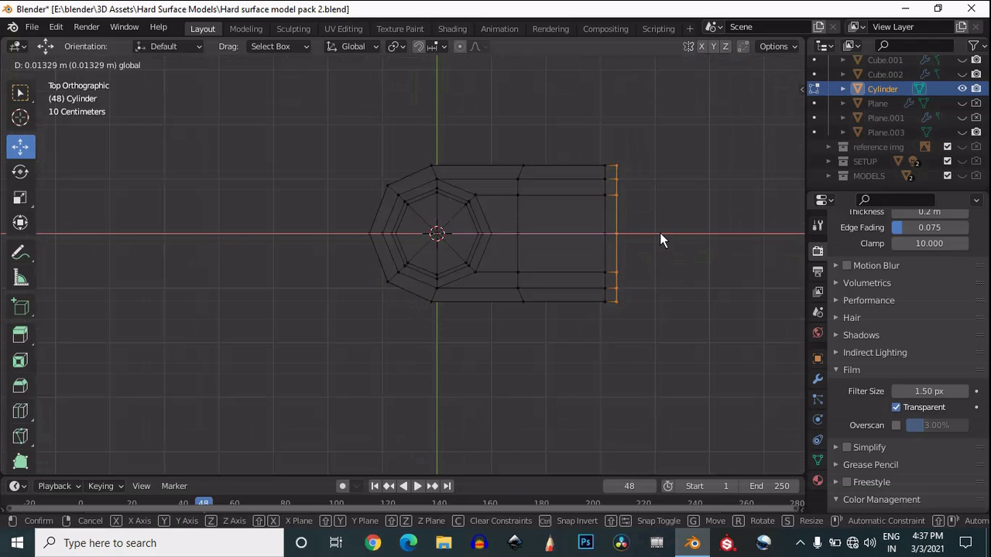
pyautogui.click(660, 232)
# Step: Extrude the entire flat profile upward along Z in front view to make a tall solid
pyautogui.press('a')
pyautogui.click(767, 136)
pyautogui.scroll(-1, 569, 221)
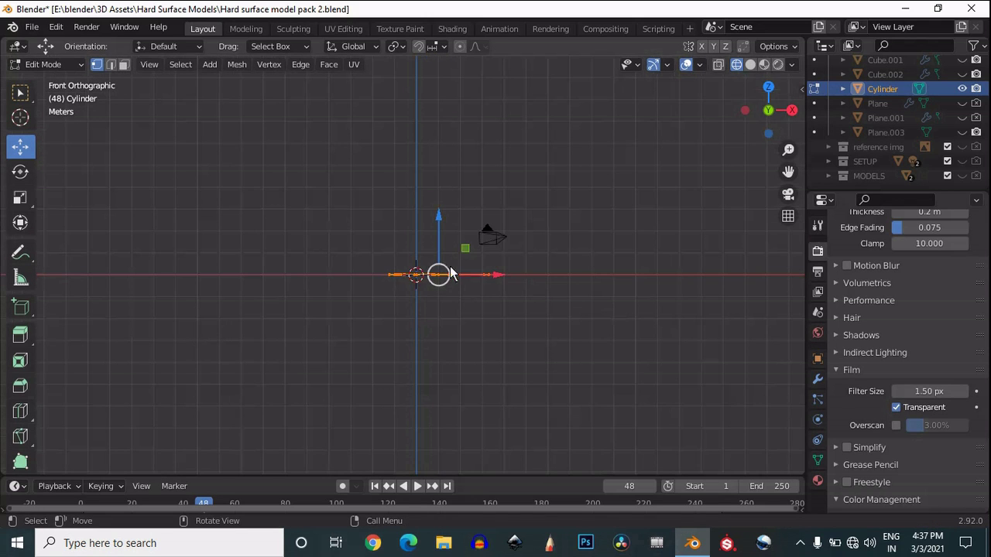
pyautogui.press('e')
pyautogui.press('Escape')
pyautogui.keyDown('ctrl'); pyautogui.moveTo(439, 249); pyautogui.dragTo(446, 110); pyautogui.keyUp('ctrl')
# Step: Rotate the whole mesh -90 degrees in the right side view and move it -2.2155 m along Z
pyautogui.click(791, 110)
pyautogui.press('a')
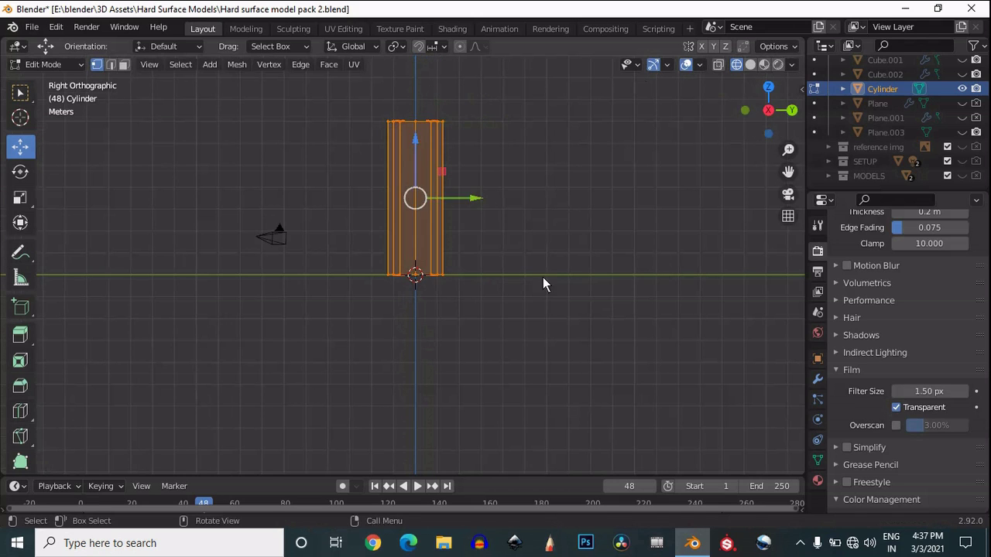
pyautogui.press('r')
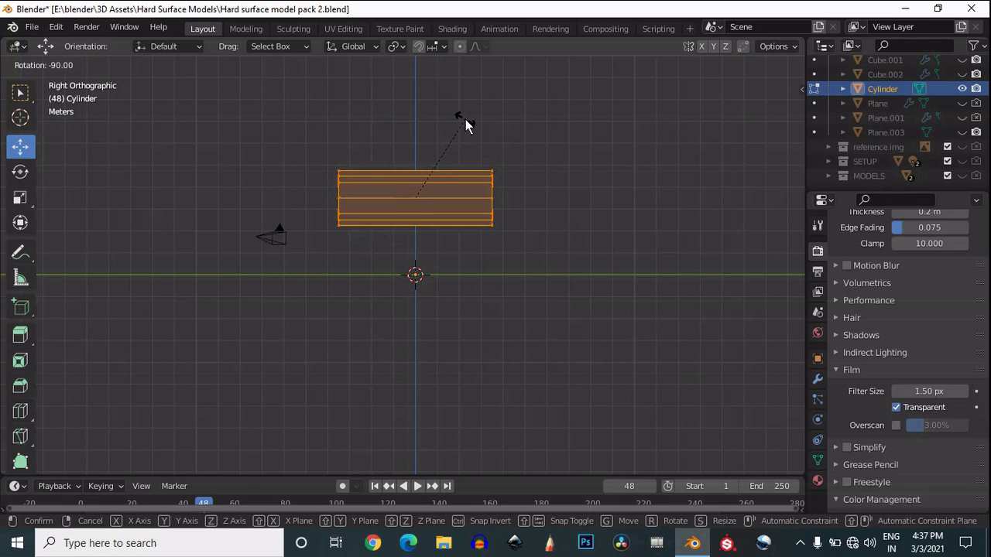
pyautogui.click(466, 119)
pyautogui.press('g')
pyautogui.press('z')
pyautogui.click(417, 200)
# Step: Display the mesh in solid shading, switch to face selection, and view the rounded profile from the front
pyautogui.moveTo(768, 110); pyautogui.dragTo(712, 130)
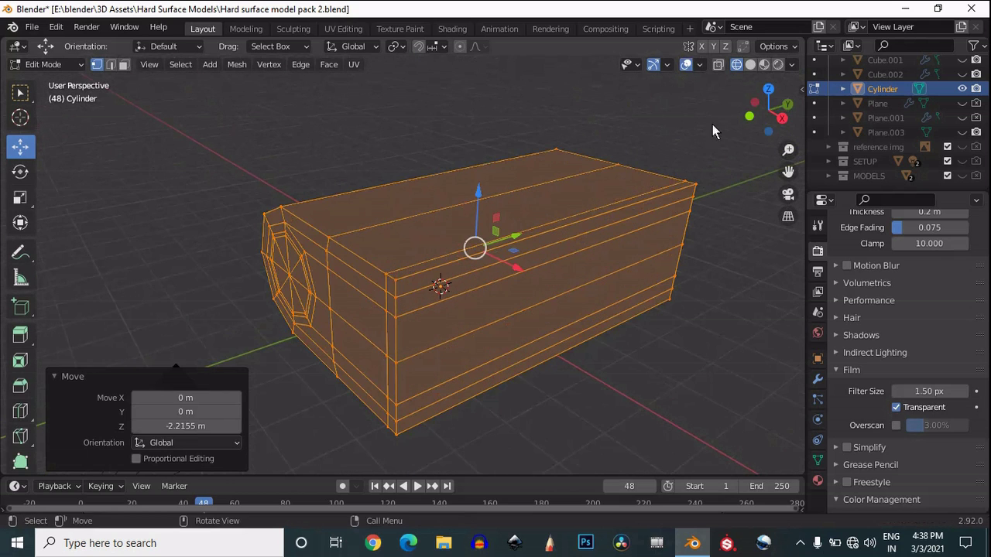
pyautogui.click(749, 64)
pyautogui.press('3')
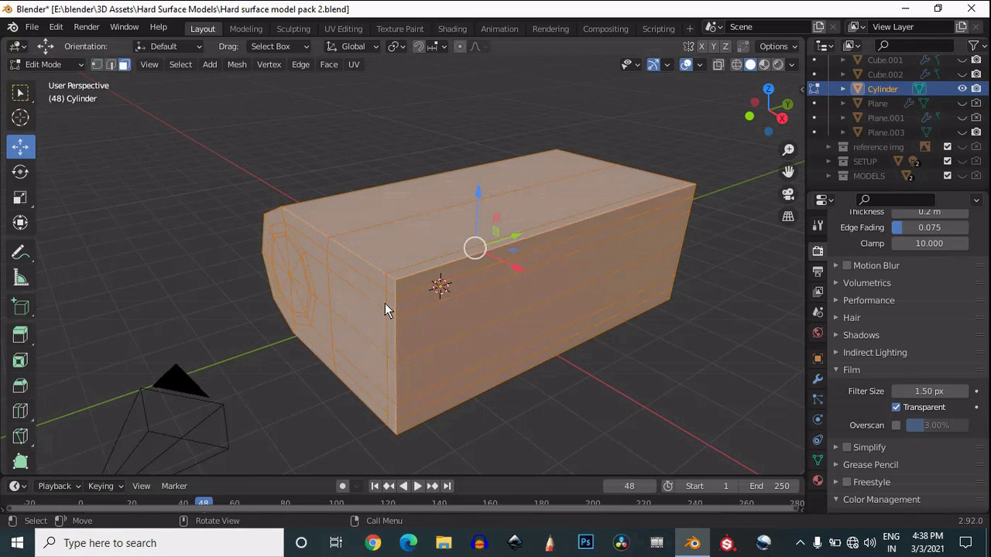
pyautogui.click(358, 331)
pyautogui.click(748, 116)
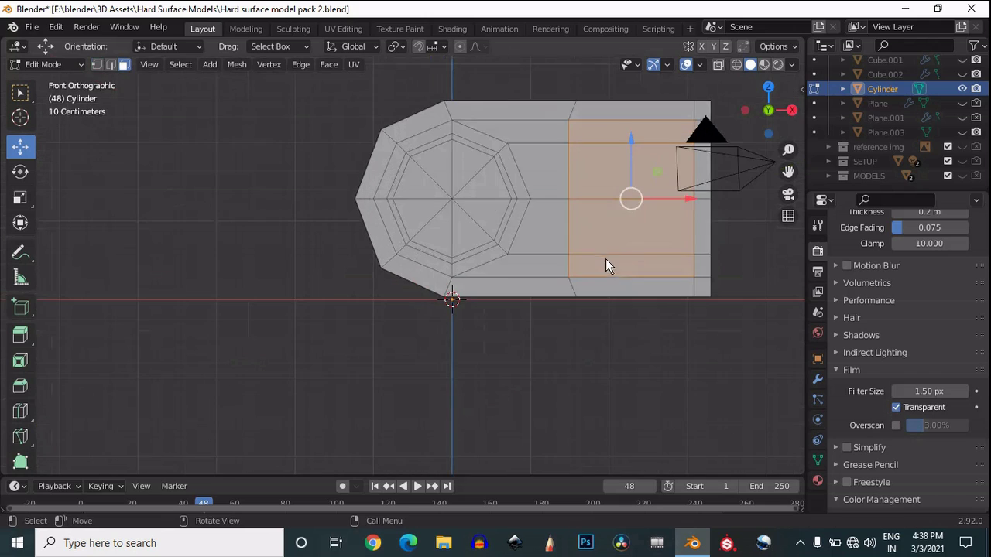
# Step: Leave mesh editing and delete the camera beside the model
pyautogui.press('Tab')
pyautogui.click(752, 148)
pyautogui.press('x')
pyautogui.click(728, 152)
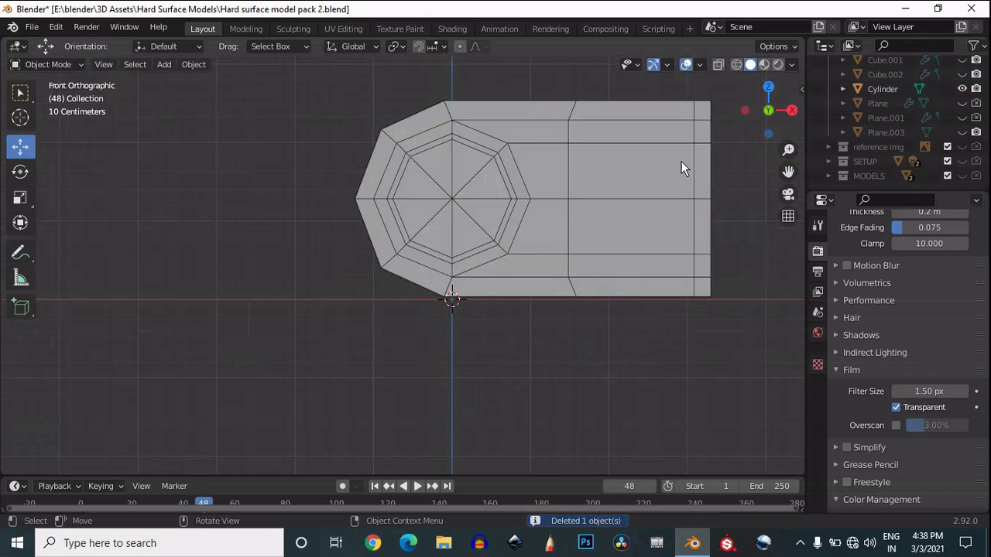
# Step: Select all faces inside the outer border on both the front and back end caps of the cylinder mesh
pyautogui.click(682, 140)
pyautogui.press('Tab')
pyautogui.moveTo(691, 134); pyautogui.dragTo(435, 265)
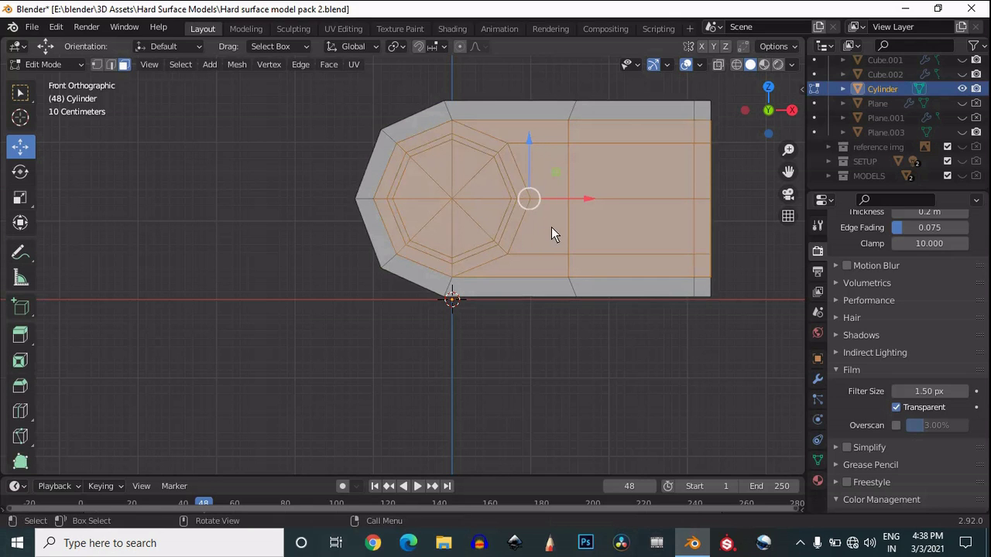
pyautogui.press('w')
pyautogui.click(768, 110)
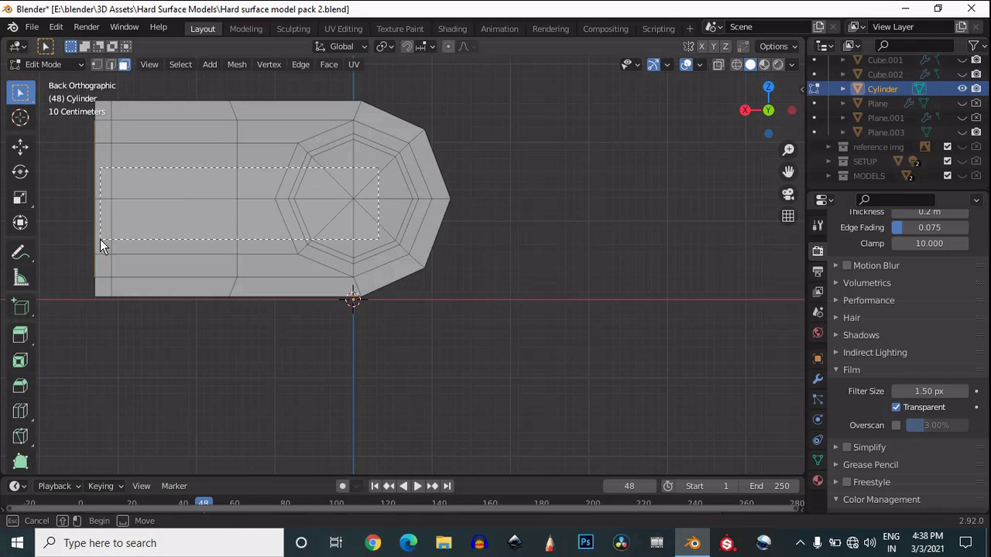
pyautogui.keyDown('shift'); pyautogui.moveTo(309, 135); pyautogui.dragTo(102, 195); pyautogui.keyUp('shift')
pyautogui.keyDown('shift'); pyautogui.moveTo(406, 149); pyautogui.dragTo(334, 232); pyautogui.keyUp('shift')
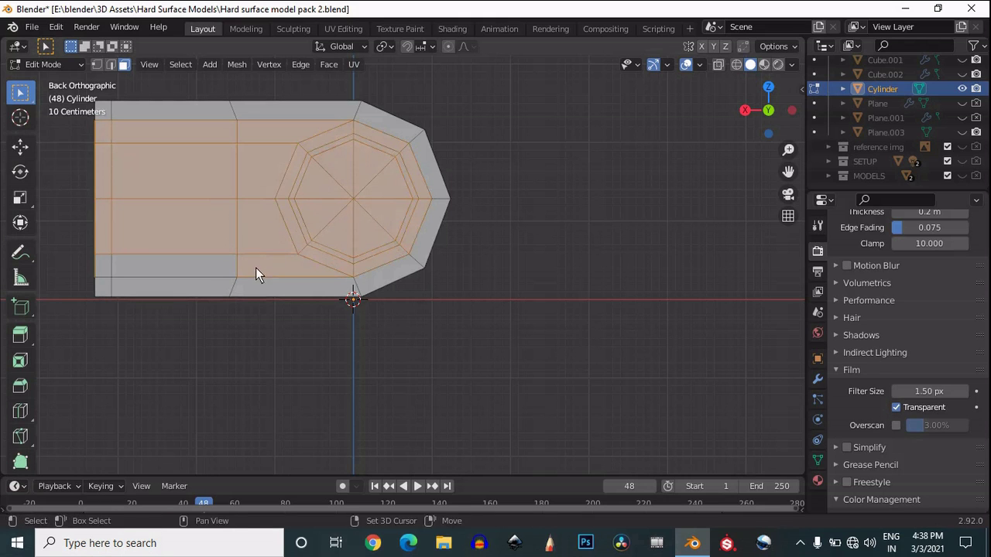
pyautogui.moveTo(775, 92); pyautogui.dragTo(91, 142)
pyautogui.scroll(-7, 535, 153)
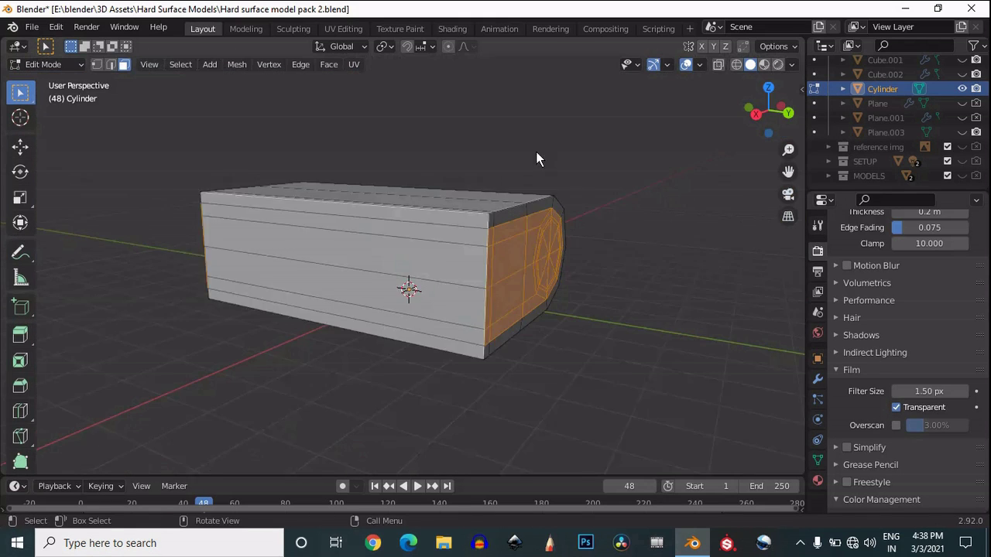
# Step: Try to extrude the selected cap faces in place and scale them inward along Y to about 0.949
pyautogui.click(20, 199)
pyautogui.moveTo(436, 255); pyautogui.dragTo(437, 255)
pyautogui.click(754, 116)
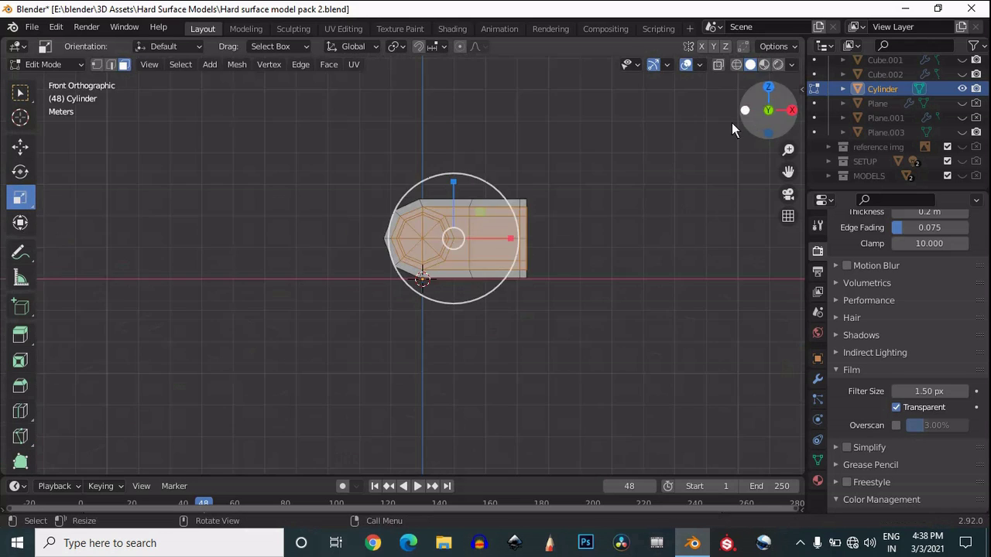
pyautogui.scroll(3, 731, 123)
pyautogui.press('e')
pyautogui.rightClick(637, 222)
pyautogui.click(791, 110)
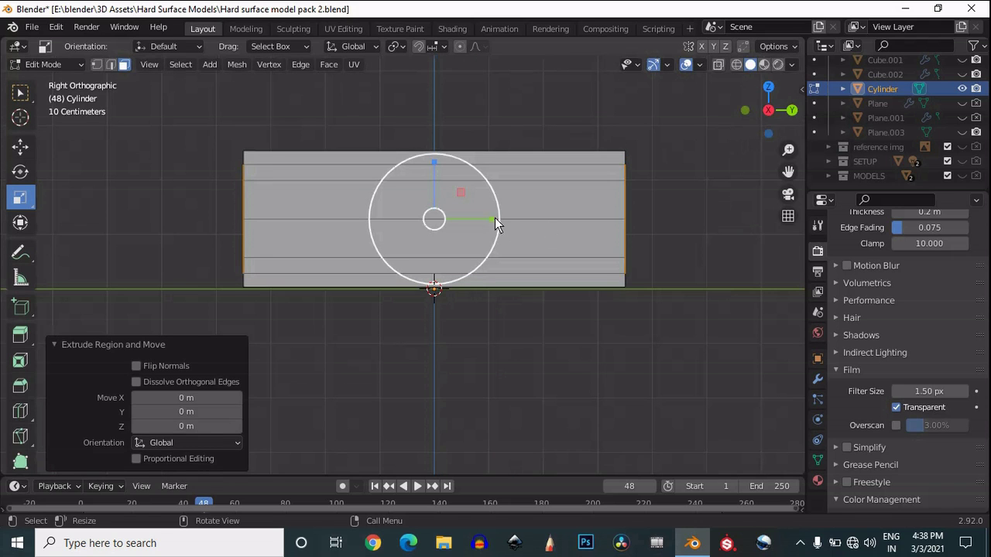
pyautogui.press('s')
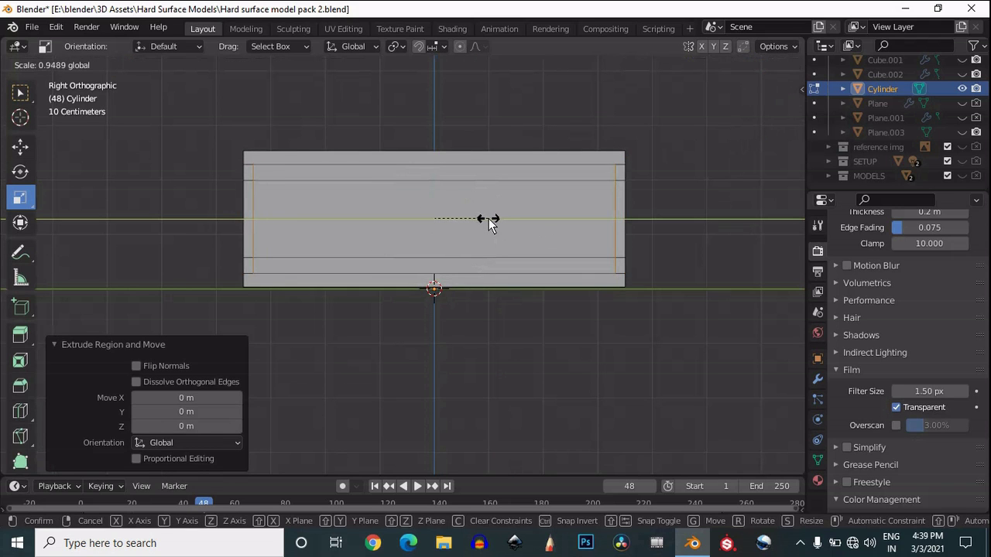
pyautogui.click(489, 218)
# Step: Inspect the recessed caps, then undo the inward cap extrusion and restore the selection of both caps' inner faces
pyautogui.moveTo(751, 116); pyautogui.dragTo(596, 144)
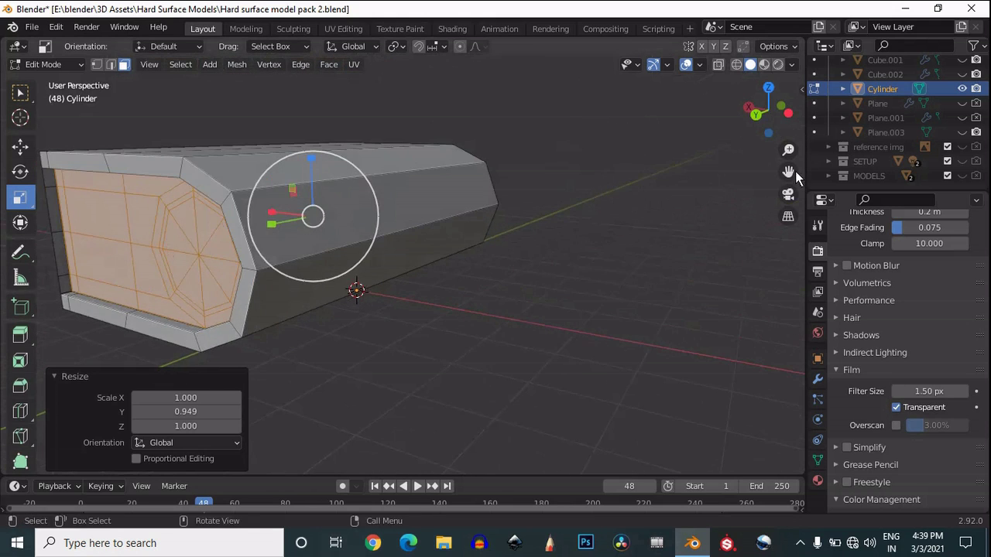
pyautogui.moveTo(793, 171); pyautogui.dragTo(184, 139)
pyautogui.scroll(2, 474, 251)
pyautogui.click(213, 217)
pyautogui.moveTo(757, 118); pyautogui.dragTo(51, 164)
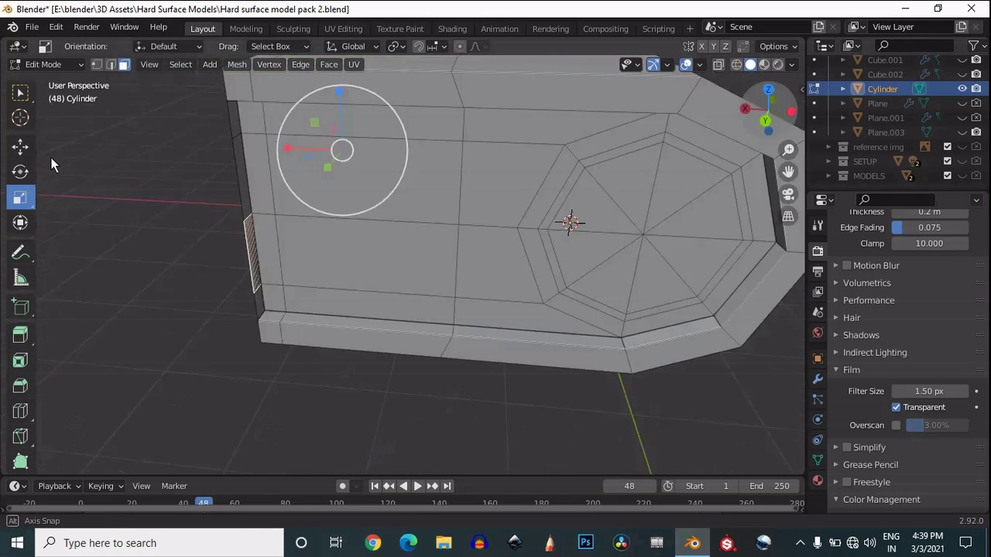
pyautogui.moveTo(51, 164); pyautogui.dragTo(434, 211, button='middle')
pyautogui.click(434, 211)
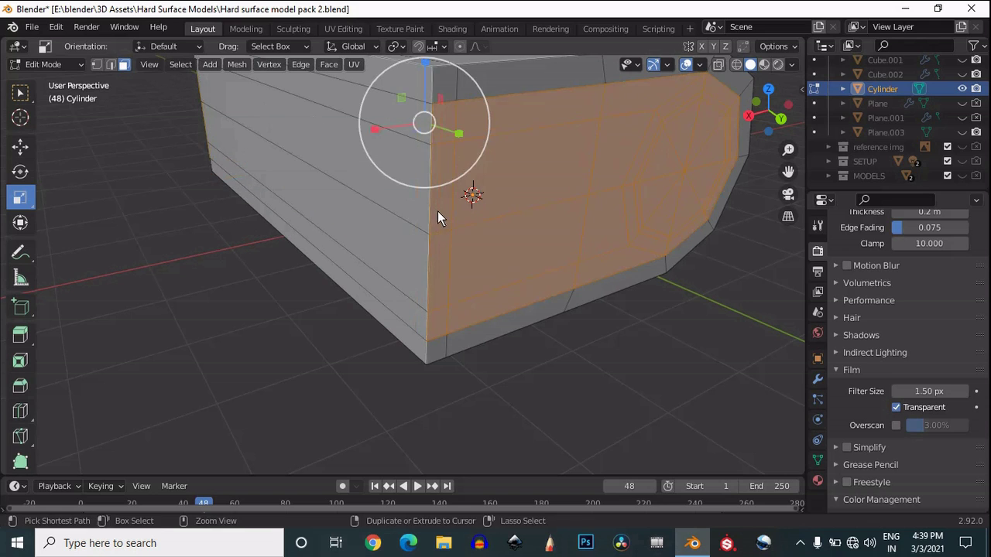
pyautogui.hotkey('ctrl', 'z')
pyautogui.hotkey('ctrl', 'shift', 'z')
pyautogui.moveTo(326, 99); pyautogui.dragTo(373, 268)
pyautogui.scroll(-3, 380, 264)
pyautogui.moveTo(759, 109); pyautogui.dragTo(803, 106)
pyautogui.hotkey('ctrl', 'z')
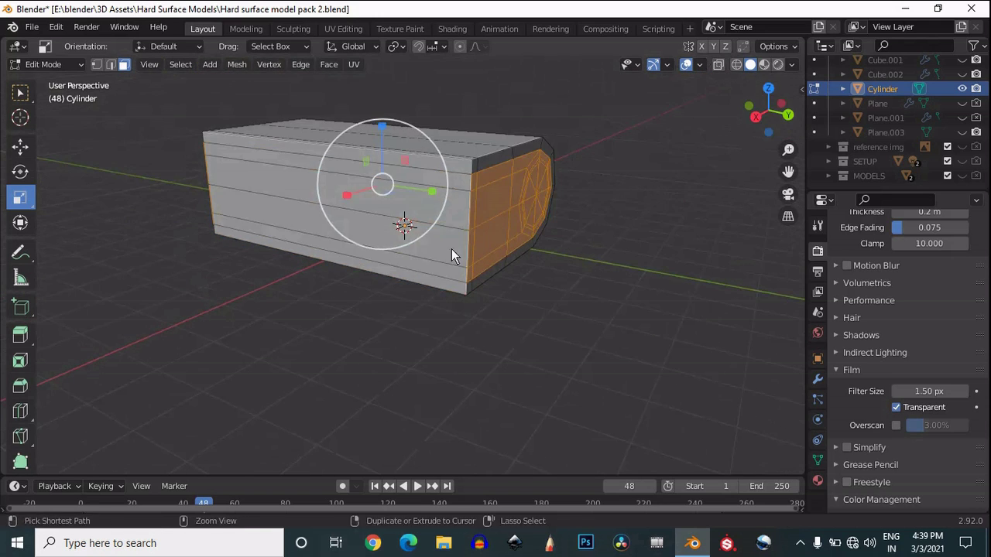
# Step: Add the inner flat side faces to the selection, extrude everything in place and scale it inward to about 0.947
pyautogui.keyDown('shift'); pyautogui.moveTo(262, 155); pyautogui.dragTo(302, 234); pyautogui.keyUp('shift')
pyautogui.scroll(2, 406, 177)
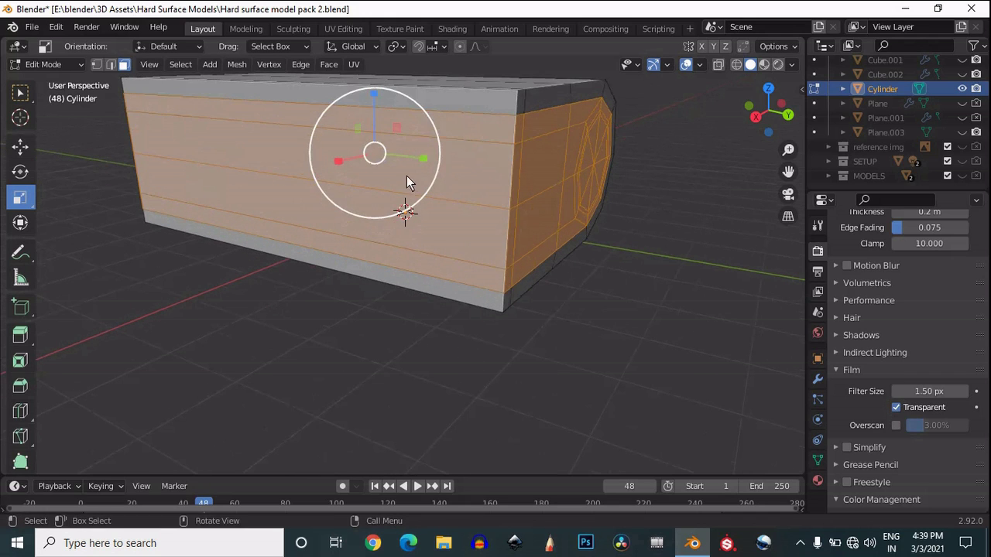
pyautogui.press('e')
pyautogui.rightClick(408, 208)
pyautogui.press('s')
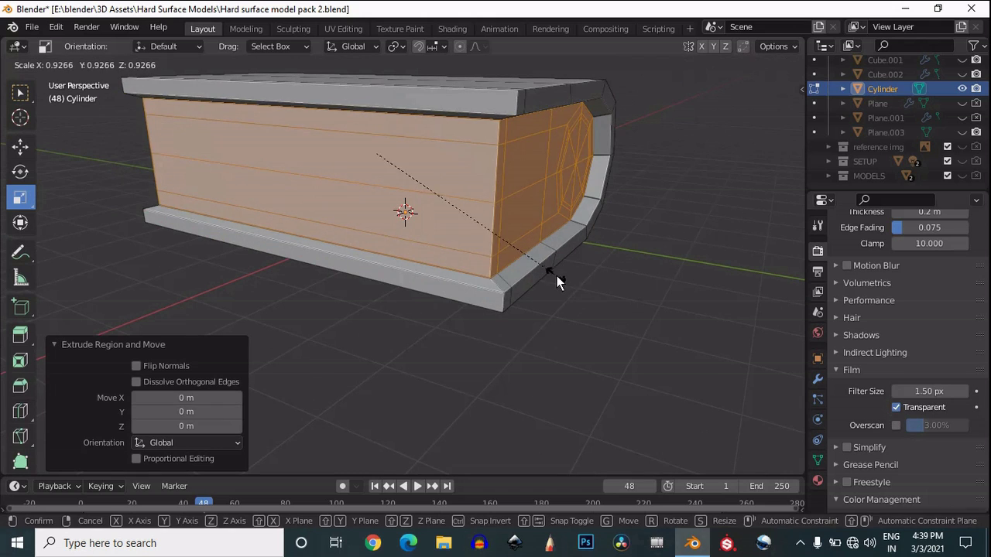
pyautogui.click(592, 302)
pyautogui.moveTo(737, 117); pyautogui.dragTo(759, 122)
pyautogui.moveTo(786, 177); pyautogui.dragTo(709, 271)
pyautogui.scroll(2, 494, 211)
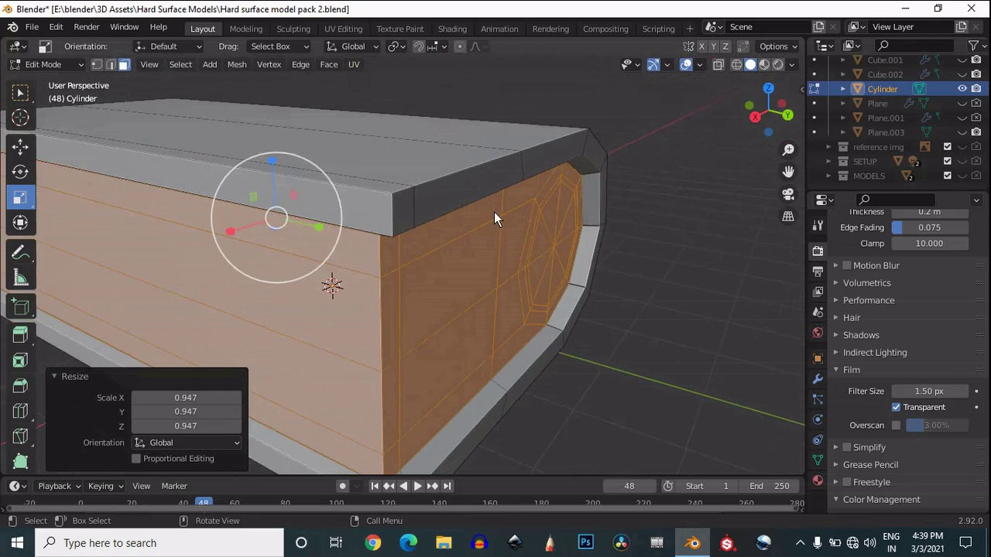
# Step: Set the extruded faces' resize scale to 0.95 on the X, Y and Z axes
pyautogui.doubleClick(151, 397)
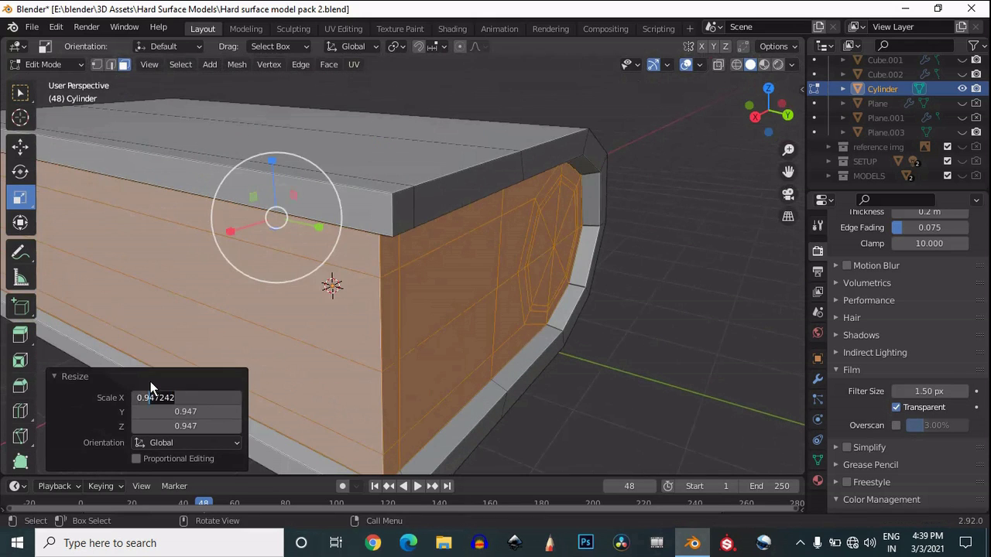
pyautogui.press('Return')
pyautogui.doubleClick(200, 411)
pyautogui.write('0.95')
pyautogui.press('Return')
pyautogui.doubleClick(202, 426)
pyautogui.write('0.95')
pyautogui.press('Return')
pyautogui.moveTo(774, 118); pyautogui.dragTo(459, 247)
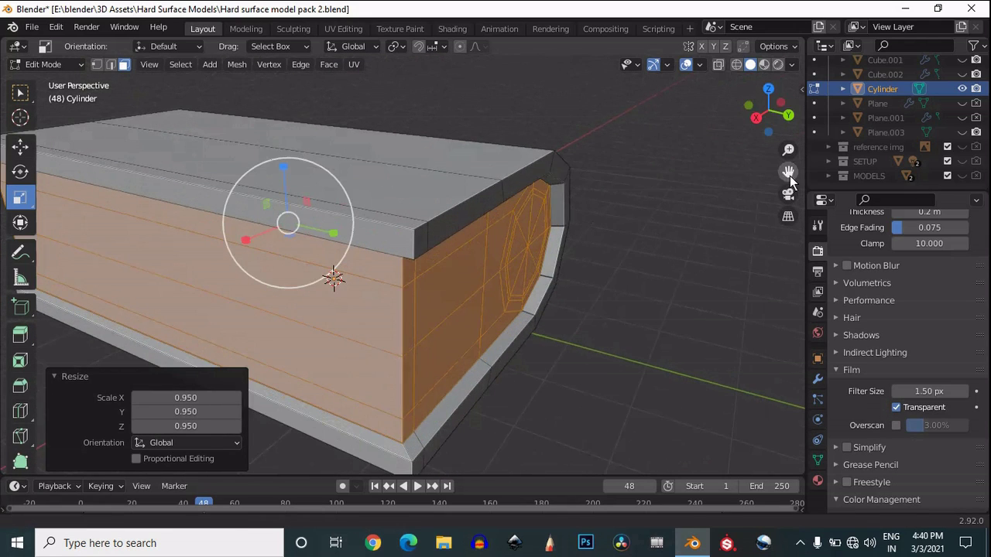
pyautogui.moveTo(789, 171); pyautogui.dragTo(788, 178)
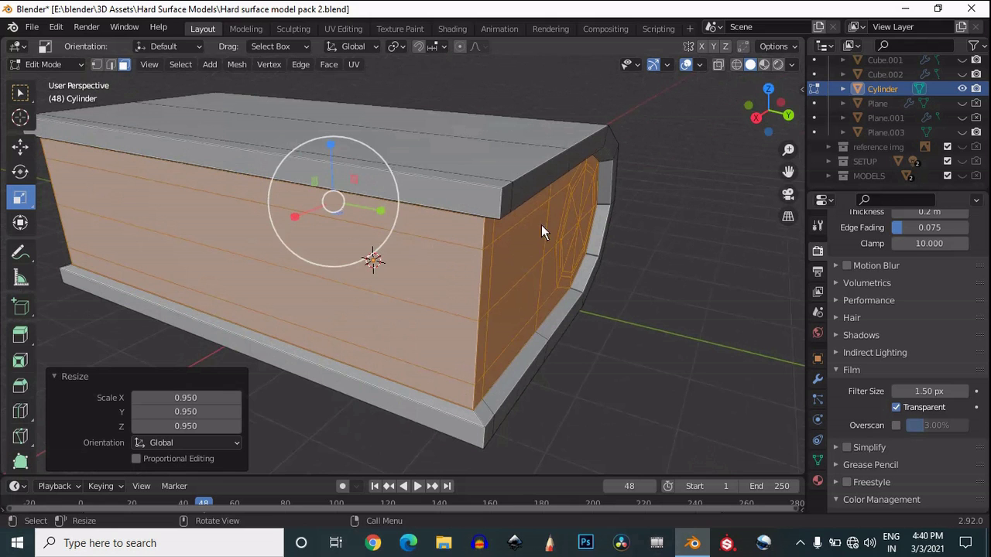
# Step: Leave mesh editing and scale the whole object along Y to 1.5
pyautogui.press('Tab')
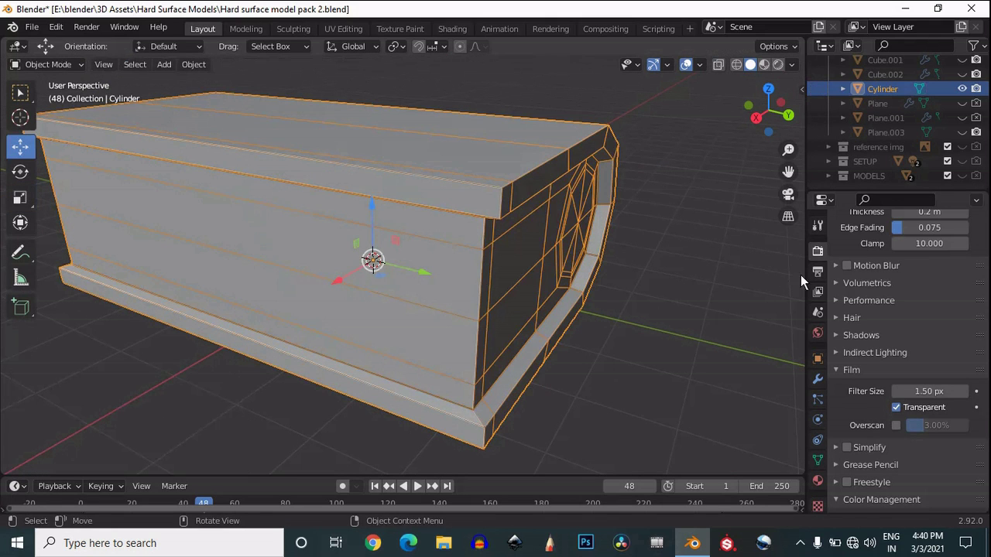
pyautogui.moveTo(768, 122); pyautogui.dragTo(727, 118)
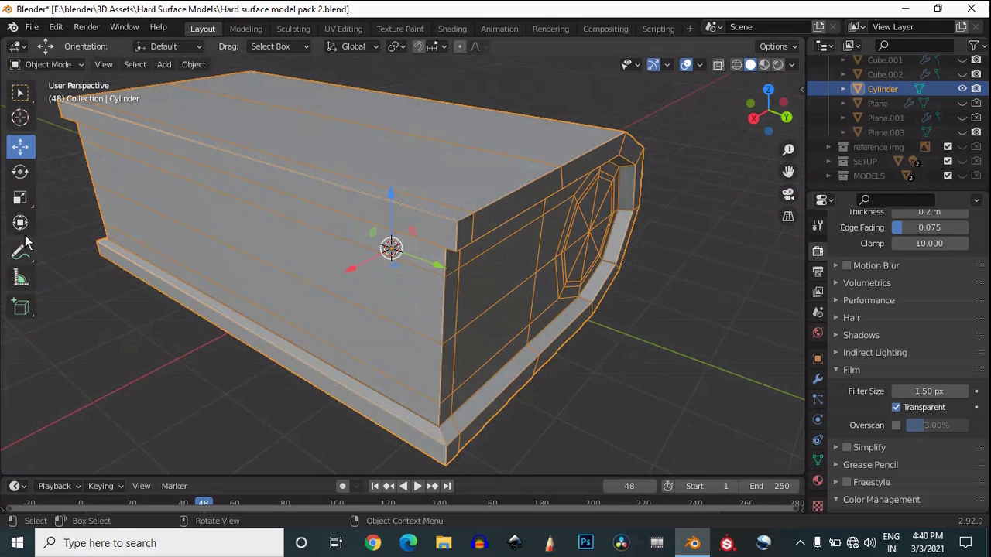
pyautogui.click(20, 198)
pyautogui.moveTo(441, 267); pyautogui.dragTo(466, 281)
pyautogui.scroll(-5, 456, 294)
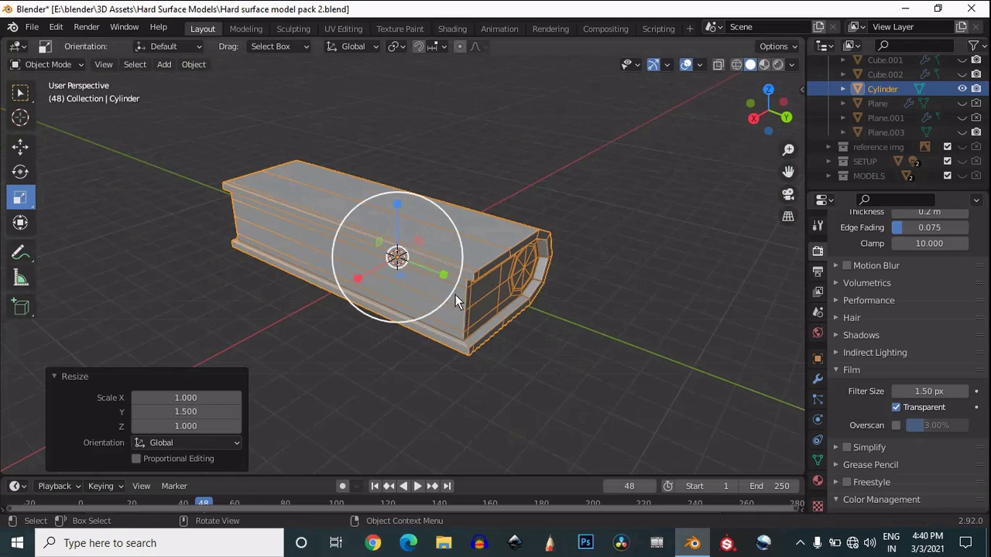
pyautogui.moveTo(771, 108); pyautogui.dragTo(32, 126)
# Step: Set the object's origin to its geometry and snap the object to the 3D cursor
pyautogui.rightClick(423, 243)
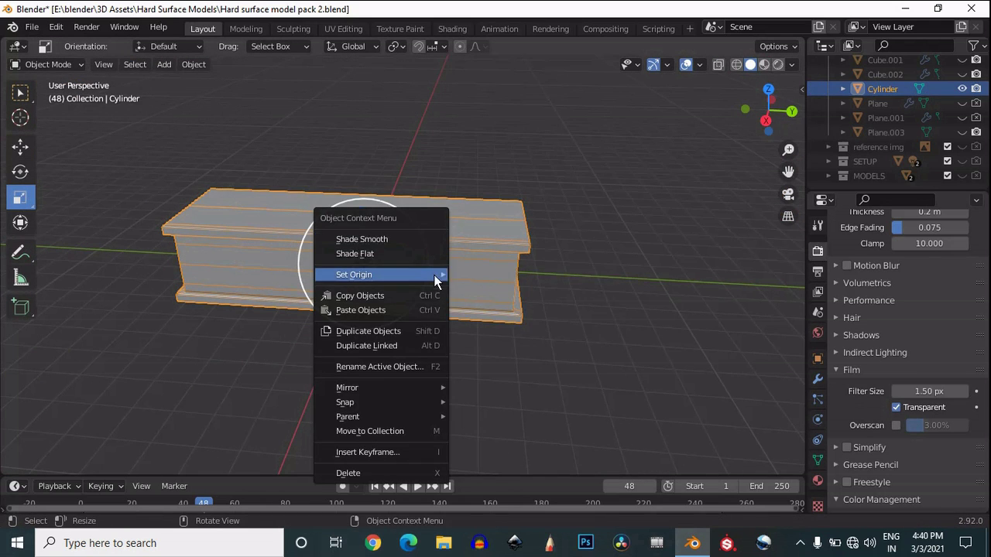
pyautogui.moveTo(436, 277)
pyautogui.click(525, 291)
pyautogui.hotkey('shift', 's')
pyautogui.click(415, 213)
# Step: Return to mesh editing and select the innermost octagon's faces on both end caps
pyautogui.moveTo(760, 101); pyautogui.dragTo(778, 127)
pyautogui.moveTo(789, 150); pyautogui.dragTo(795, 363)
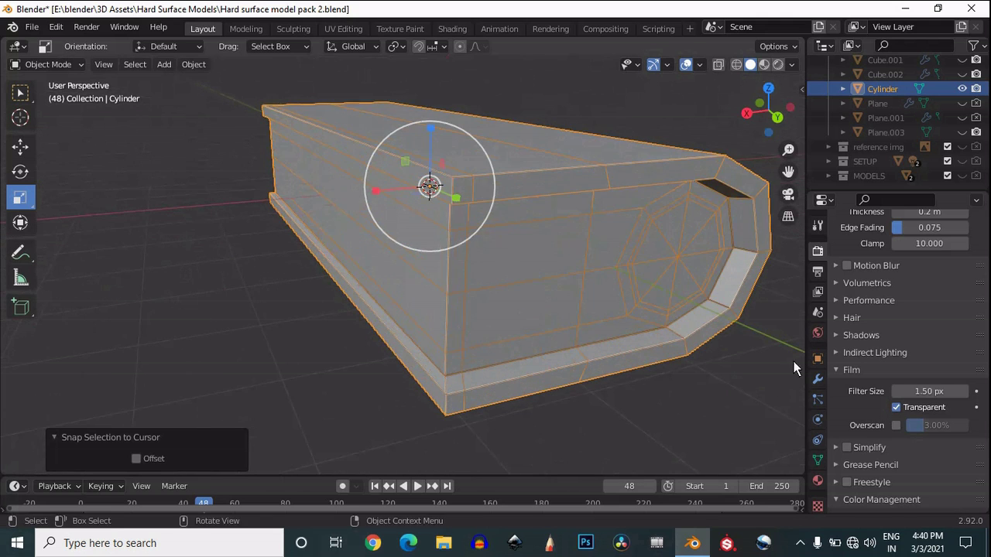
pyautogui.press('Tab')
pyautogui.click(665, 277)
pyautogui.scroll(-6, 556, 216)
pyautogui.scroll(4, 556, 216)
pyautogui.moveTo(788, 172); pyautogui.dragTo(718, 183)
pyautogui.moveTo(772, 99); pyautogui.dragTo(759, 92)
pyautogui.scroll(4, 655, 212)
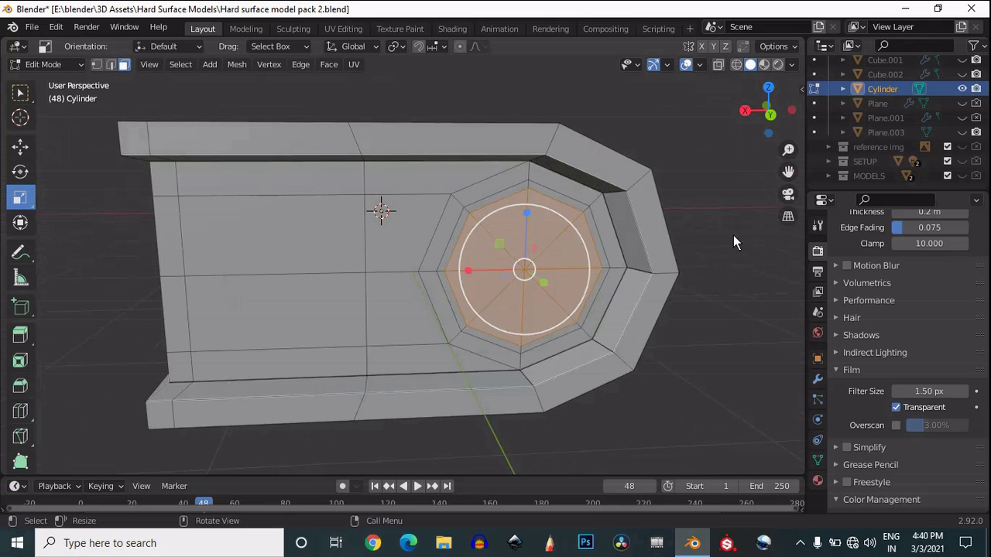
pyautogui.moveTo(766, 108); pyautogui.dragTo(790, 458)
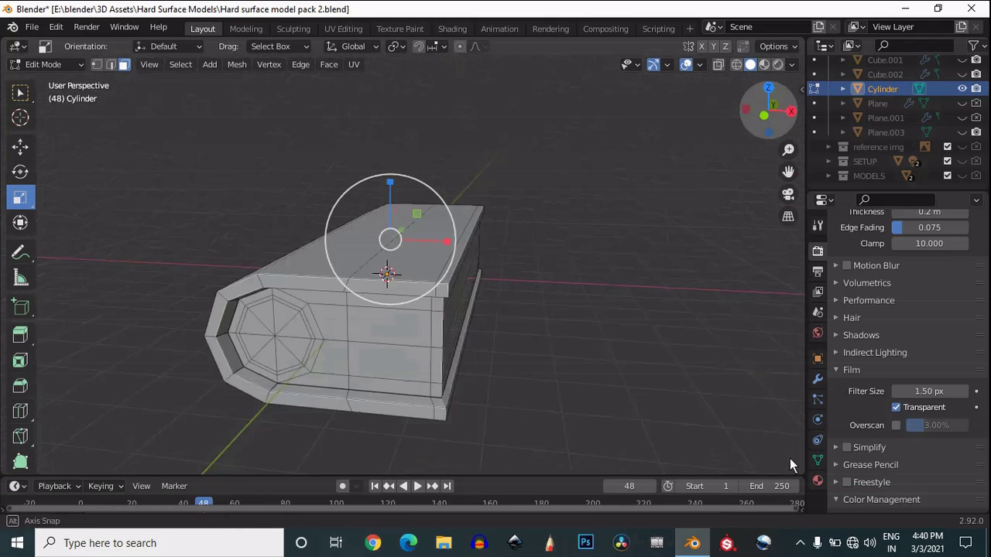
pyautogui.click(290, 347)
pyautogui.moveTo(761, 117); pyautogui.dragTo(691, 267)
# Step: Inset the selected octagons and extrude them inward along their normals with an offset of about -0.117 m
pyautogui.press('i')
pyautogui.click(384, 283)
pyautogui.moveTo(23, 341); pyautogui.dragTo(47, 398)
pyautogui.moveTo(349, 223); pyautogui.dragTo(298, 230)
pyautogui.scroll(4, 603, 314)
pyautogui.scroll(-1, 603, 314)
pyautogui.moveTo(789, 181); pyautogui.dragTo(737, 159)
pyautogui.scroll(-1, 760, 212)
# Step: Inset the recessed octagons by about 0.061 m and extrude them inward along their normals with an offset of -0.1 m
pyautogui.press('i')
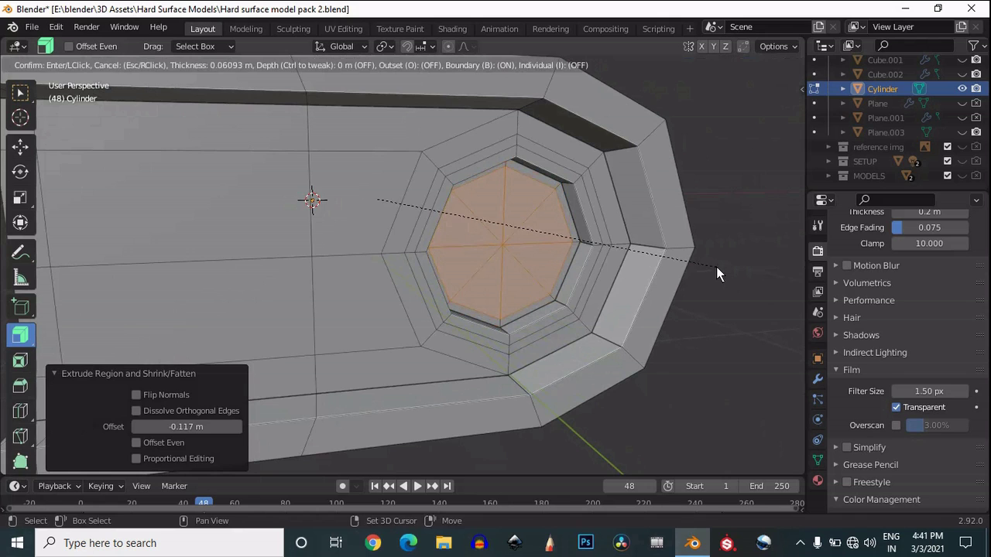
pyautogui.click(716, 268)
pyautogui.hotkey('alt', 's')
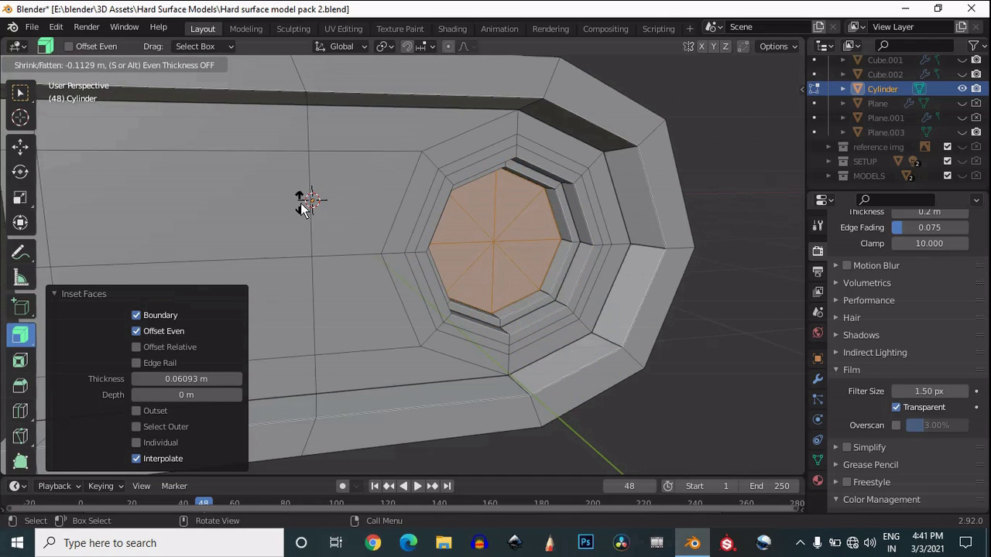
pyautogui.click(298, 201)
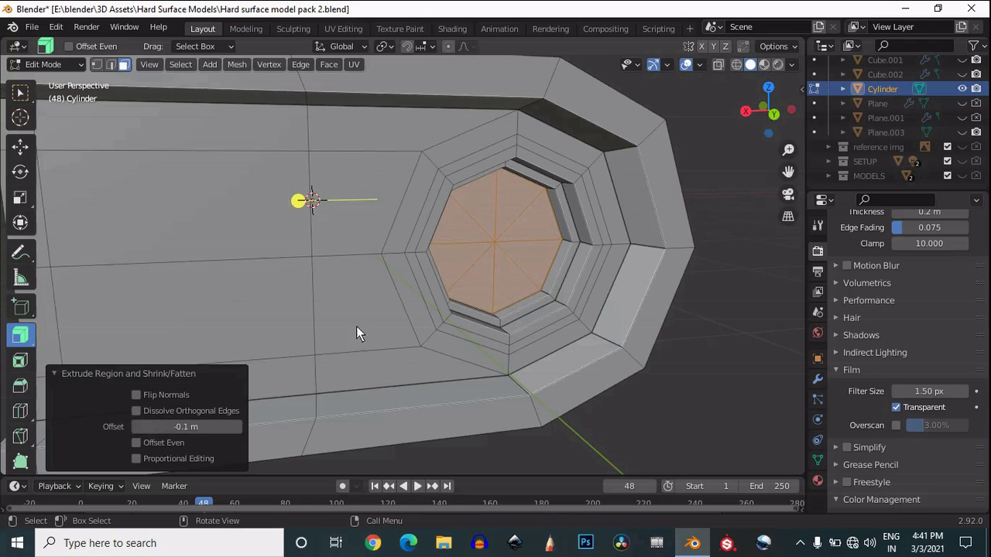
# Step: Scale the innermost recessed octagon on each end cap separately to 0.9
pyautogui.click(530, 255)
pyautogui.moveTo(774, 128); pyautogui.dragTo(698, 206)
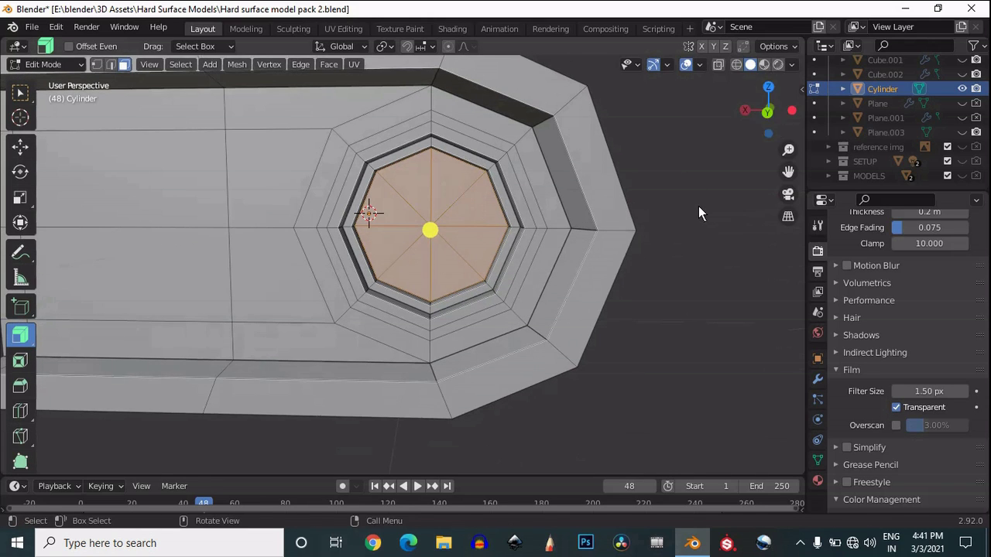
pyautogui.press('s')
pyautogui.click(673, 202)
pyautogui.moveTo(760, 121); pyautogui.dragTo(439, 369)
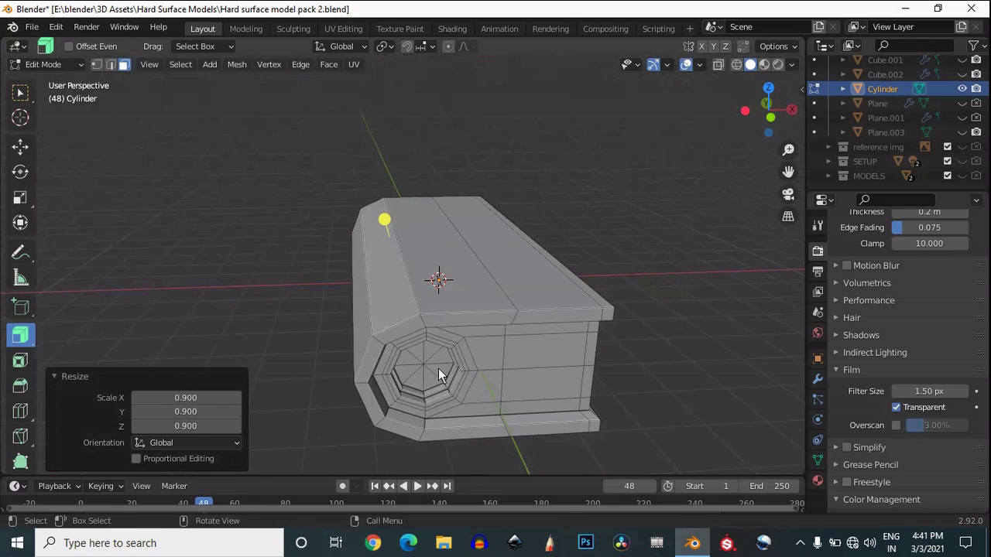
pyautogui.press('s')
pyautogui.click(512, 368)
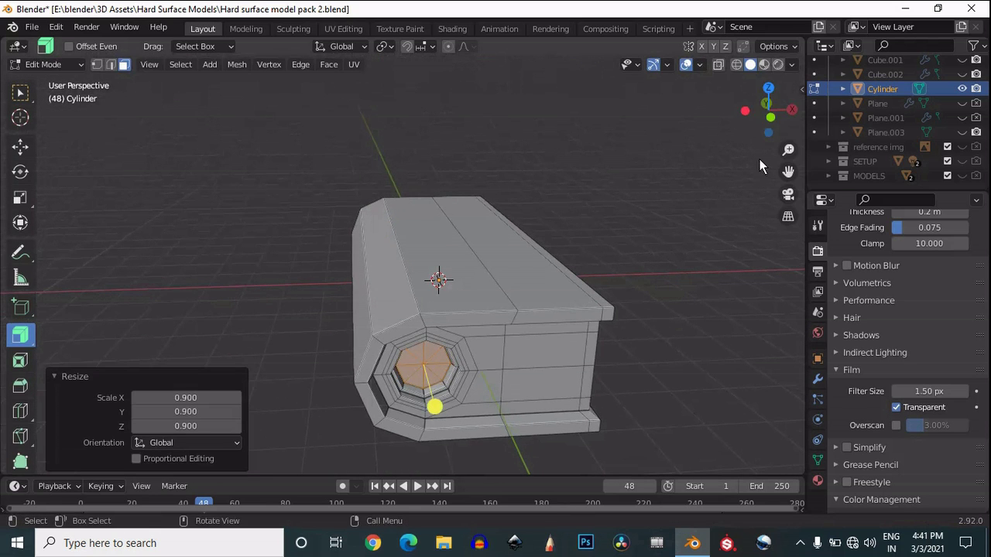
# Step: Delete the innermost octagon faces on both end caps to leave openings at each end
pyautogui.moveTo(767, 116); pyautogui.dragTo(274, 63)
pyautogui.moveTo(273, 63); pyautogui.dragTo(398, 262, button='middle')
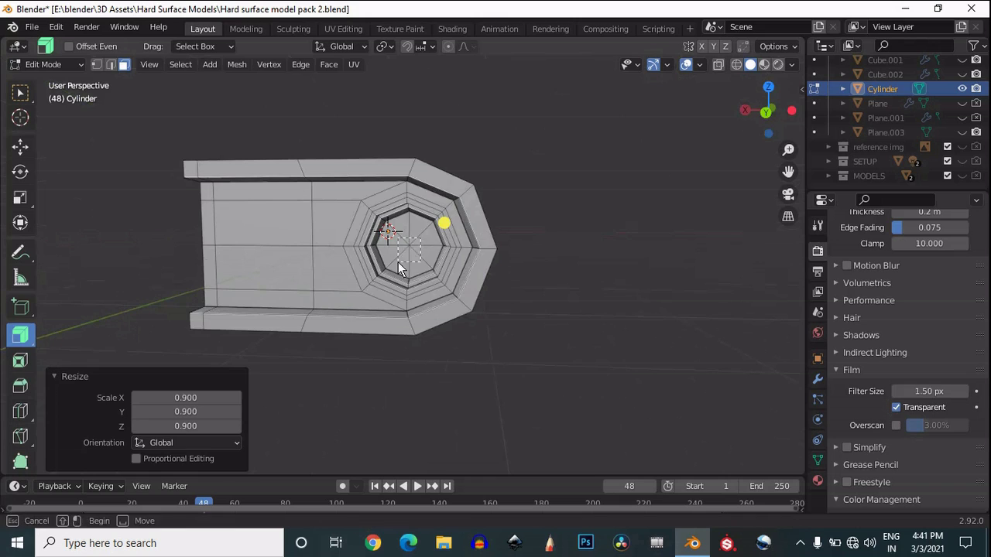
pyautogui.click(399, 260)
pyautogui.scroll(5, 407, 254)
pyautogui.press('x')
pyautogui.click(407, 286)
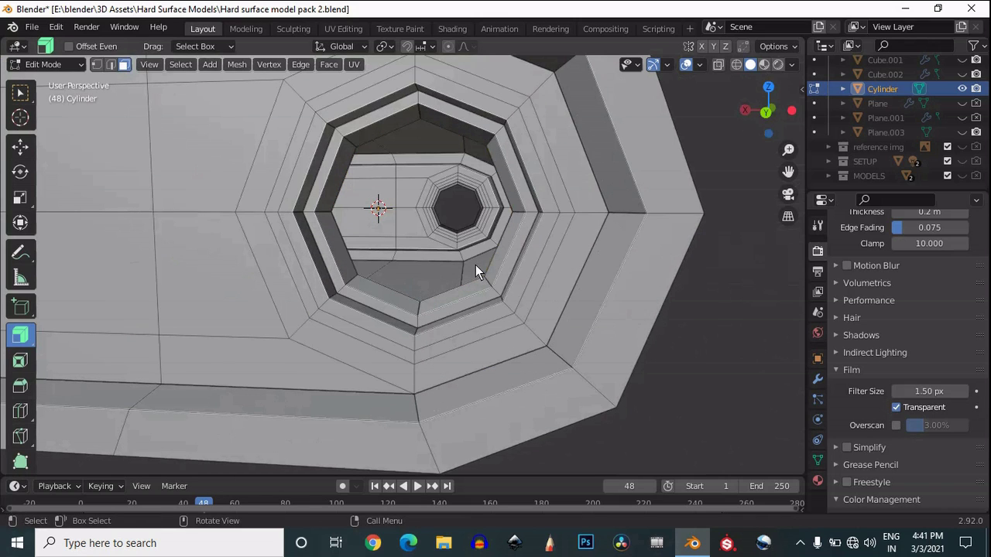
# Step: Select the open edge loops of the holes in both end caps and bridge them into a tunnel through the block
pyautogui.press('2')
pyautogui.keyDown('alt'); pyautogui.click(462, 285); pyautogui.keyUp('alt')
pyautogui.scroll(-4, 499, 219)
pyautogui.scroll(2, 499, 219)
pyautogui.moveTo(768, 115); pyautogui.dragTo(443, 146)
pyautogui.scroll(-4, 626, 181)
pyautogui.moveTo(789, 174); pyautogui.dragTo(883, 76)
pyautogui.scroll(5, 536, 236)
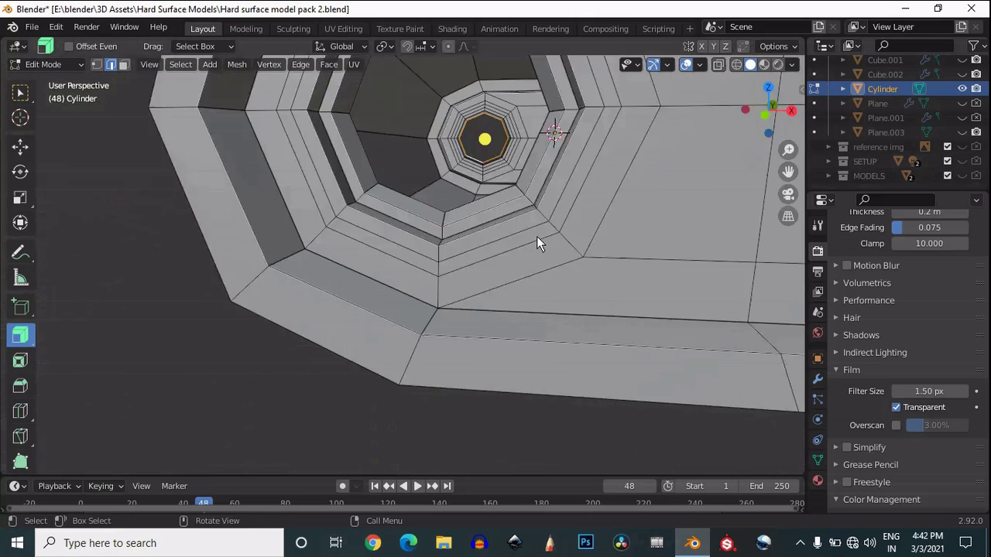
pyautogui.moveTo(790, 113); pyautogui.dragTo(782, 120)
pyautogui.moveTo(547, 258); pyautogui.dragTo(468, 229, button='middle')
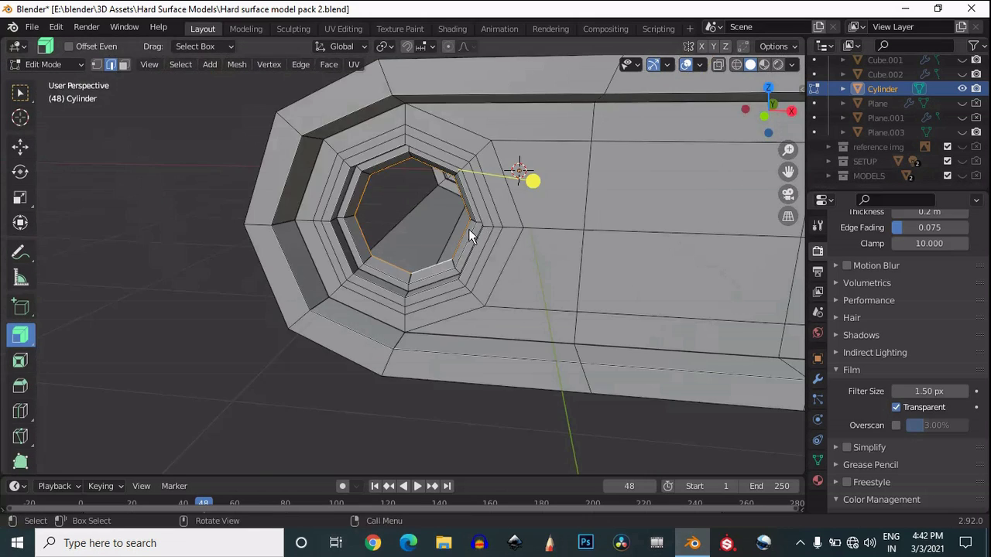
pyautogui.rightClick(407, 240)
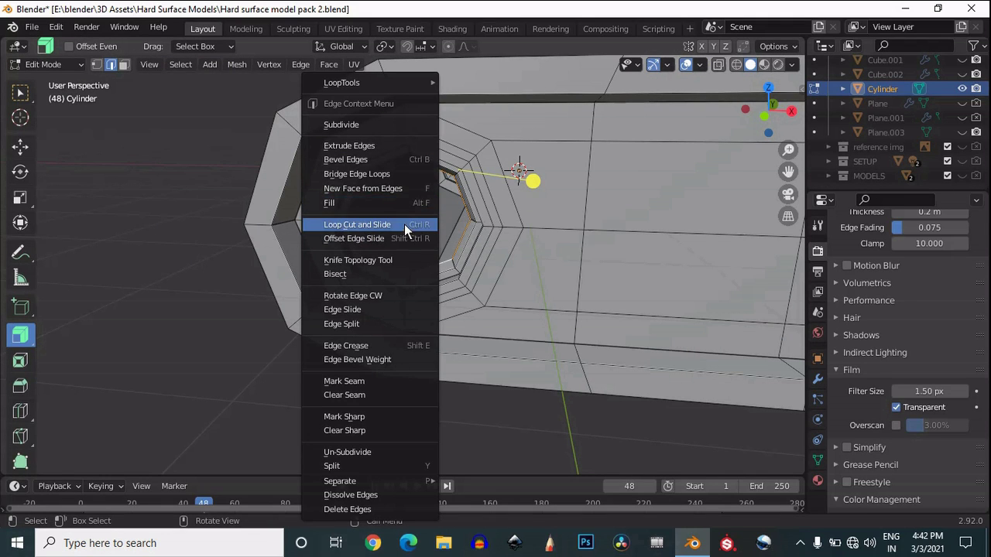
pyautogui.click(399, 172)
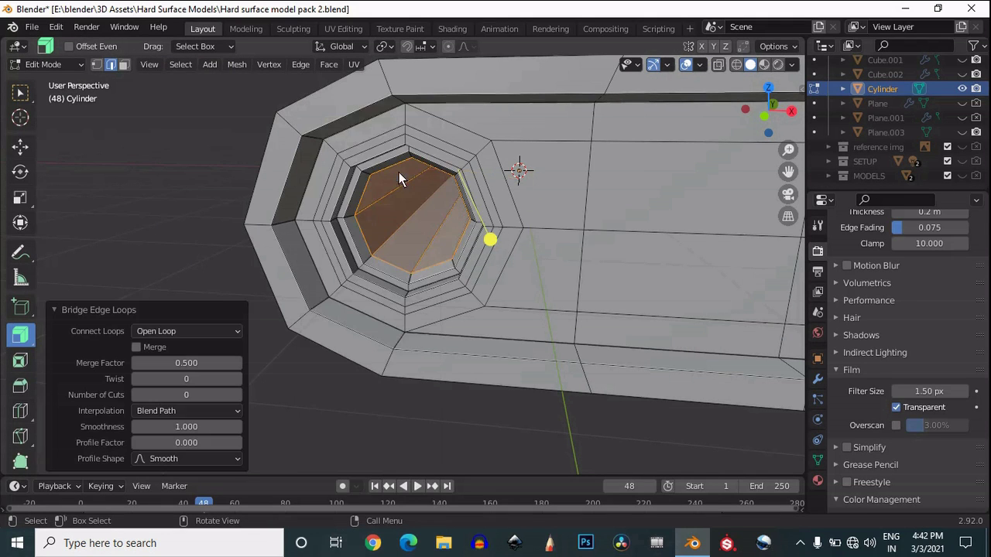
# Step: Add a loop cut inside the bridged tunnel and slide it close to the hole's mouth with a factor of about 0.991
pyautogui.moveTo(774, 104); pyautogui.dragTo(644, 238)
pyautogui.hotkey('ctrl', 'r')
pyautogui.click(611, 234)
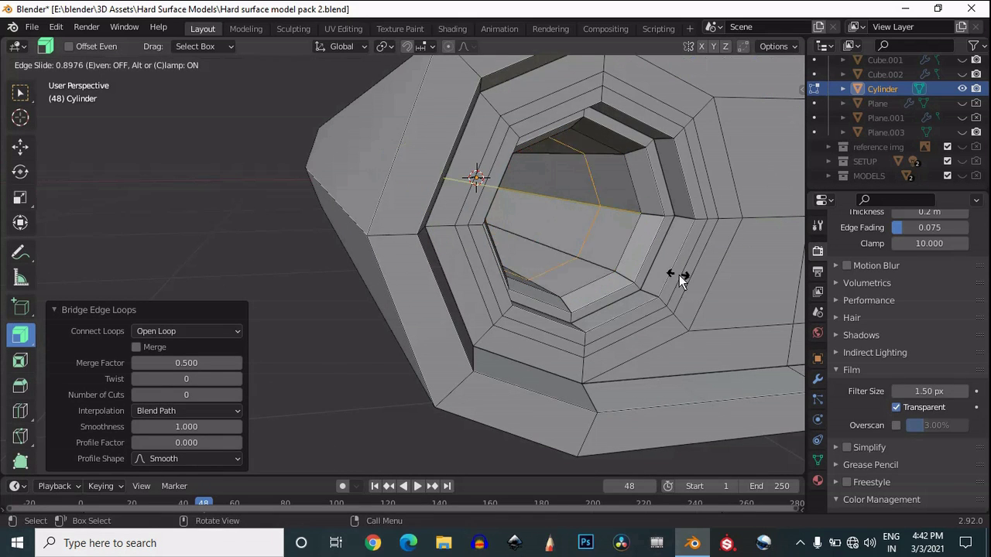
pyautogui.click(786, 328)
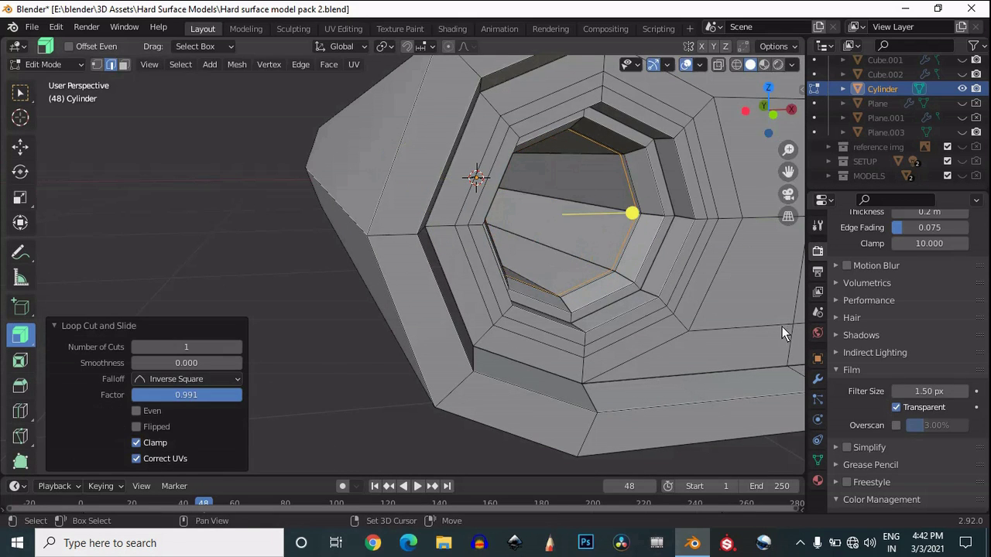
# Step: Add two supporting loop cuts on the innermost step of the hole, slid to factors -0.8 and 0.8
pyautogui.moveTo(788, 171); pyautogui.dragTo(764, 188)
pyautogui.scroll(3, 676, 285)
pyautogui.hotkey('ctrl', 'r')
pyautogui.click(686, 386)
pyautogui.click(686, 383)
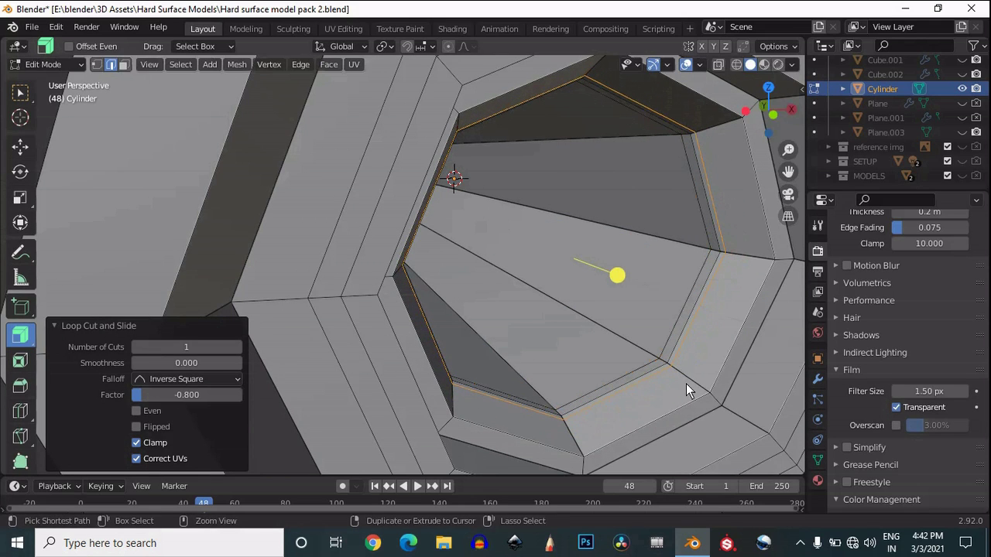
pyautogui.hotkey('ctrl', 'r')
pyautogui.click(689, 386)
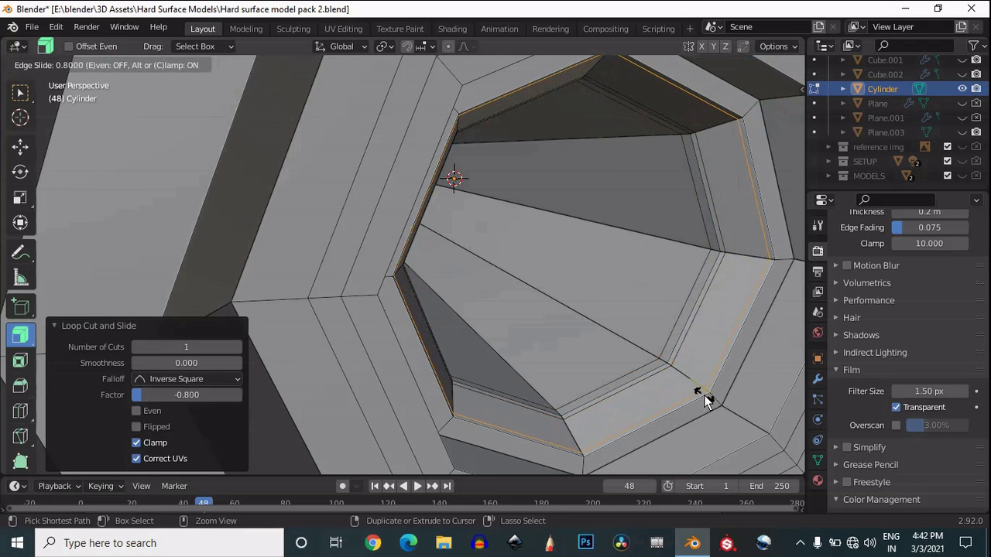
pyautogui.click(705, 395)
# Step: Add two supporting loop cuts on the next narrow step around the hole, with factors 0.7 and -0.4
pyautogui.moveTo(787, 176); pyautogui.dragTo(762, 159, button='middle')
pyautogui.hotkey('ctrl', 'r')
pyautogui.click(509, 357)
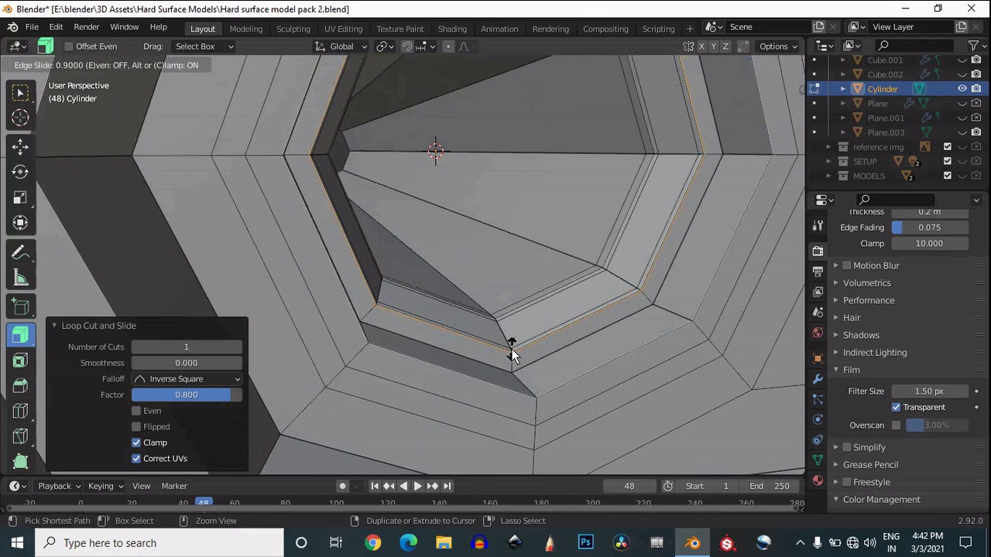
pyautogui.click(511, 358)
pyautogui.hotkey('ctrl', 'r')
pyautogui.click(513, 359)
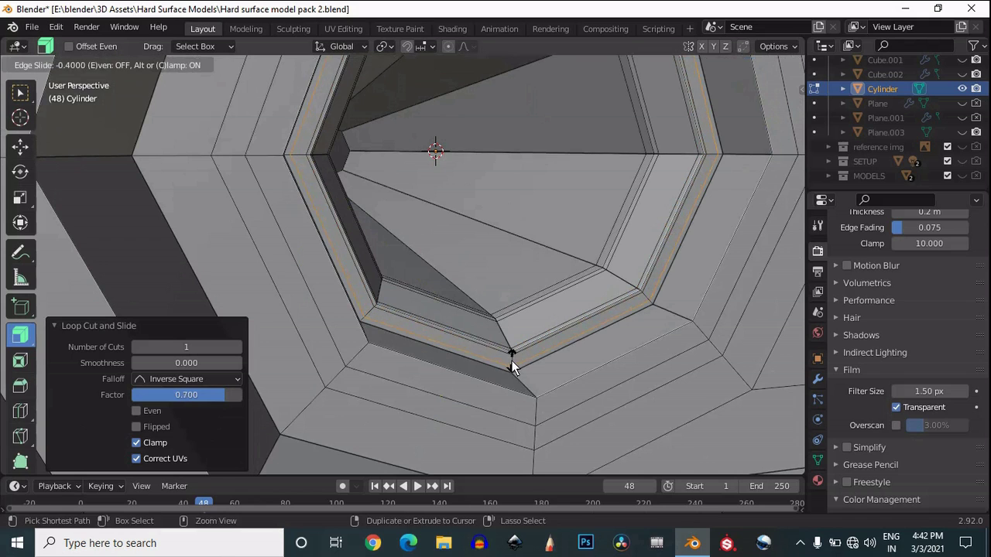
pyautogui.click(514, 364)
# Step: Add supporting loop cuts along the hole's outer recess wall, sliding the one near its outer rim to factor 0.8
pyautogui.hotkey('ctrl', 'r')
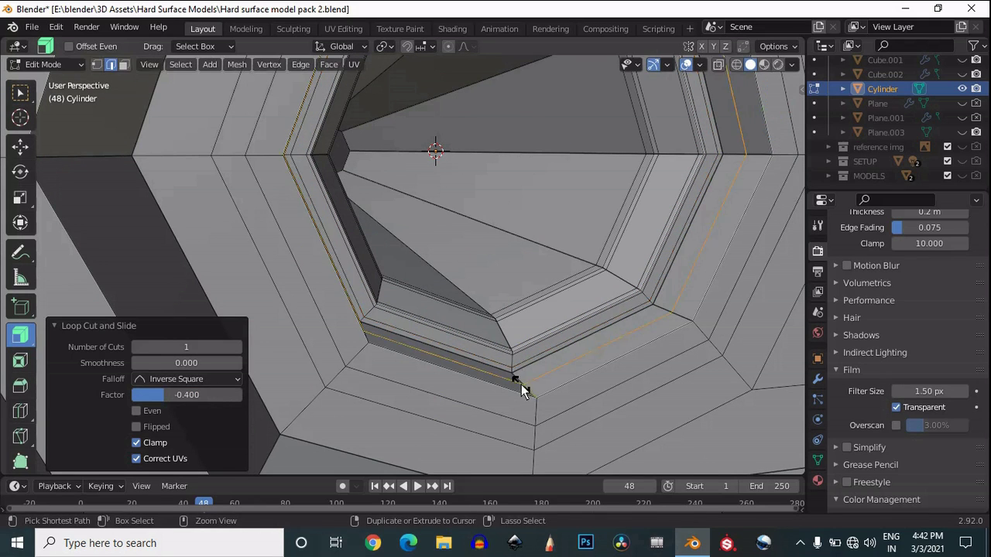
pyautogui.click(520, 381)
pyautogui.click(518, 376)
pyautogui.hotkey('ctrl', 'r')
pyautogui.click(524, 379)
pyautogui.click(520, 376)
pyautogui.hotkey('ctrl', 'r')
pyautogui.click(520, 381)
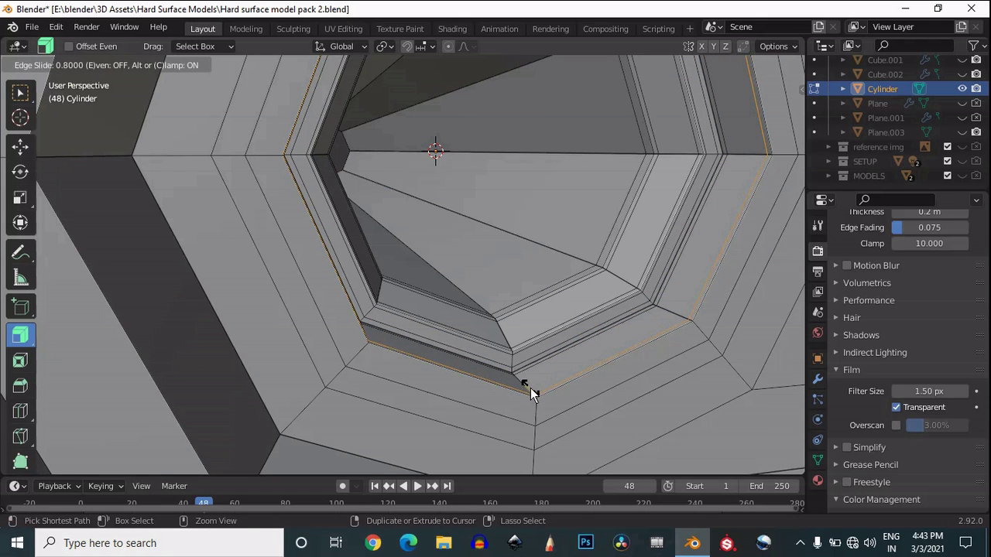
pyautogui.click(532, 397)
# Step: Add a loop cut just outside the hole's rim on the end cap with a factor of 0.6
pyautogui.hotkey('ctrl', 'r')
pyautogui.click(535, 412)
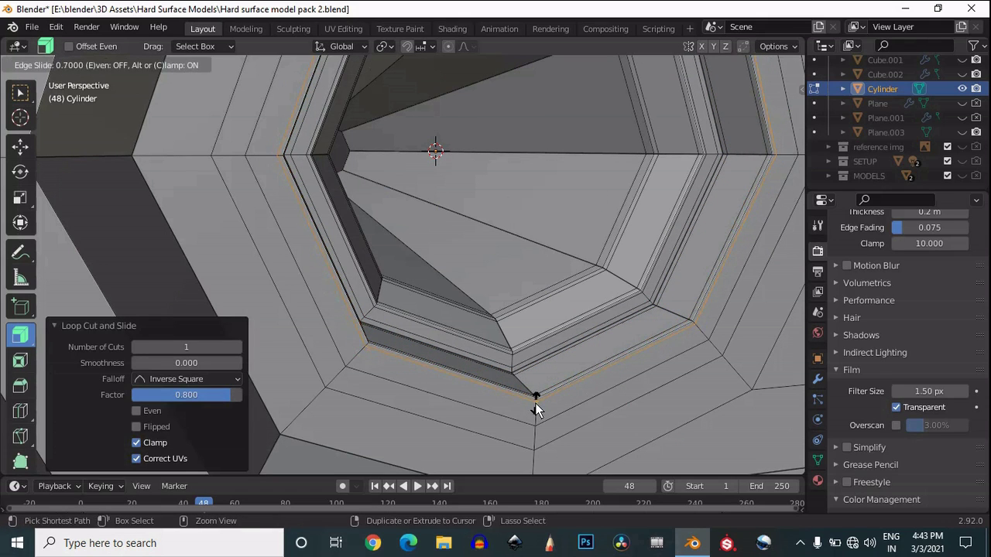
pyautogui.click(536, 411)
pyautogui.scroll(-6, 530, 303)
pyautogui.moveTo(530, 304); pyautogui.dragTo(487, 296, button='middle')
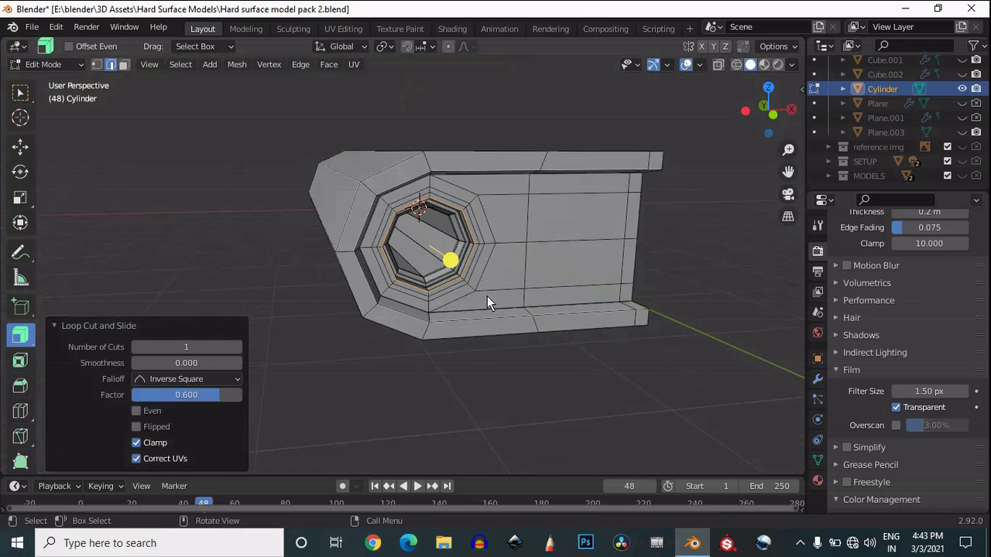
# Step: Select the whole mesh and symmetrize it in the -Y to +Y direction
pyautogui.press('a')
pyautogui.scroll(5, 632, 229)
pyautogui.click(237, 67)
pyautogui.click(275, 270)
pyautogui.scroll(-6, 283, 268)
pyautogui.moveTo(769, 110); pyautogui.dragTo(243, 147)
pyautogui.scroll(5, 339, 300)
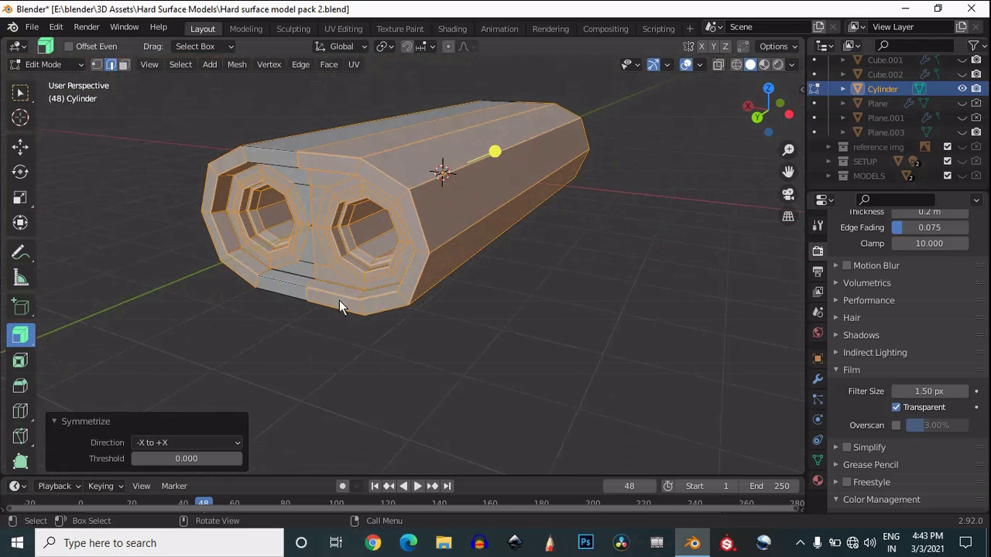
pyautogui.click(190, 445)
pyautogui.click(173, 377)
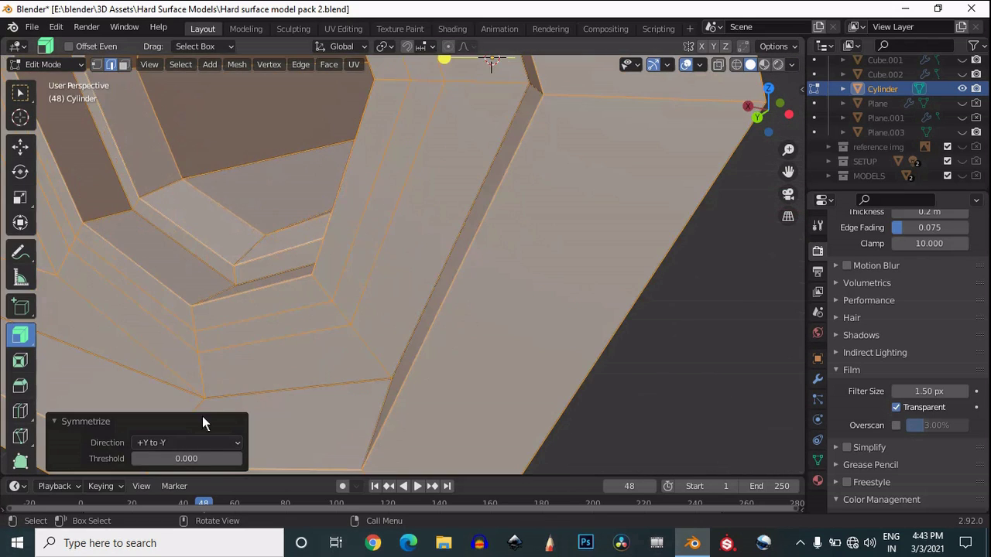
pyautogui.click(194, 443)
pyautogui.click(192, 394)
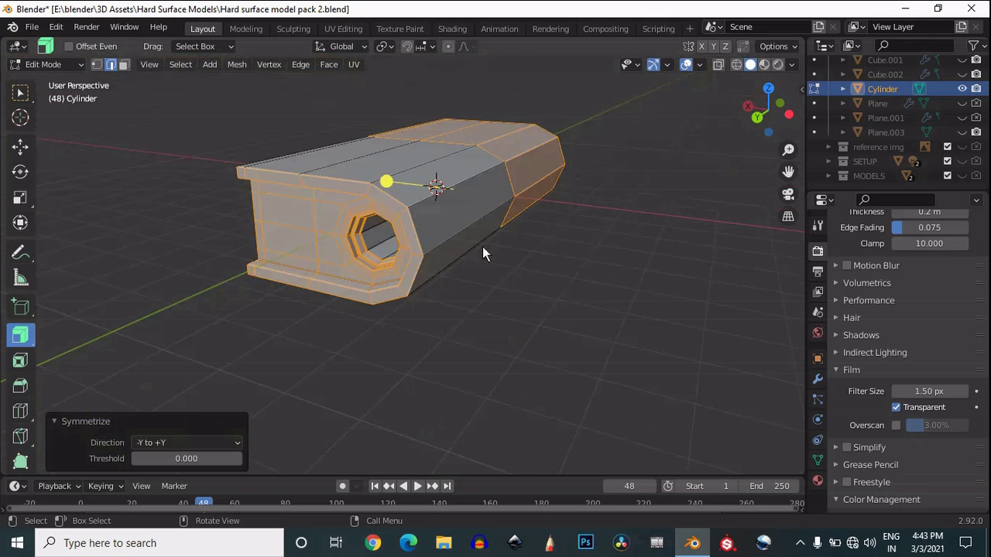
# Step: Add a Subdivision Surface modifier to the block in Object Mode and set its viewport levels to 2
pyautogui.moveTo(769, 110); pyautogui.dragTo(890, 113)
pyautogui.press('Tab')
pyautogui.click(650, 251)
pyautogui.click(461, 217)
pyautogui.click(816, 378)
pyautogui.click(906, 248)
pyautogui.scroll(-7, 737, 469)
pyautogui.click(725, 493)
pyautogui.scroll(3, 754, 124)
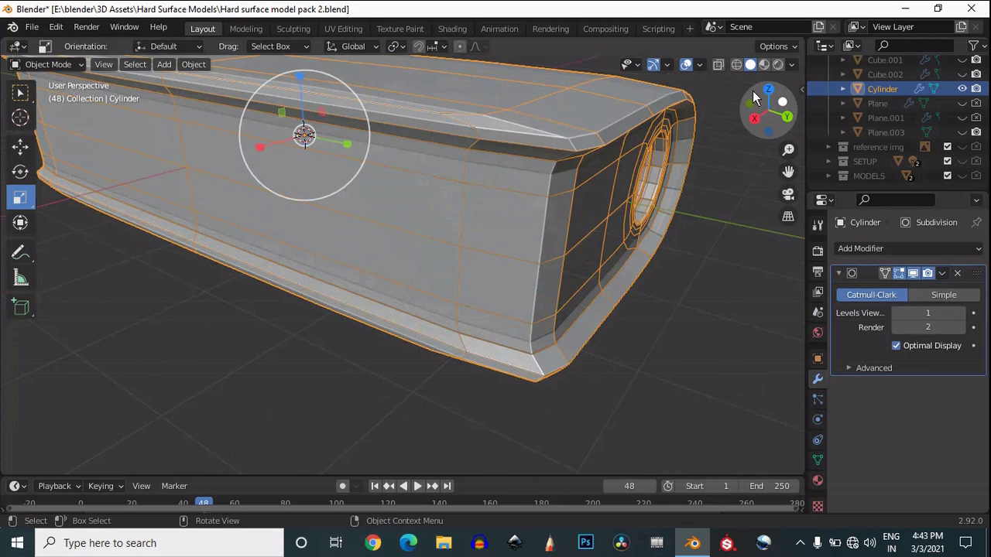
pyautogui.moveTo(752, 90); pyautogui.dragTo(748, 94)
pyautogui.click(960, 313)
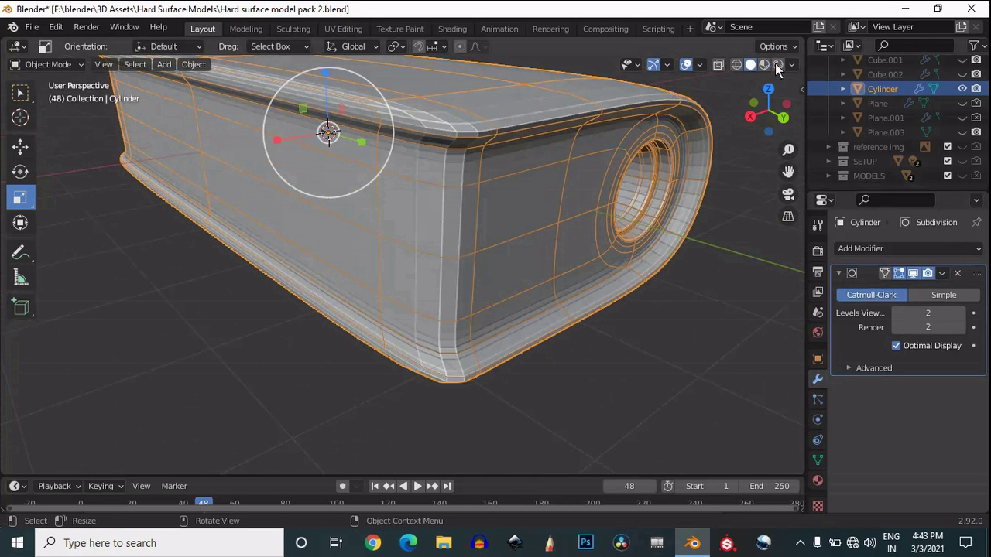
# Step: Adjust the viewport's solid shading options and return to editing the block's mesh
pyautogui.click(791, 65)
pyautogui.click(715, 395)
pyautogui.scroll(-4, 475, 254)
pyautogui.moveTo(783, 103); pyautogui.dragTo(526, 217)
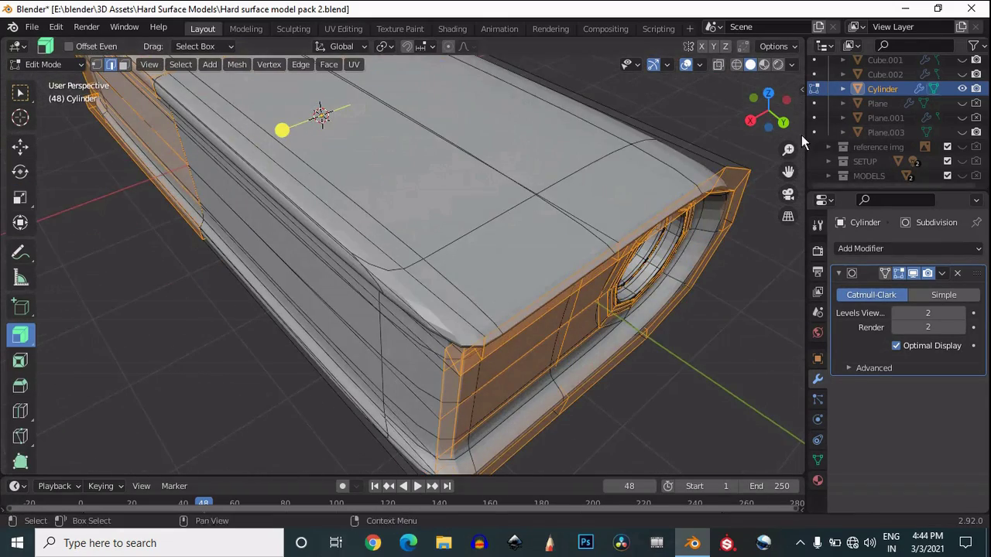
pyautogui.moveTo(774, 100); pyautogui.dragTo(798, 214)
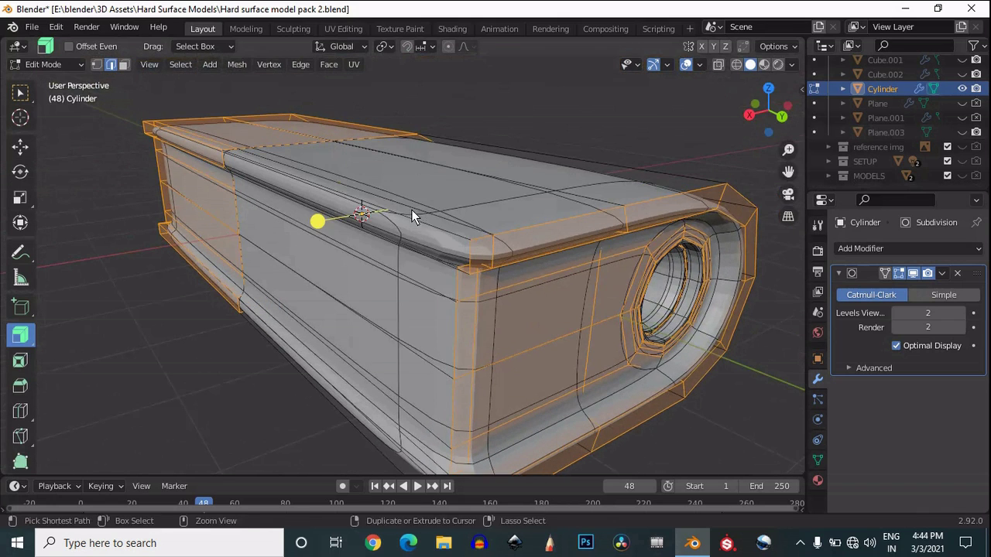
# Step: Add a loop cut around the block's body close to the holed end cap and set its factor to -0.9
pyautogui.hotkey('ctrl', 'r')
pyautogui.click(423, 216)
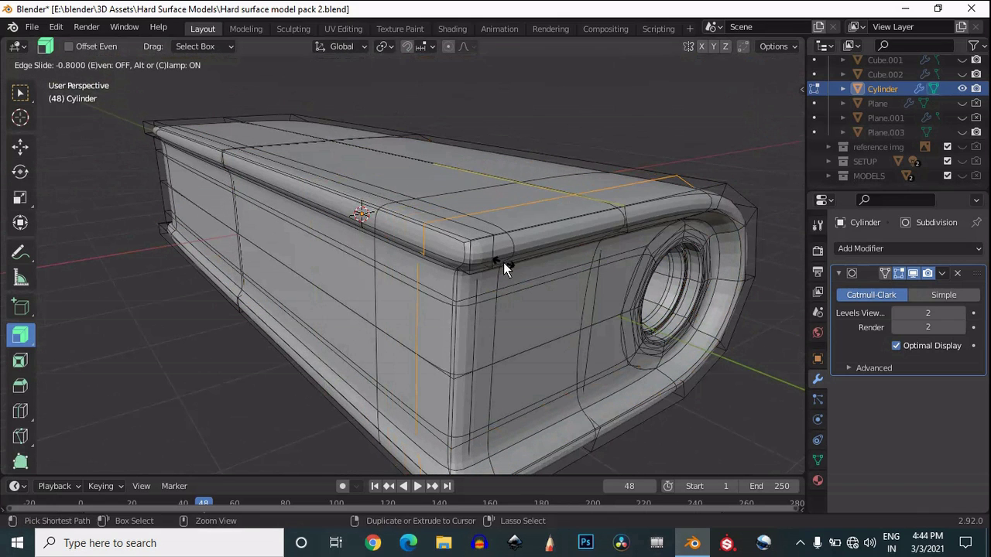
pyautogui.click(503, 263)
pyautogui.click(192, 396)
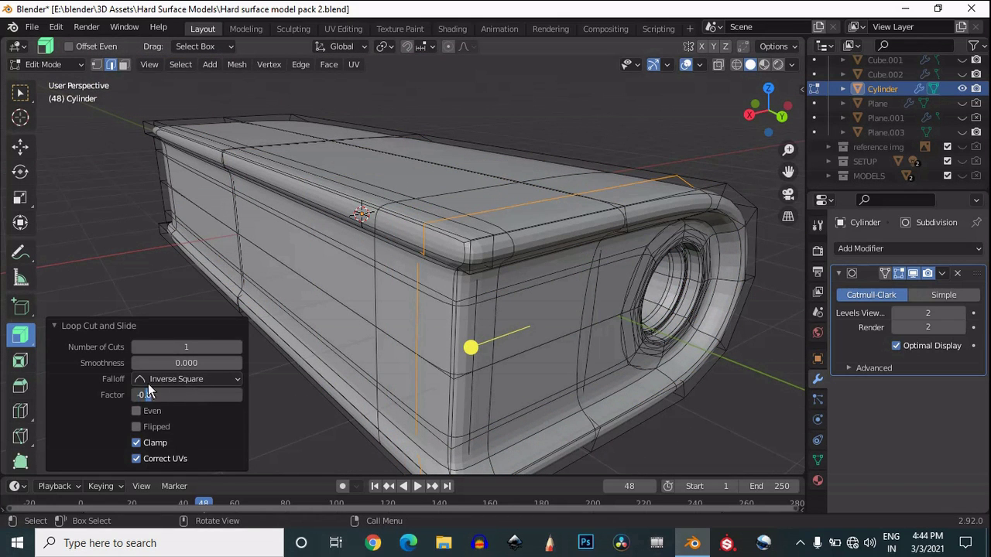
pyautogui.write('-0.9')
pyautogui.press('Return')
# Step: Turn off the Subdivision modifier's viewport display to work on the low-poly mesh near the lower border
pyautogui.scroll(-4, 460, 238)
pyautogui.moveTo(762, 108); pyautogui.dragTo(787, 145)
pyautogui.scroll(4, 787, 146)
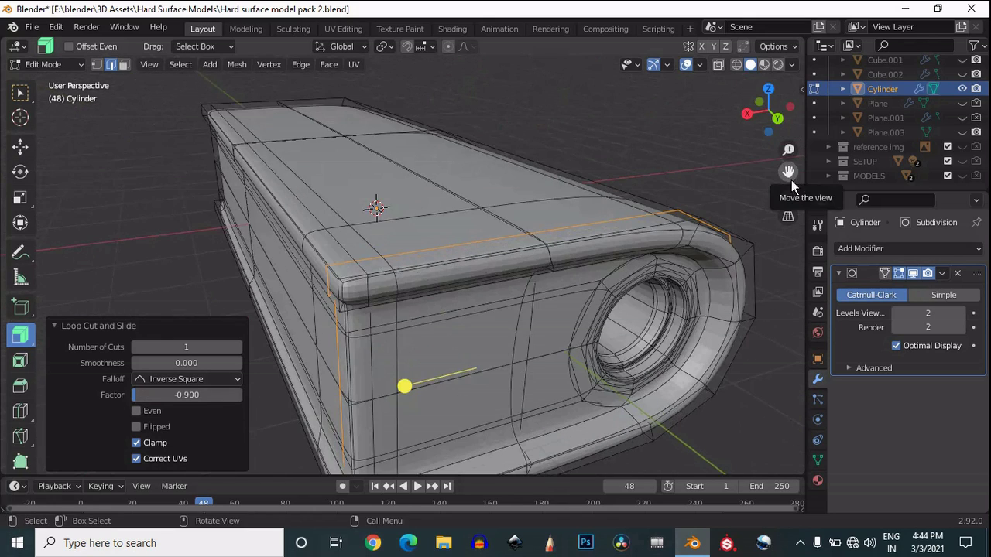
pyautogui.moveTo(791, 179); pyautogui.dragTo(793, 116)
pyautogui.scroll(3, 543, 306)
pyautogui.click(912, 275)
pyautogui.moveTo(787, 179); pyautogui.dragTo(829, 45)
pyautogui.hotkey('ctrl', 'r')
pyautogui.click(404, 284)
pyautogui.click(400, 282)
pyautogui.hotkey('ctrl', 'z')
# Step: Add two loop cuts along the inner ledge of the recess border, slid to factors 0.8 and -0.8
pyautogui.hotkey('ctrl', 'r')
pyautogui.click(384, 290)
pyautogui.moveTo(386, 309); pyautogui.dragTo(386, 271)
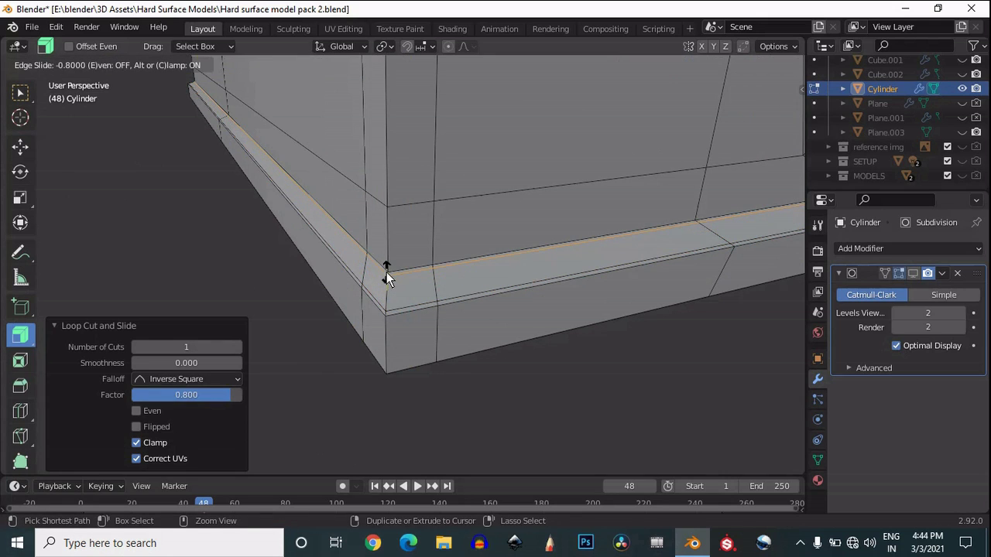
pyautogui.click(387, 272)
# Step: Add supporting loop cuts around the outer face of the raised border, sliding the last to factor -0.9
pyautogui.scroll(-5, 410, 261)
pyautogui.moveTo(790, 176); pyautogui.dragTo(11, 220)
pyautogui.scroll(4, 629, 180)
pyautogui.moveTo(777, 104); pyautogui.dragTo(514, 183, button='middle')
pyautogui.moveTo(466, 130); pyautogui.dragTo(473, 191)
pyautogui.moveTo(446, 151); pyautogui.dragTo(456, 95)
pyautogui.scroll(-6, 456, 105)
pyautogui.moveTo(769, 123); pyautogui.dragTo(777, 71)
pyautogui.scroll(1, 573, 283)
pyautogui.hotkey('ctrl', 'r')
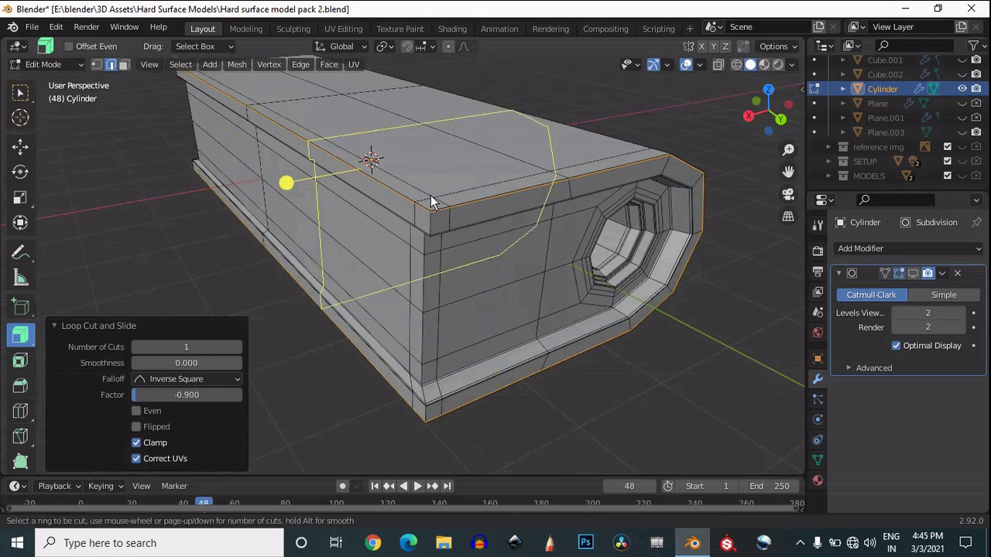
pyautogui.click(435, 187)
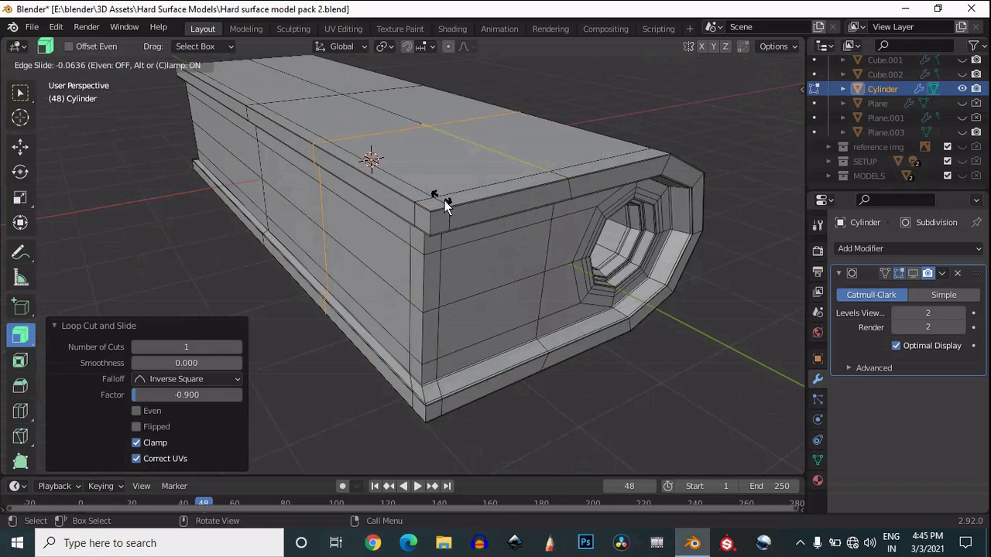
pyautogui.rightClick(480, 246)
pyautogui.hotkey('ctrl', 'z')
# Step: Turn the Subdivision modifier's viewport display back on and hide the viewport overlays
pyautogui.scroll(-1, 674, 245)
pyautogui.scroll(1, 681, 248)
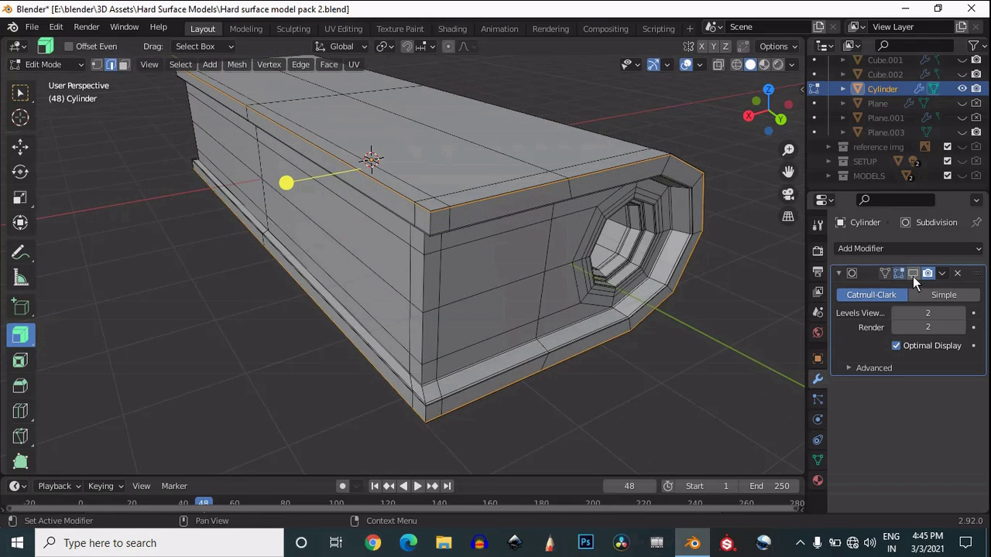
pyautogui.click(913, 276)
pyautogui.click(686, 67)
pyautogui.scroll(-3, 547, 238)
pyautogui.scroll(2, 507, 229)
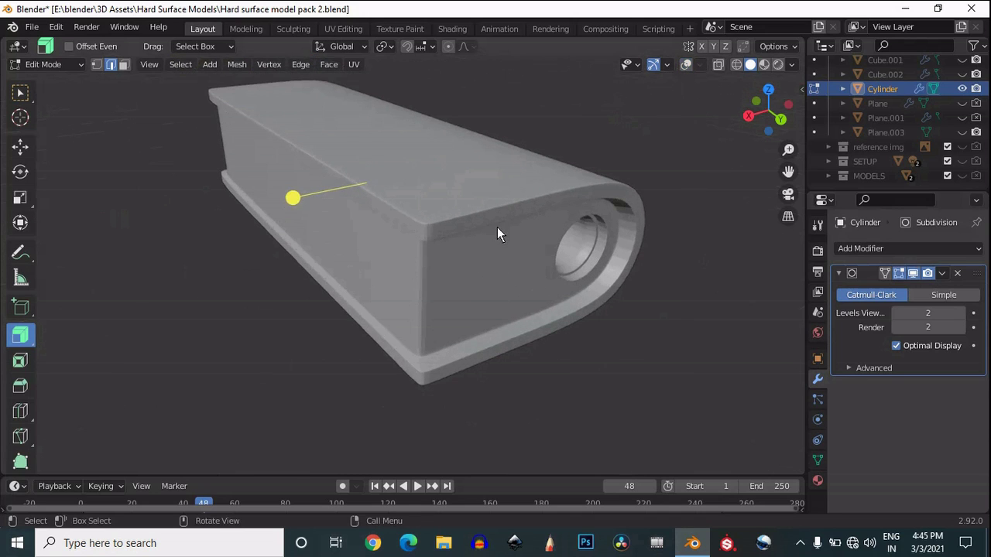
# Step: Switch the block to Object Mode and shade it smooth
pyautogui.press('Tab')
pyautogui.rightClick(495, 206)
pyautogui.click(496, 193)
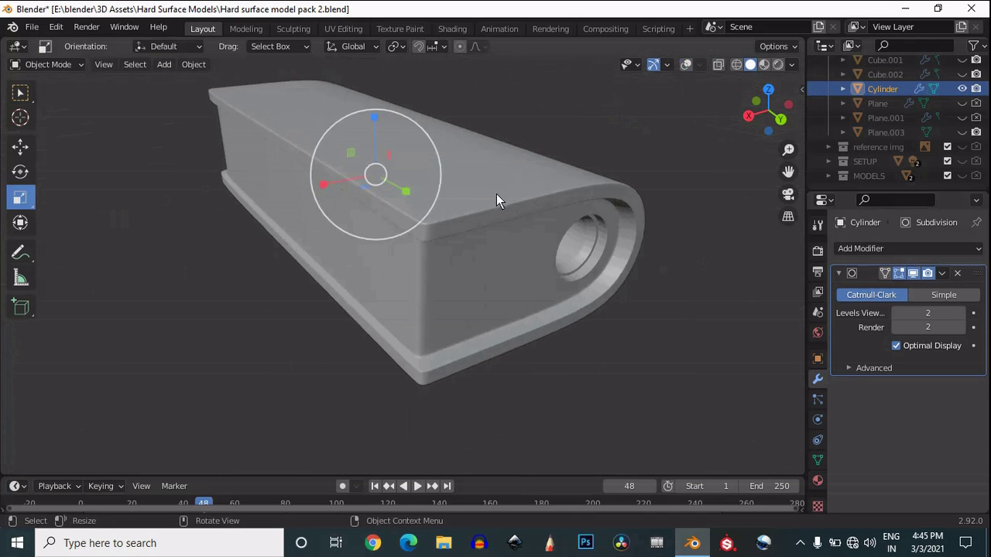
# Step: Examine the smooth-shaded block from several angles with the viewport overlays shown and hidden
pyautogui.click(685, 65)
pyautogui.moveTo(755, 123); pyautogui.dragTo(787, 155)
pyautogui.click(686, 65)
pyautogui.moveTo(665, 157); pyautogui.dragTo(121, 65, button='middle')
pyautogui.moveTo(120, 64); pyautogui.dragTo(751, 85)
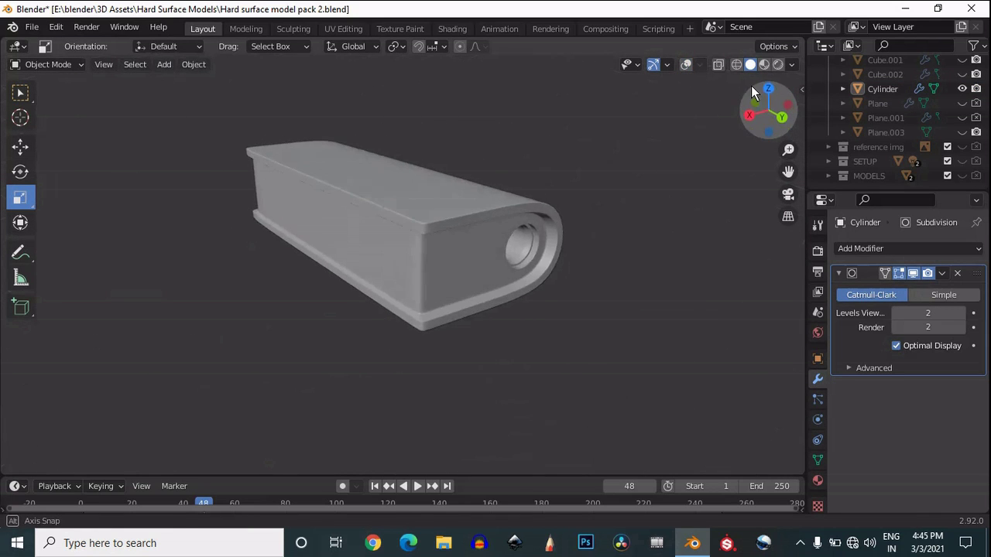
pyautogui.scroll(4, 684, 245)
# Step: Compare the block with and without its subdivision preview, checking the supporting loops and the wireframe overlay
pyautogui.click(913, 273)
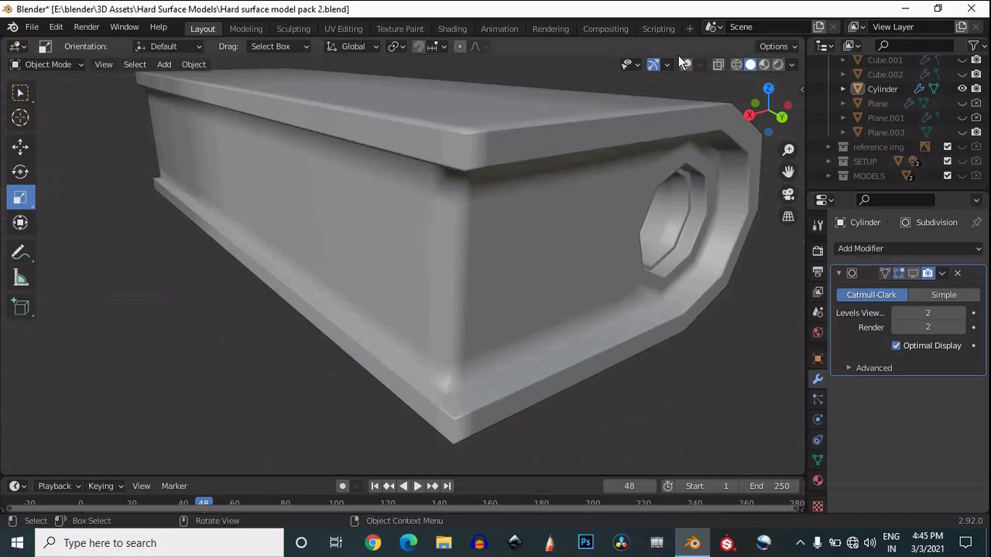
pyautogui.click(685, 65)
pyautogui.moveTo(761, 110)
pyautogui.mouseDown()
pyautogui.moveTo(738, 73)
pyautogui.moveTo(757, 77)
pyautogui.moveTo(616, 106)
pyautogui.moveTo(658, 148)
pyautogui.moveTo(766, 134)
pyautogui.moveTo(479, 400)
pyautogui.moveTo(368, 454)
pyautogui.moveTo(379, 470)
pyautogui.moveTo(749, 96)
pyautogui.moveTo(762, 87)
pyautogui.moveTo(764, 101)
pyautogui.mouseUp()
pyautogui.click(912, 273)
pyautogui.click(686, 65)
pyautogui.scroll(-5, 766, 107)
pyautogui.scroll(5, 767, 207)
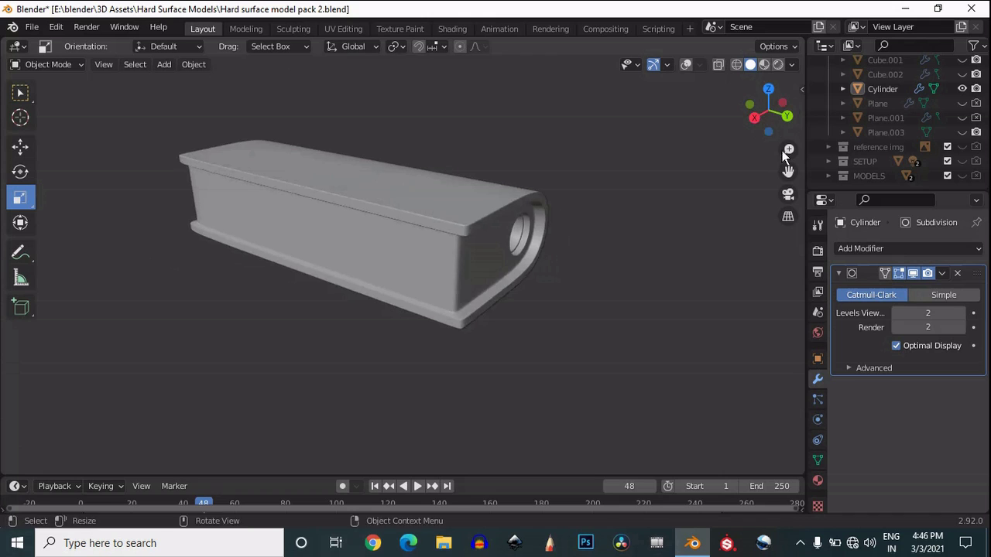
pyautogui.moveTo(767, 202); pyautogui.dragTo(693, 252)
pyautogui.scroll(1, 800, 153)
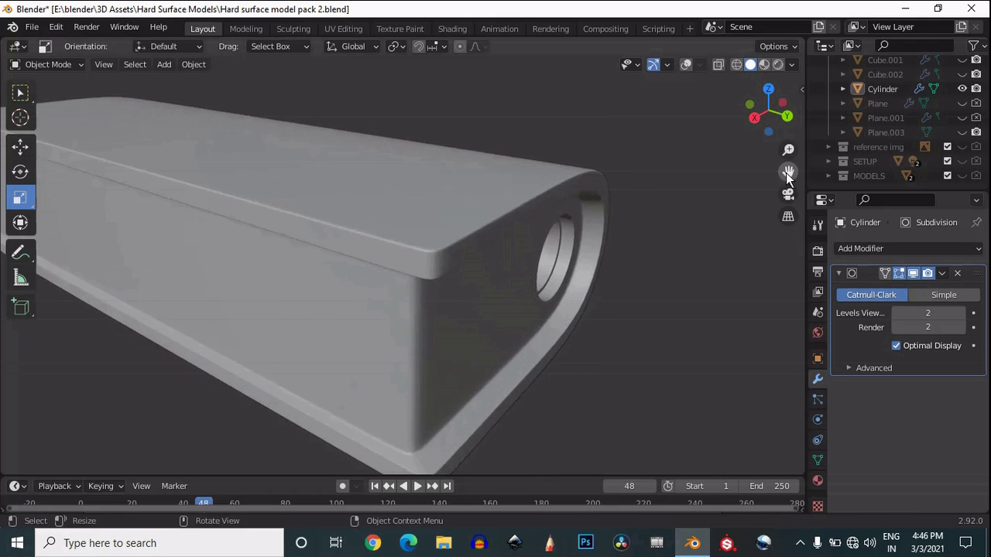
pyautogui.moveTo(787, 176); pyautogui.dragTo(794, 136)
pyautogui.click(685, 64)
pyautogui.scroll(-4, 394, 198)
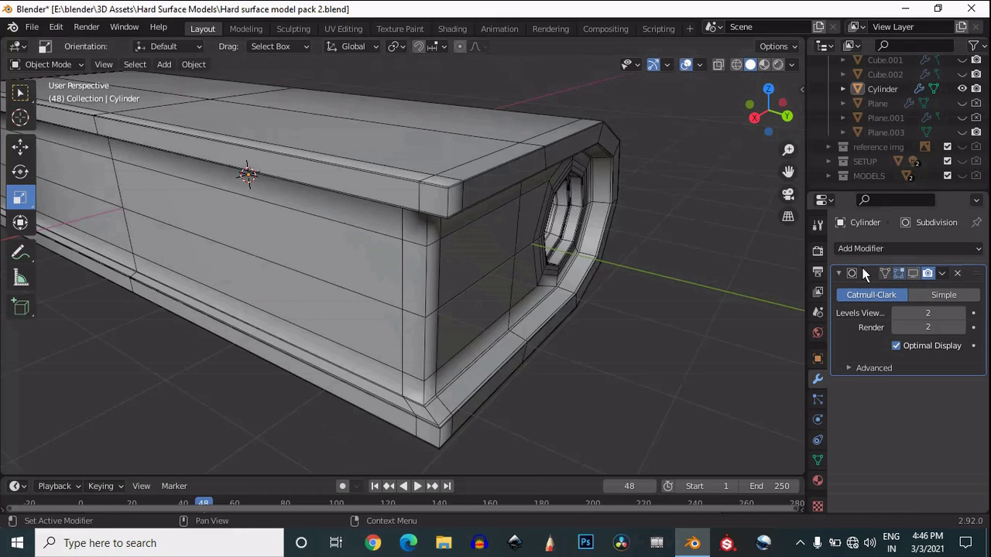
# Step: Add two evenly spaced loop cuts across the block between its middle loop and the +Y end in Edit Mode
pyautogui.scroll(2, 787, 120)
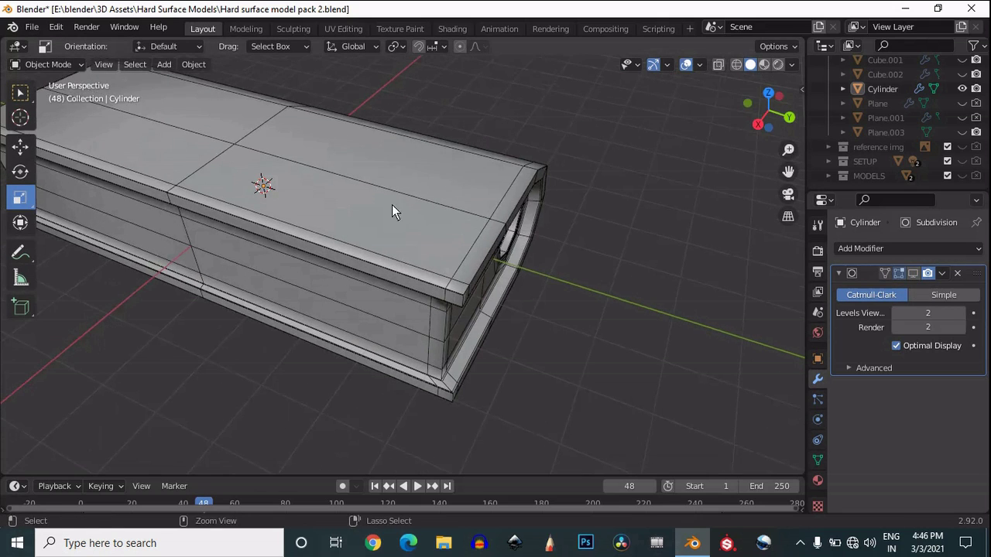
pyautogui.scroll(3, 481, 283)
pyautogui.press('Tab')
pyautogui.hotkey('ctrl', 'r')
pyautogui.scroll(1, 389, 245)
pyautogui.click(390, 245)
pyautogui.rightClick(389, 246)
pyautogui.scroll(-4, 389, 244)
pyautogui.scroll(2, 737, 122)
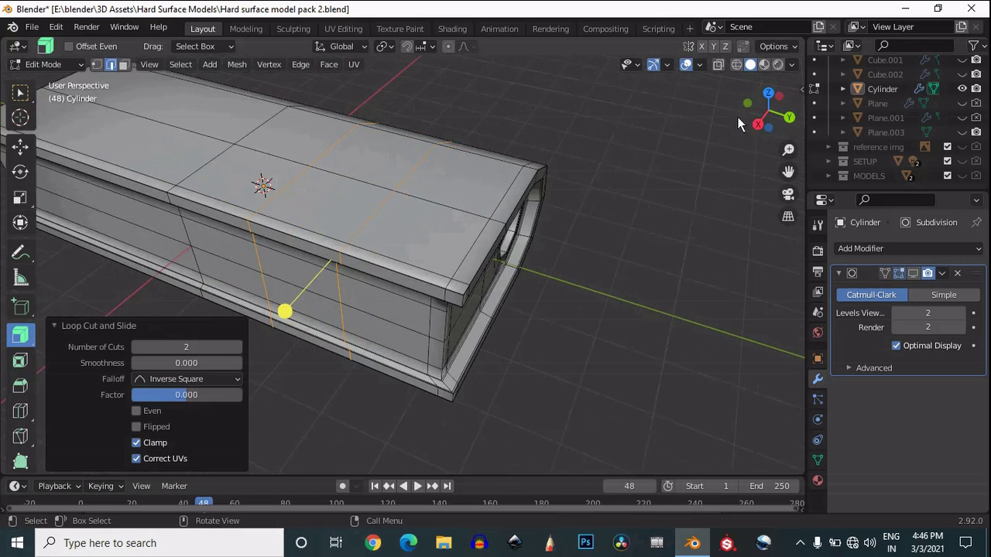
# Step: Connect the inner and outer vertices diagonally at the top face's +X, +Y corner
pyautogui.click(768, 96)
pyautogui.hotkey('ctrl', 'r')
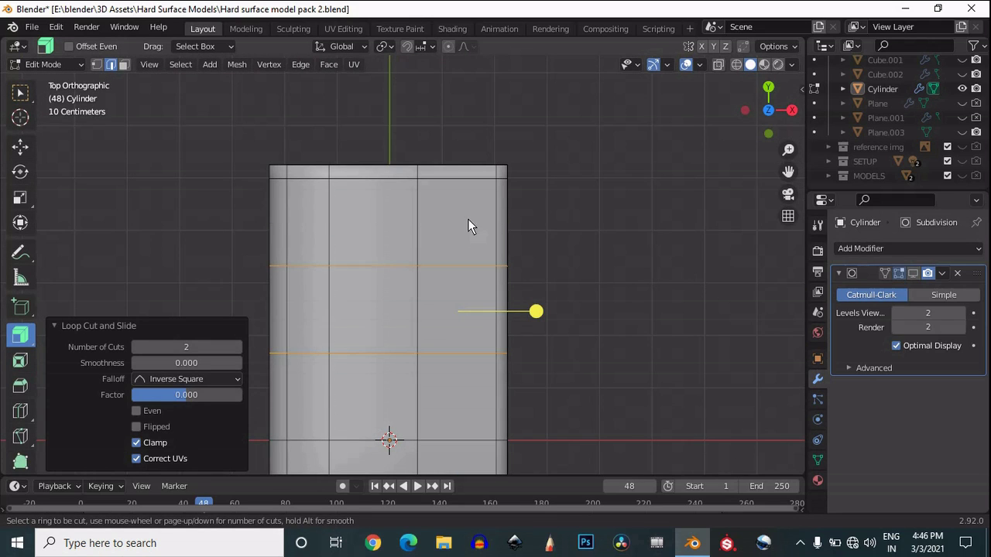
pyautogui.rightClick(367, 180)
pyautogui.scroll(5, 560, 209)
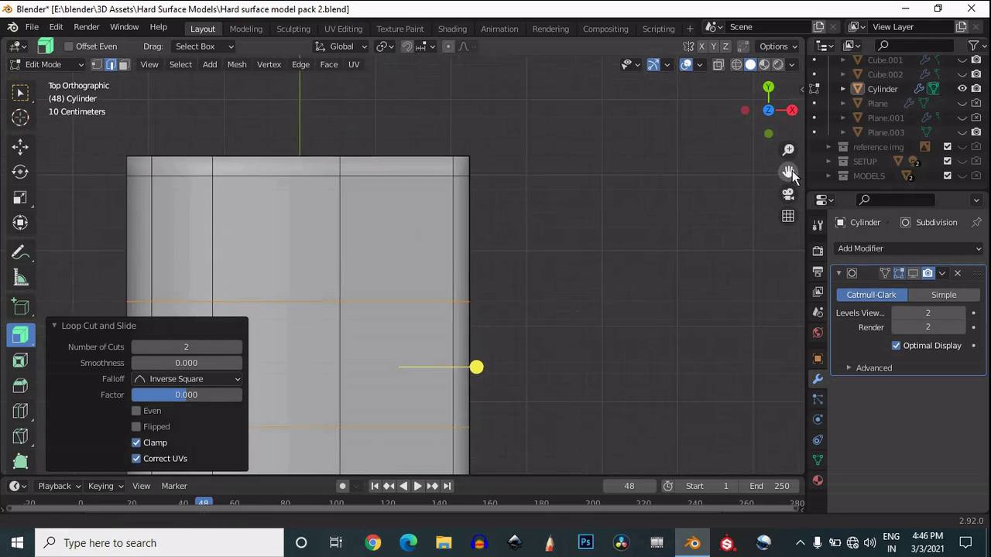
pyautogui.press('1')
pyautogui.click(500, 120)
pyautogui.keyDown('shift'); pyautogui.click(478, 148); pyautogui.keyUp('shift')
pyautogui.rightClick(467, 156)
pyautogui.click(457, 262)
pyautogui.moveTo(789, 178); pyautogui.dragTo(778, 209)
pyautogui.click(769, 113)
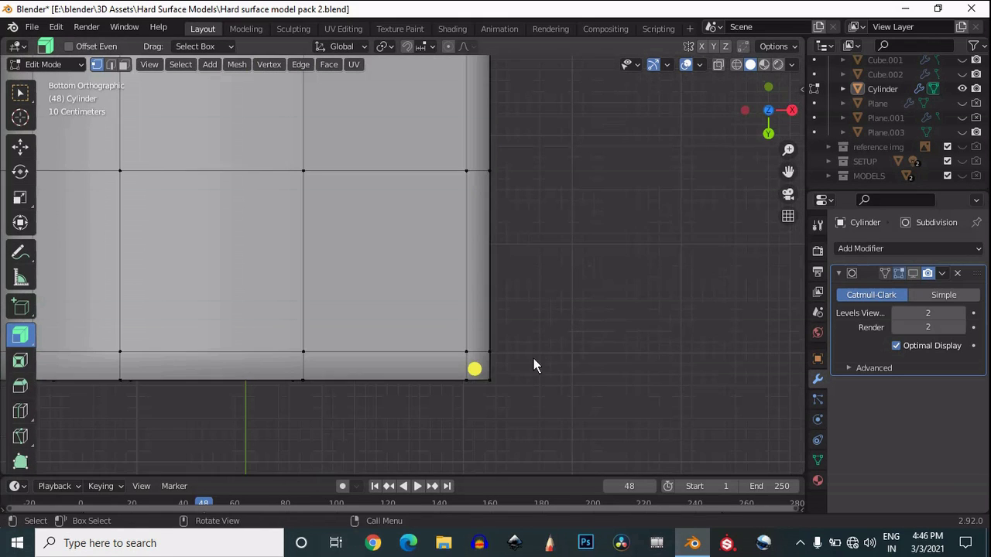
# Step: Connect the matching underside corner diagonally and dissolve the two short edges beside the diagonal
pyautogui.rightClick(468, 336)
pyautogui.click(468, 336)
pyautogui.press('2')
pyautogui.click(477, 354)
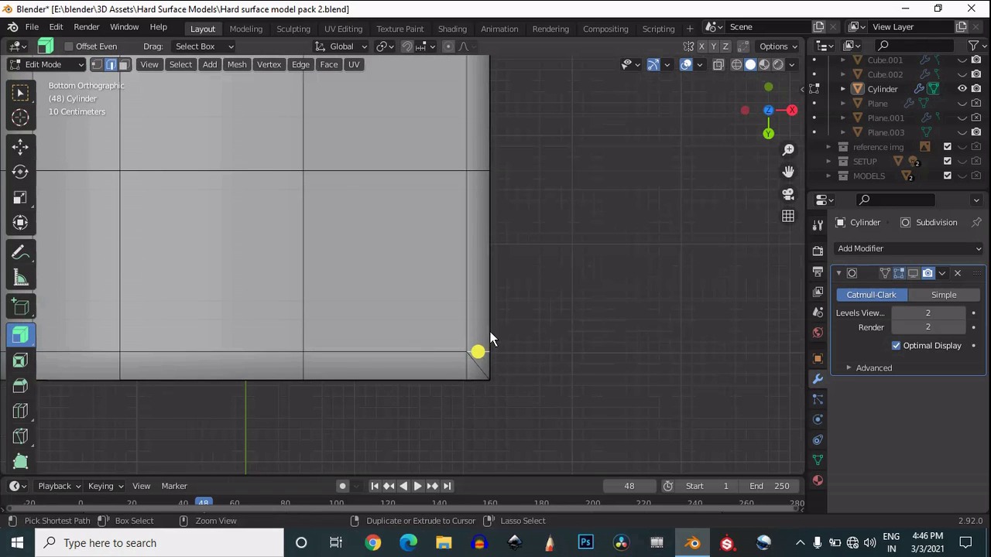
pyautogui.click(472, 361)
pyautogui.hotkey('ctrl', 'x')
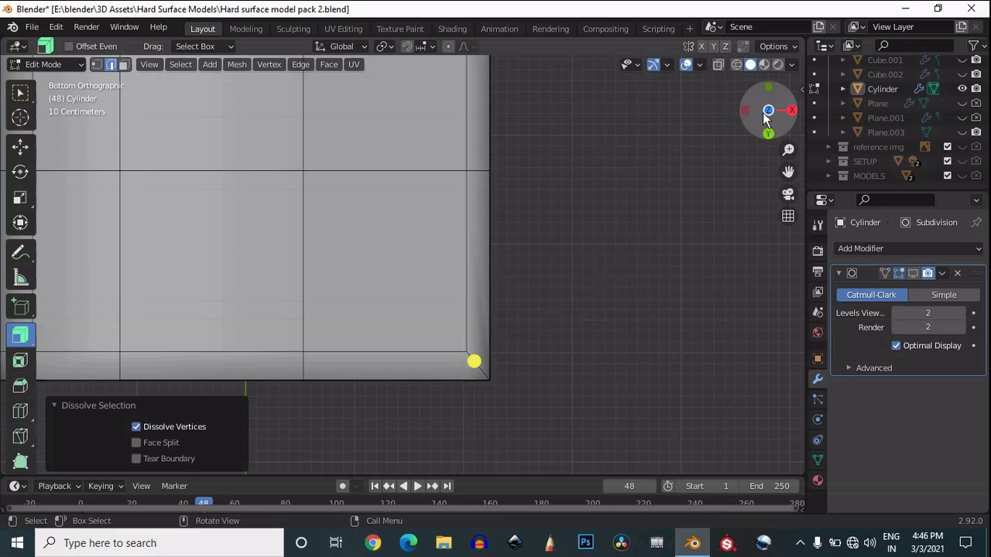
# Step: Dissolve the leftover supporting edges on both sides of the block's squared corner
pyautogui.click(768, 111)
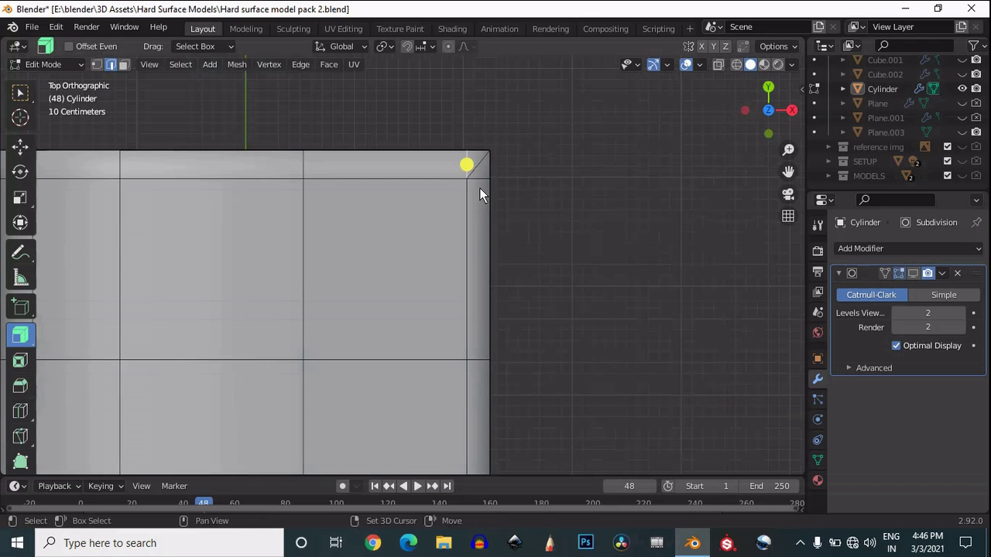
pyautogui.keyDown('alt'); pyautogui.click(439, 179); pyautogui.keyUp('alt')
pyautogui.scroll(-6, 446, 186)
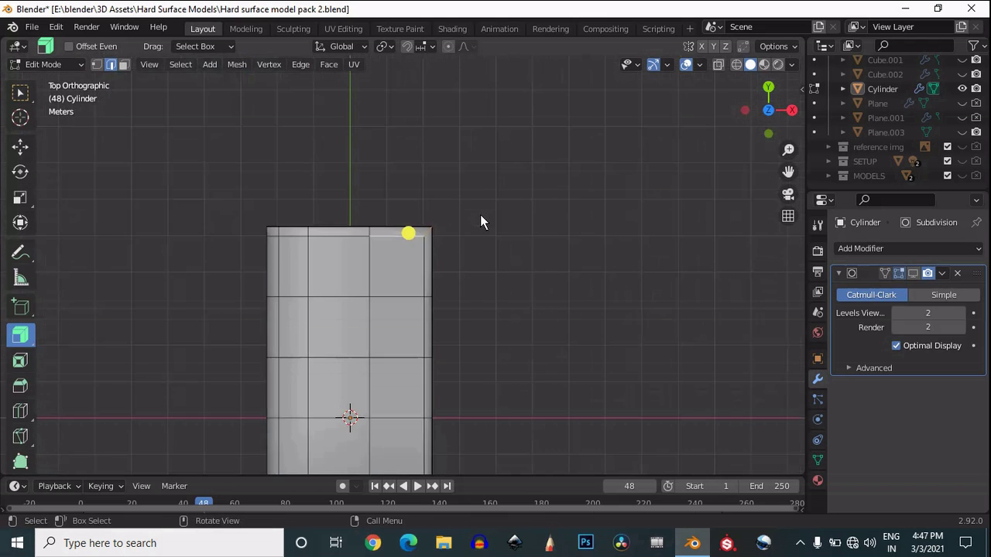
pyautogui.scroll(3, 480, 214)
pyautogui.moveTo(791, 171); pyautogui.dragTo(38, 171)
pyautogui.moveTo(788, 116); pyautogui.dragTo(718, 149)
pyautogui.scroll(2, 435, 319)
pyautogui.keyDown('alt'); pyautogui.click(436, 316); pyautogui.keyUp('alt')
pyautogui.keyDown('alt'); pyautogui.keyDown('shift'); pyautogui.click(379, 310); pyautogui.keyUp('shift'); pyautogui.keyUp('alt')
pyautogui.hotkey('ctrl', 'x')
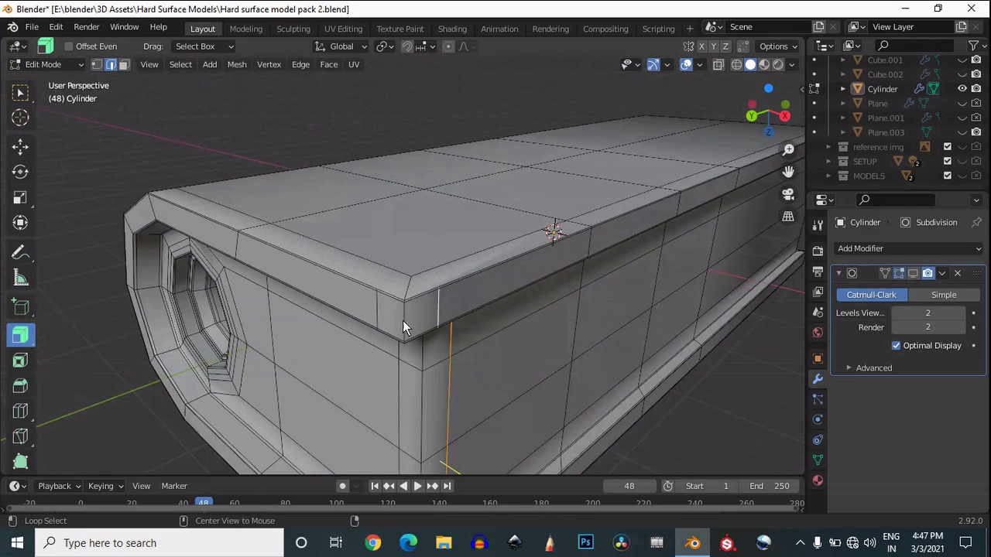
# Step: Preview the block at viewport subdivision level 3 with the overlays hidden
pyautogui.scroll(-4, 614, 227)
pyautogui.moveTo(760, 121); pyautogui.dragTo(762, 471)
pyautogui.click(913, 274)
pyautogui.click(685, 65)
pyautogui.scroll(2, 643, 213)
pyautogui.click(962, 313)
pyautogui.scroll(-3, 619, 291)
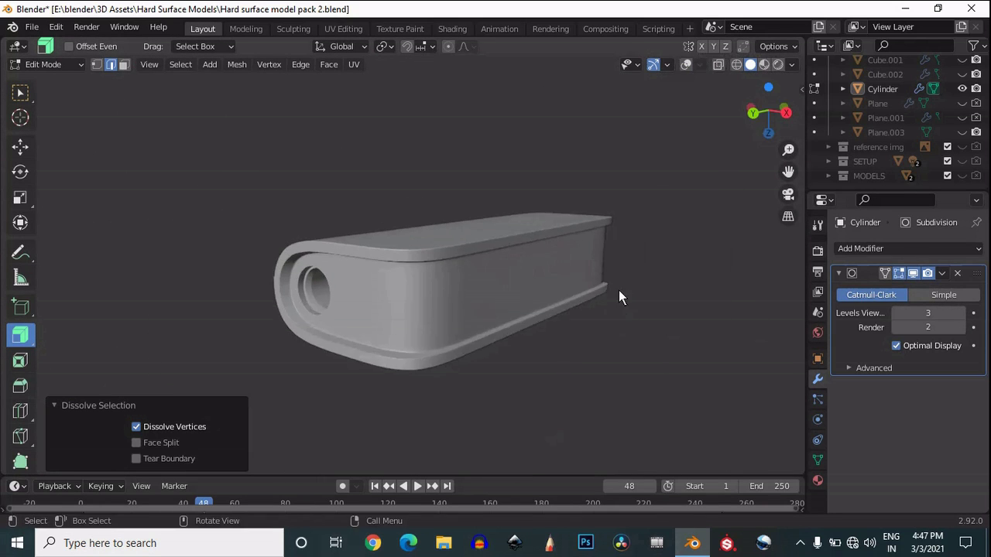
pyautogui.scroll(2, 619, 290)
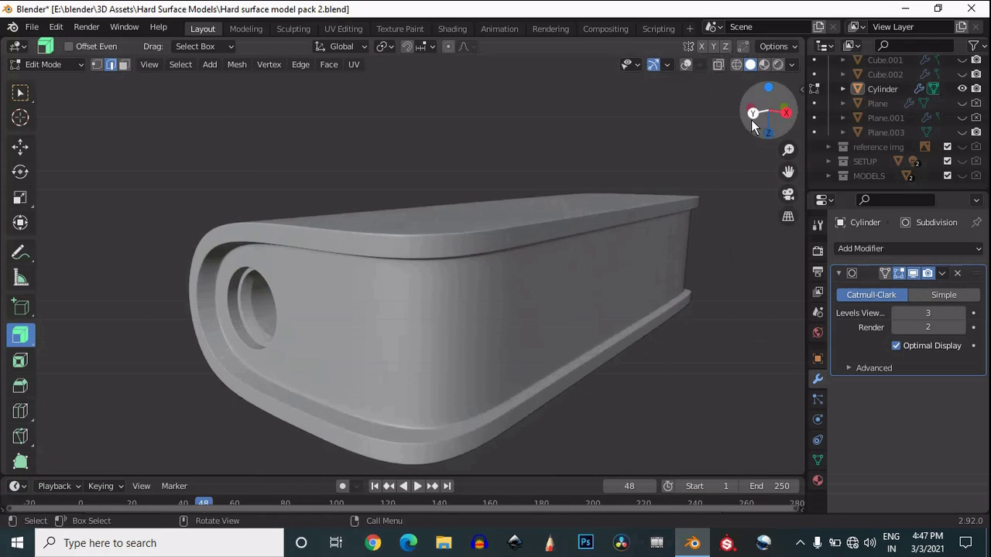
pyautogui.moveTo(751, 119); pyautogui.dragTo(692, 109)
# Step: Return to the unsubdivided mesh with overlays shown and symmetrize the whole block from +Y to -Y
pyautogui.click(901, 273)
pyautogui.click(686, 65)
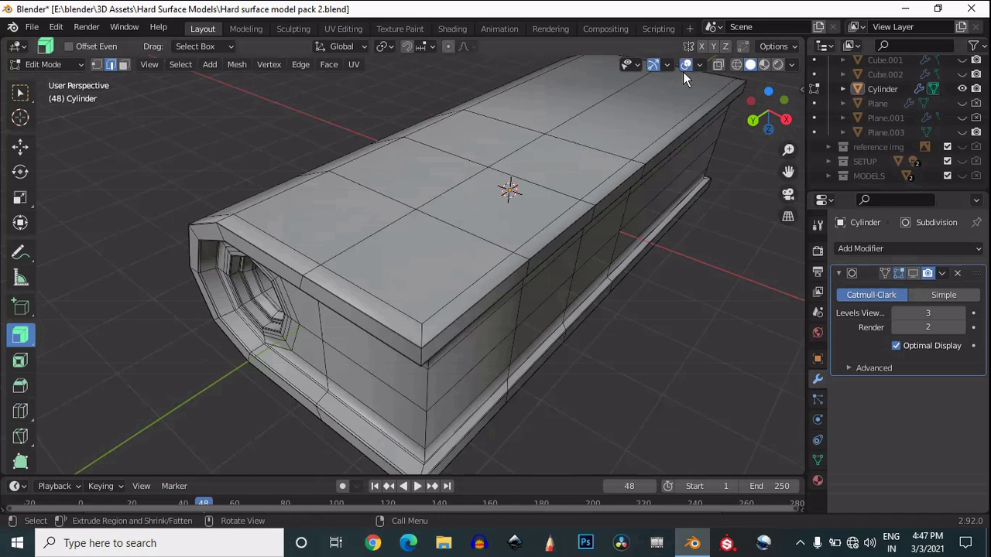
pyautogui.press('a')
pyautogui.moveTo(785, 177); pyautogui.dragTo(375, 418)
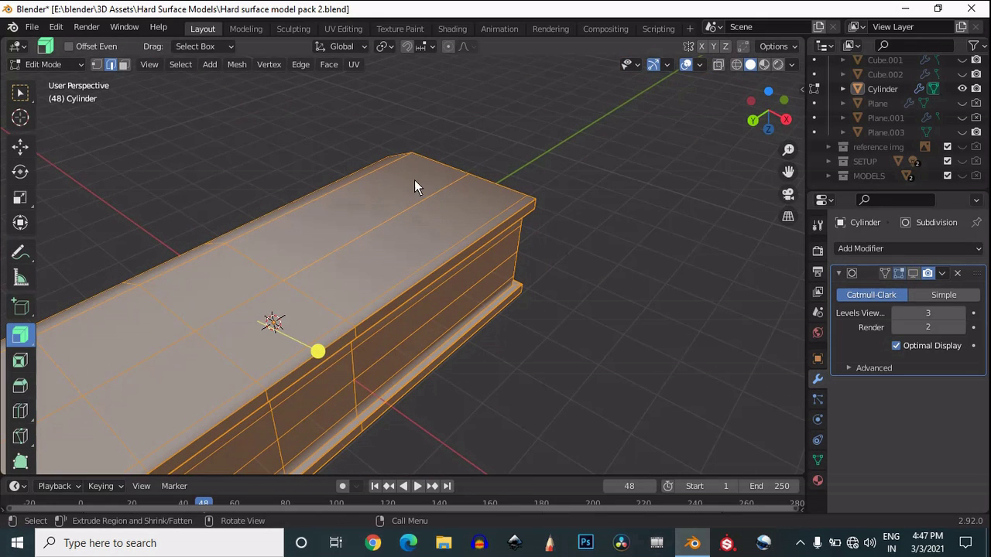
pyautogui.click(241, 66)
pyautogui.click(286, 266)
pyautogui.click(226, 442)
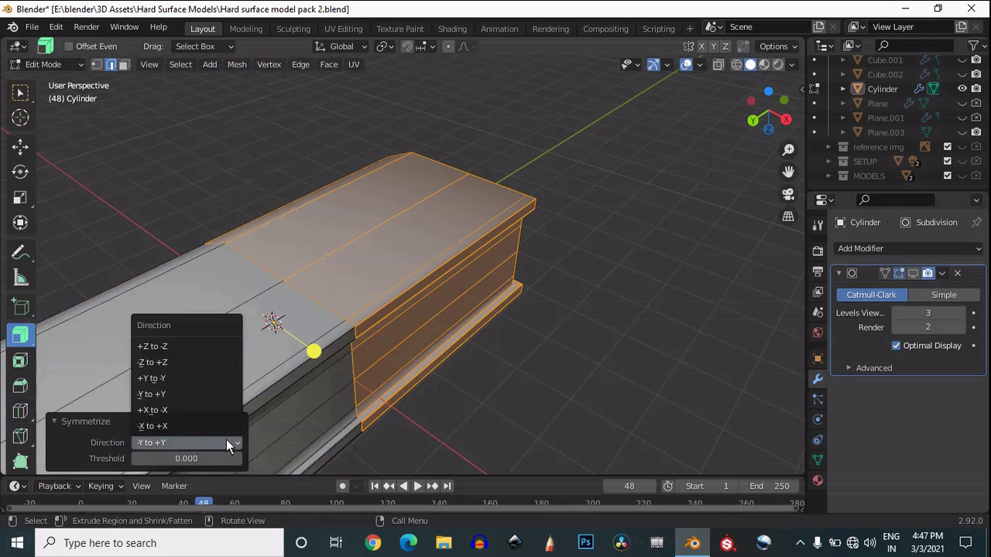
pyautogui.click(210, 379)
# Step: Try a single loop cut across the block near its +Y end with a slide factor of -0.5
pyautogui.moveTo(786, 192); pyautogui.dragTo(319, 307, button='middle')
pyautogui.hotkey('ctrl', 'r')
pyautogui.click(315, 306)
pyautogui.click(299, 320)
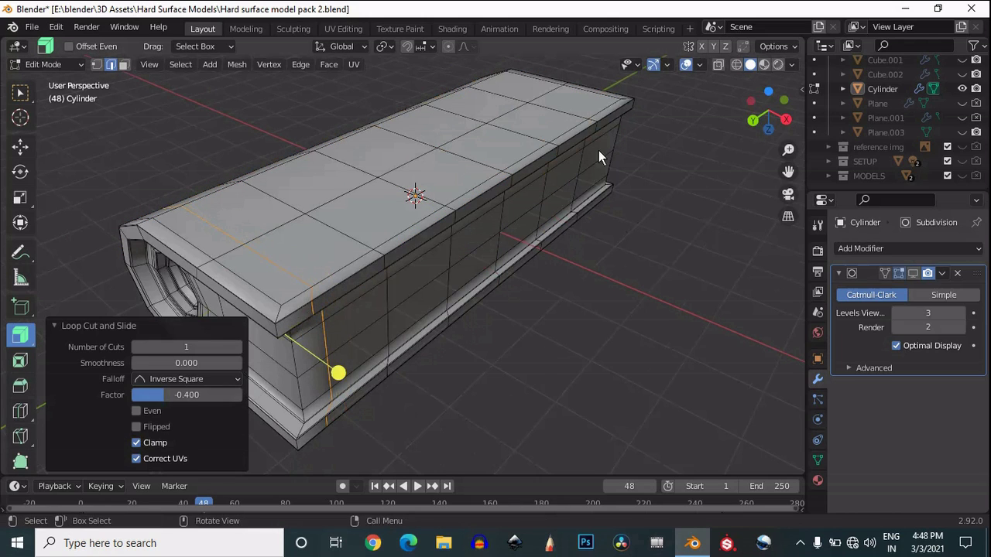
pyautogui.write('5')
pyautogui.click(116, 403)
# Step: Check the subdivided corner from below without overlays, and undo the last loop cut
pyautogui.click(917, 274)
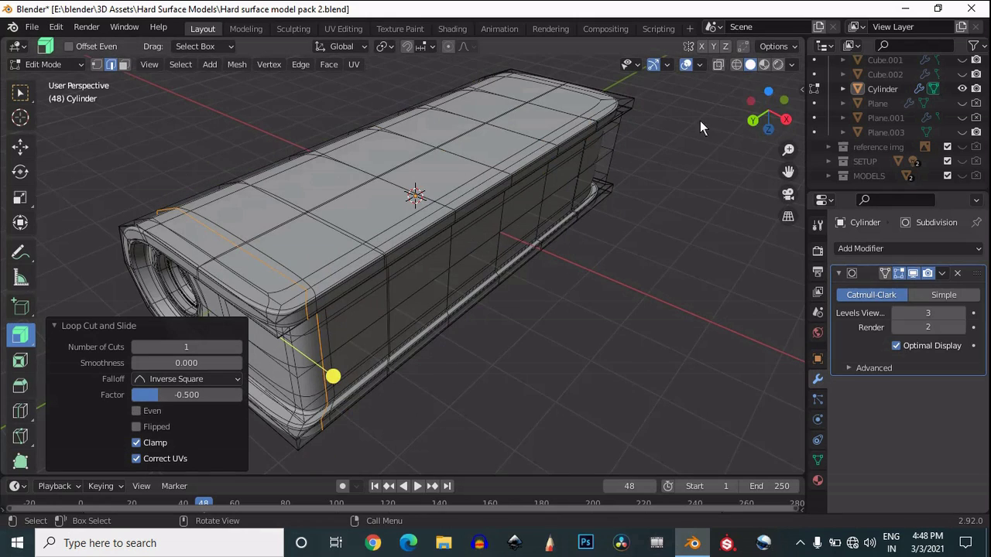
pyautogui.click(686, 65)
pyautogui.moveTo(765, 116)
pyautogui.mouseDown()
pyautogui.moveTo(712, 212)
pyautogui.moveTo(21, 71)
pyautogui.moveTo(164, 170)
pyautogui.moveTo(3, 226)
pyautogui.moveTo(772, 113)
pyautogui.mouseUp()
pyautogui.click(771, 113)
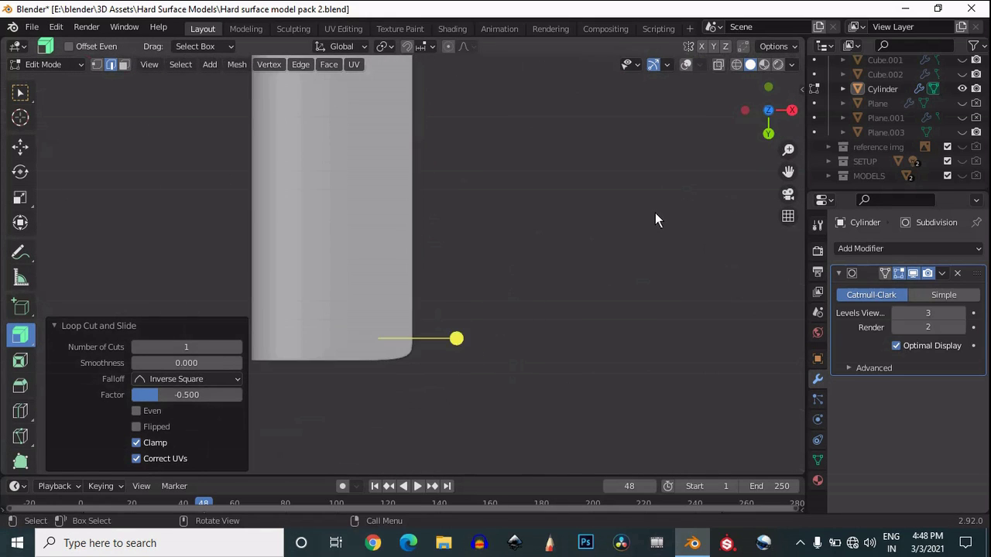
pyautogui.scroll(-3, 655, 220)
pyautogui.scroll(2, 669, 221)
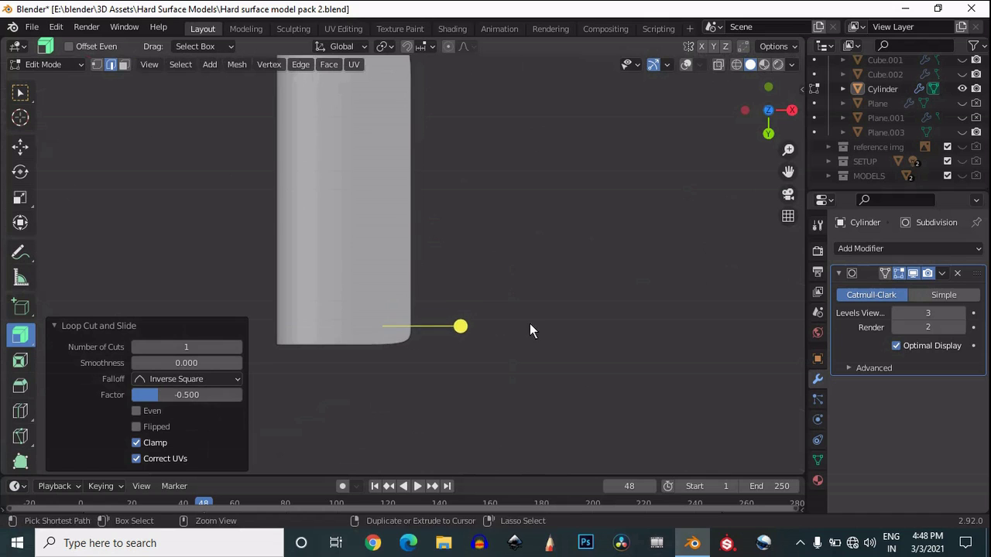
pyautogui.hotkey('ctrl', 'z')
pyautogui.scroll(-2, 529, 278)
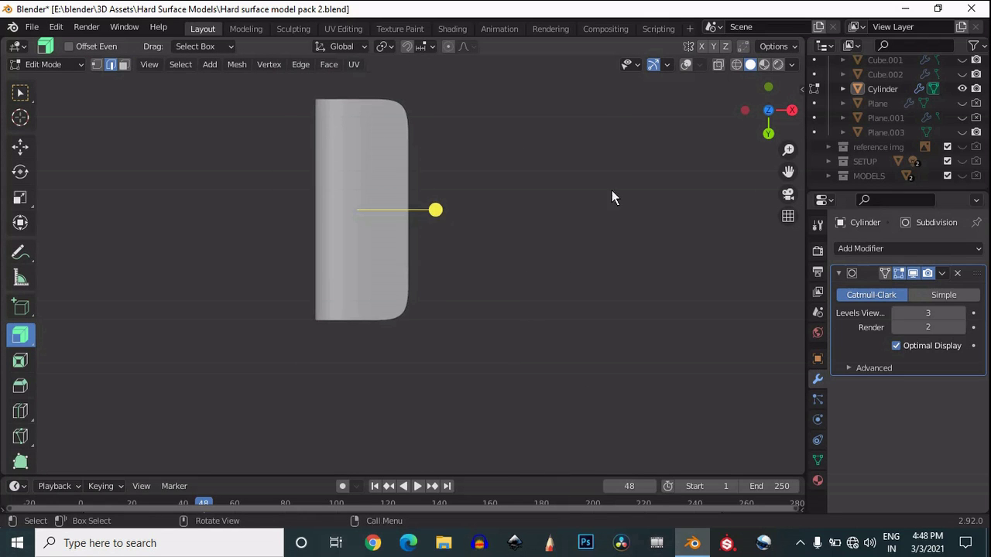
# Step: Show the overlays, clear the selection and turn off the Subdivision modifier's viewport display
pyautogui.click(686, 64)
pyautogui.moveTo(764, 128); pyautogui.dragTo(851, 190)
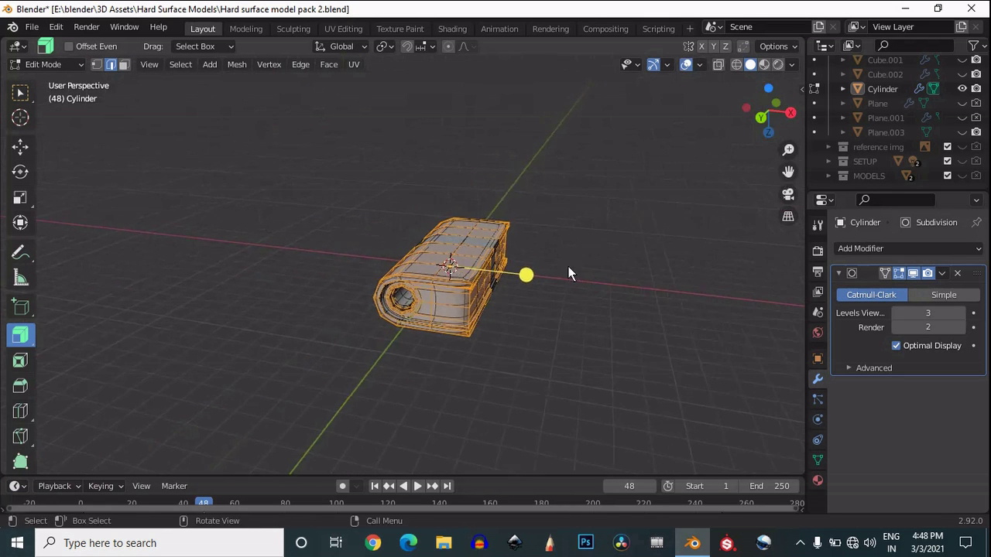
pyautogui.scroll(3, 570, 264)
pyautogui.click(659, 213)
pyautogui.scroll(2, 659, 211)
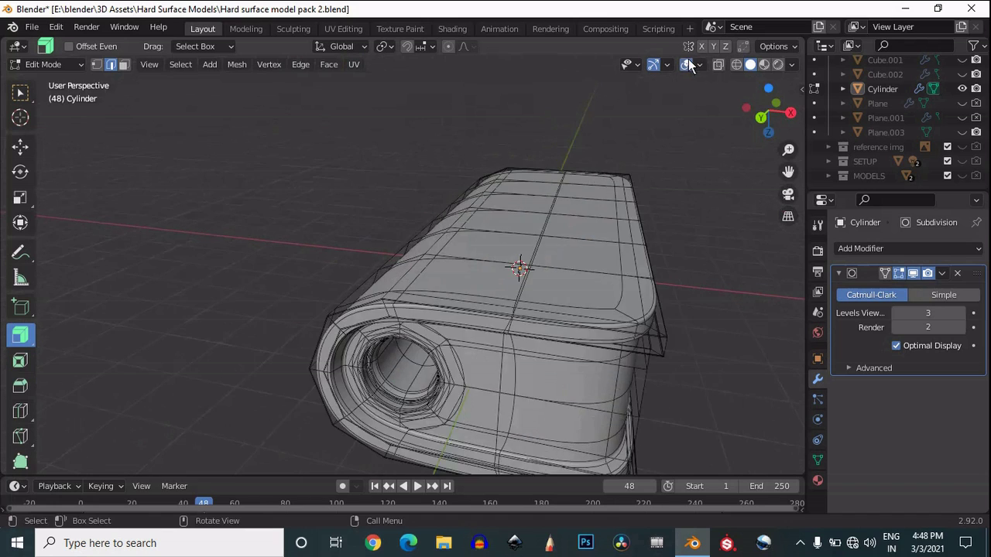
pyautogui.click(913, 274)
pyautogui.hotkey('ctrl', 'r')
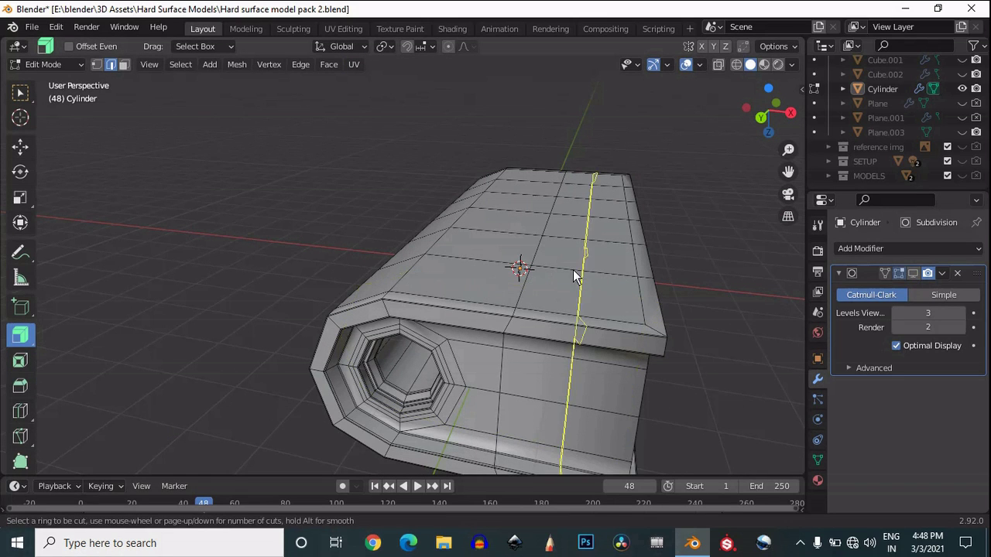
pyautogui.rightClick(575, 251)
# Step: Select the underside's faces inside its border, including those running onto the rounded side
pyautogui.press('3')
pyautogui.moveTo(585, 183); pyautogui.dragTo(472, 272)
pyautogui.moveTo(733, 108); pyautogui.dragTo(415, 212)
pyautogui.keyDown('alt'); pyautogui.click(412, 263); pyautogui.keyUp('alt')
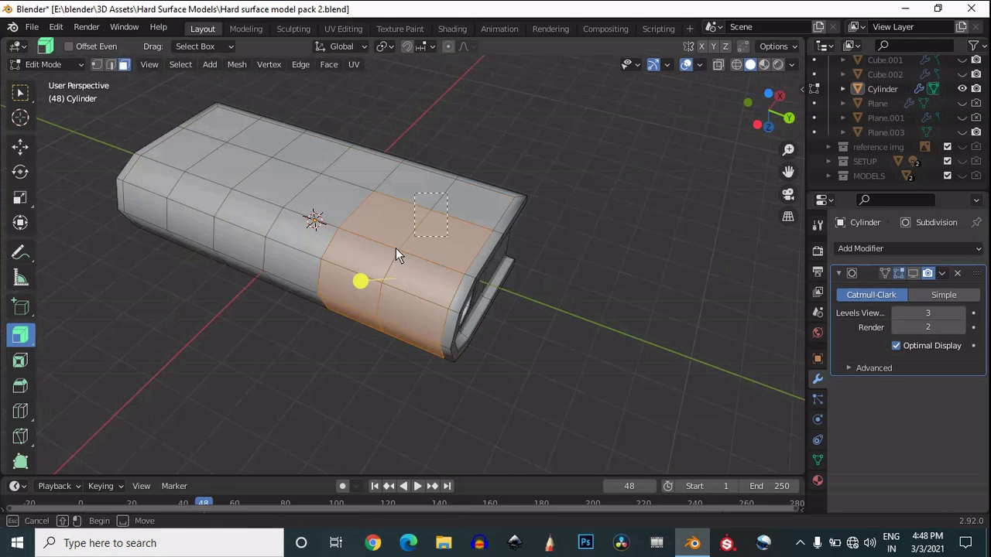
pyautogui.keyDown('ctrl'); pyautogui.click(265, 266); pyautogui.keyUp('ctrl')
pyautogui.scroll(2, 442, 214)
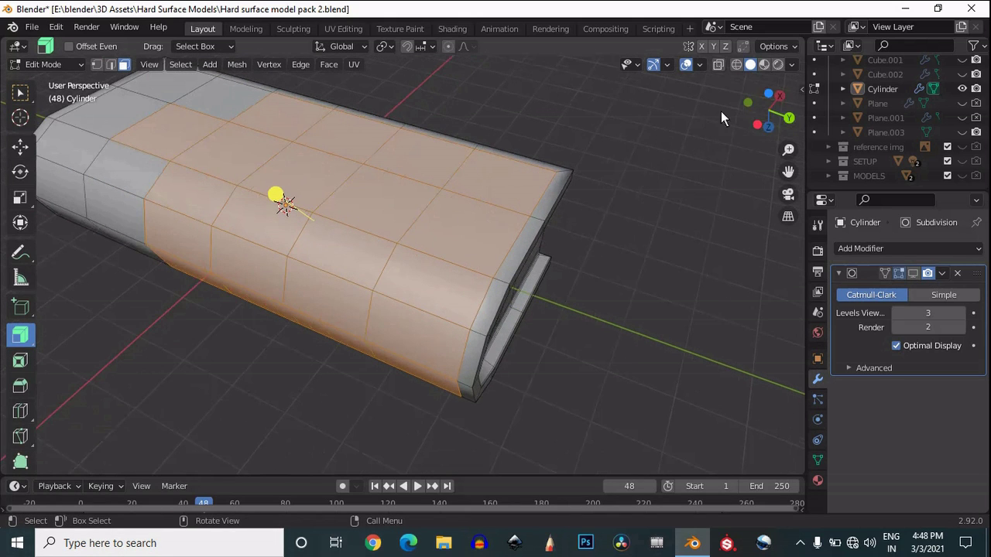
pyautogui.moveTo(788, 174); pyautogui.dragTo(240, 242)
pyautogui.moveTo(445, 158); pyautogui.dragTo(288, 287)
# Step: Extend the face selection around the rounded side and across the block's top face, leaving the border unselected
pyautogui.moveTo(777, 93); pyautogui.dragTo(450, 368)
pyautogui.scroll(-2, 450, 369)
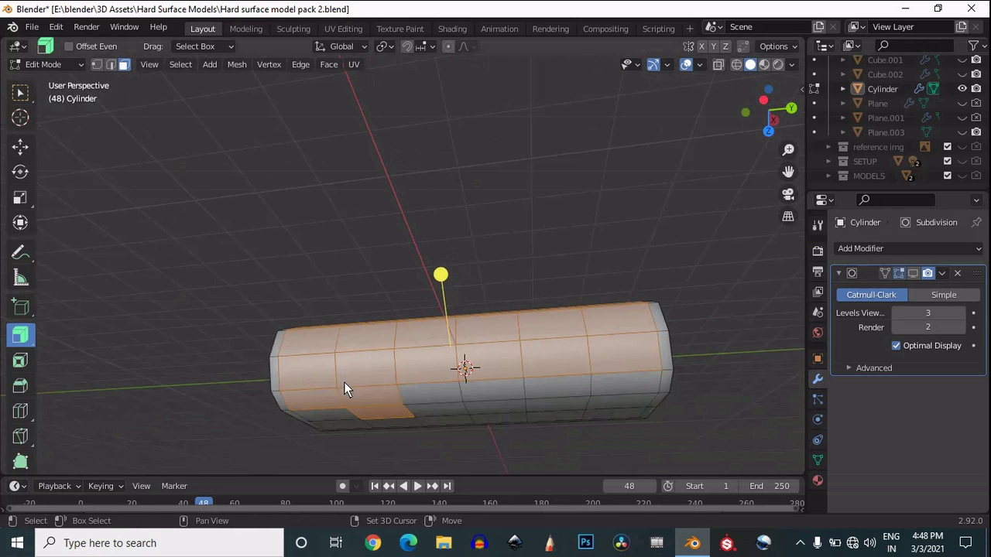
pyautogui.moveTo(763, 132); pyautogui.dragTo(716, 427)
pyautogui.keyDown('shift'); pyautogui.moveTo(653, 440); pyautogui.dragTo(374, 292); pyautogui.keyUp('shift')
pyautogui.keyDown('shift'); pyautogui.moveTo(341, 415); pyautogui.dragTo(257, 308); pyautogui.keyUp('shift')
pyautogui.scroll(-3, 381, 304)
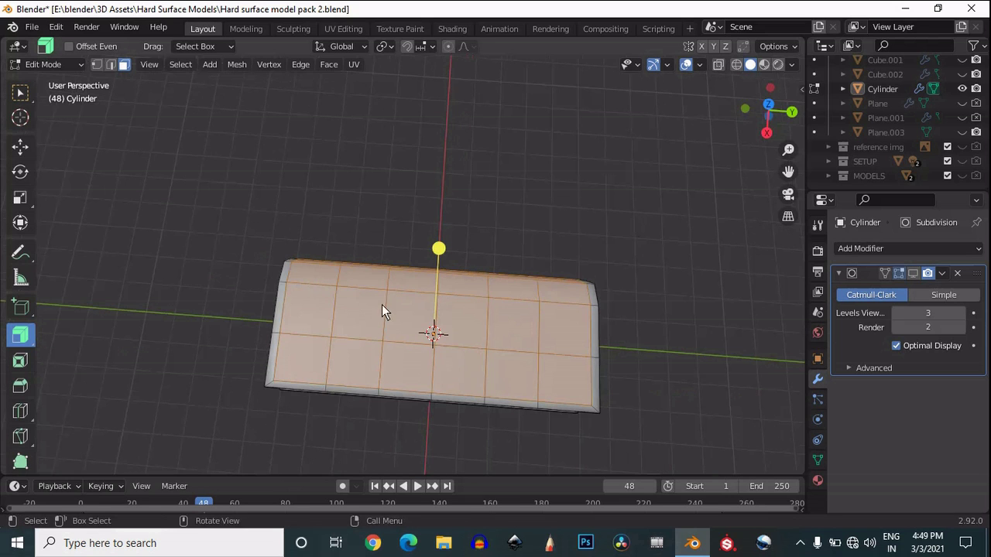
pyautogui.moveTo(771, 108); pyautogui.dragTo(820, 412)
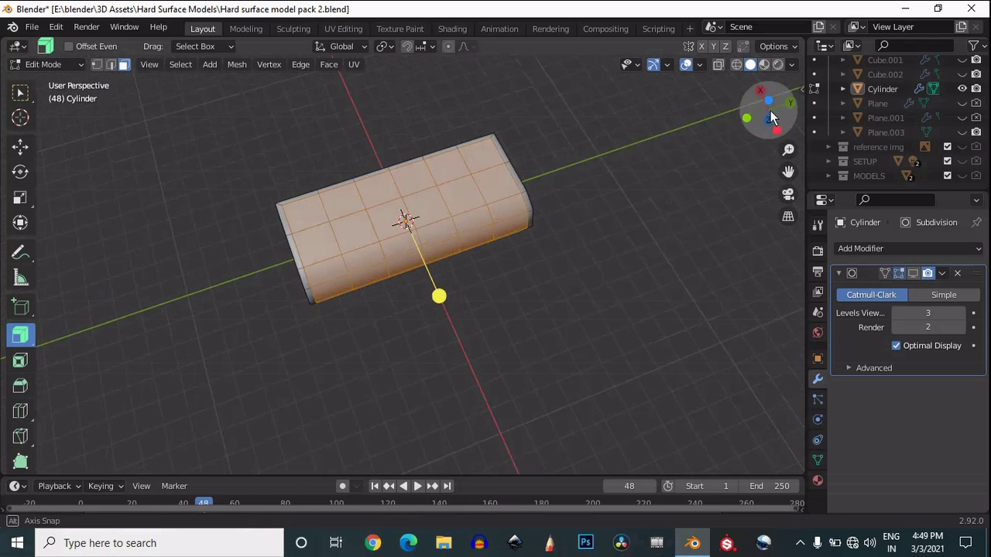
# Step: Inset the selected outer faces with a thickness of 0.25 m
pyautogui.scroll(2, 646, 134)
pyautogui.press('i')
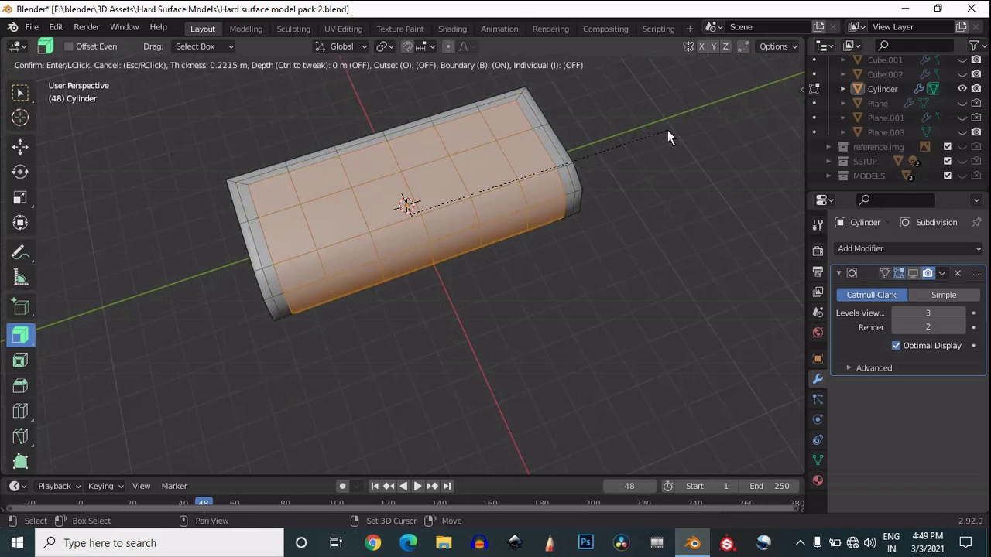
pyautogui.click(667, 130)
pyautogui.moveTo(770, 110)
pyautogui.mouseDown()
pyautogui.moveTo(757, 122)
pyautogui.moveTo(772, 102)
pyautogui.mouseUp()
pyautogui.click(771, 103)
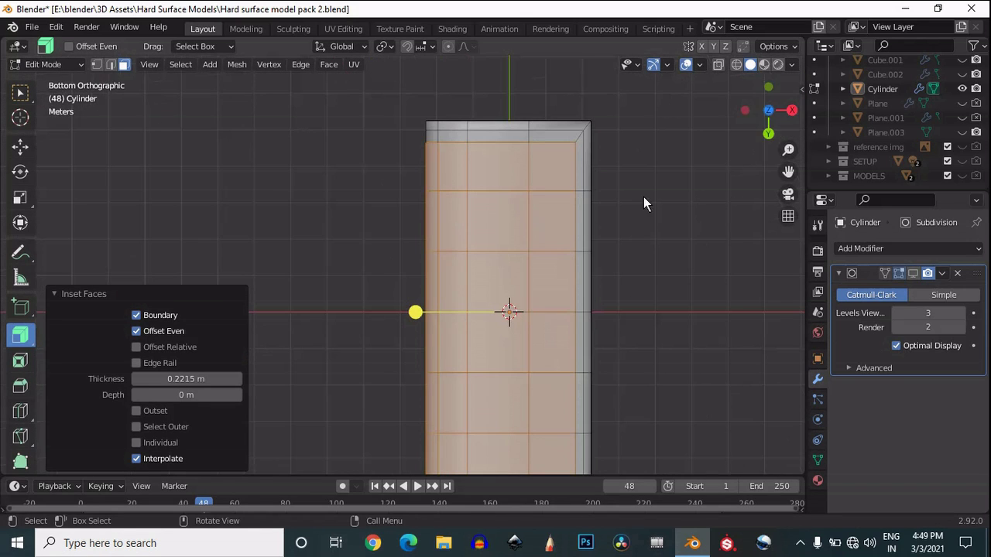
pyautogui.moveTo(786, 166); pyautogui.dragTo(769, 75)
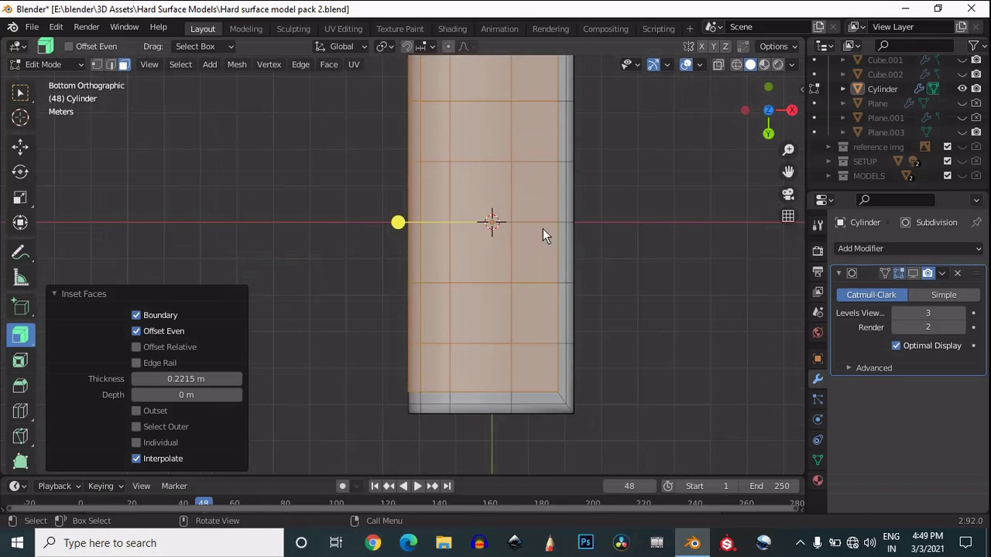
pyautogui.scroll(-1, 548, 229)
pyautogui.keyDown('shift'); pyautogui.moveTo(776, 174); pyautogui.dragTo(765, 226, button='middle'); pyautogui.keyUp('shift')
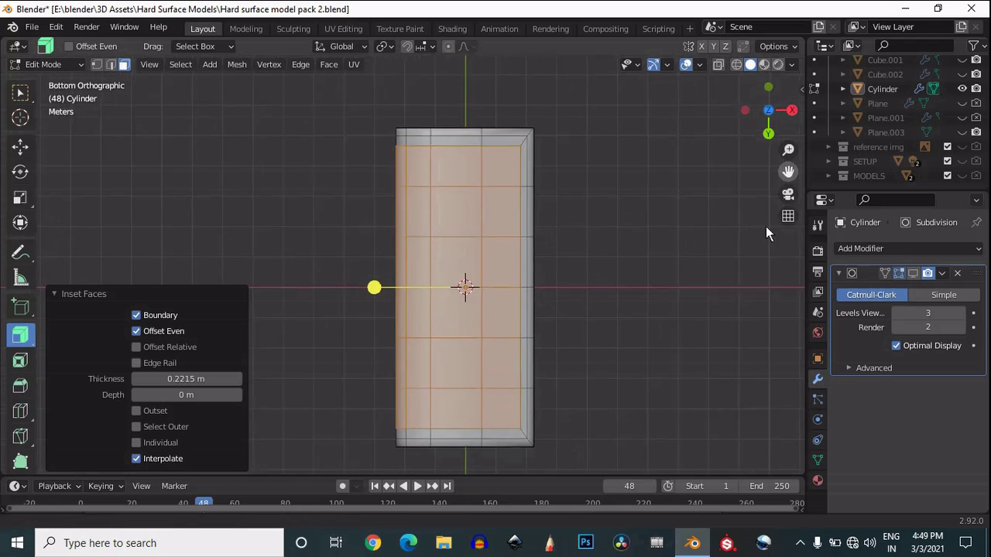
pyautogui.scroll(2, 574, 224)
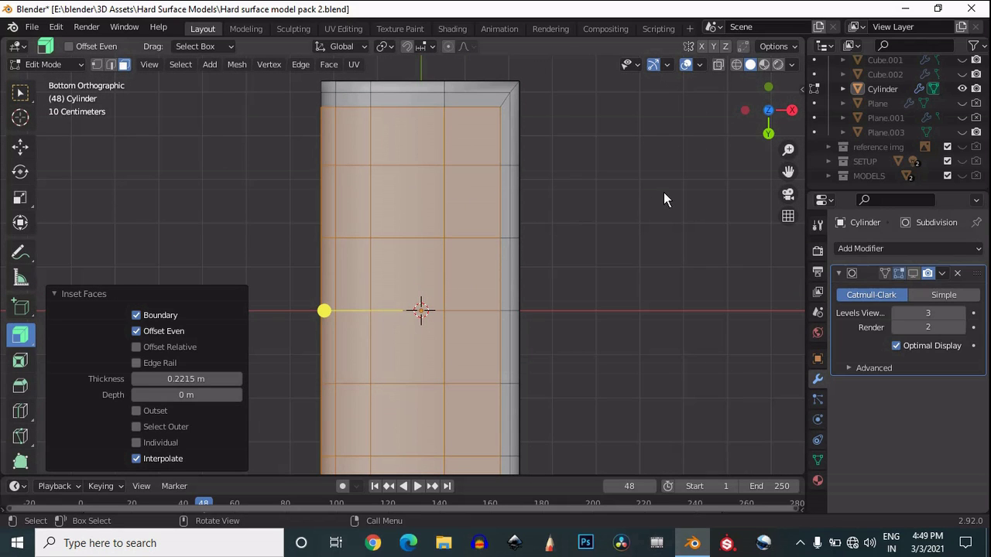
pyautogui.moveTo(787, 175); pyautogui.dragTo(786, 147)
pyautogui.doubleClick(199, 376)
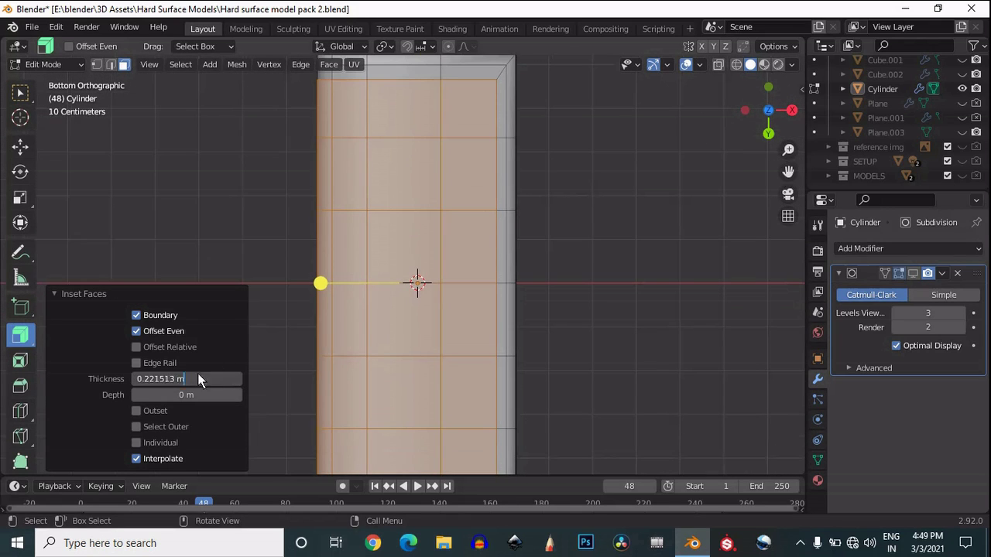
pyautogui.write('0.25')
pyautogui.press('Return')
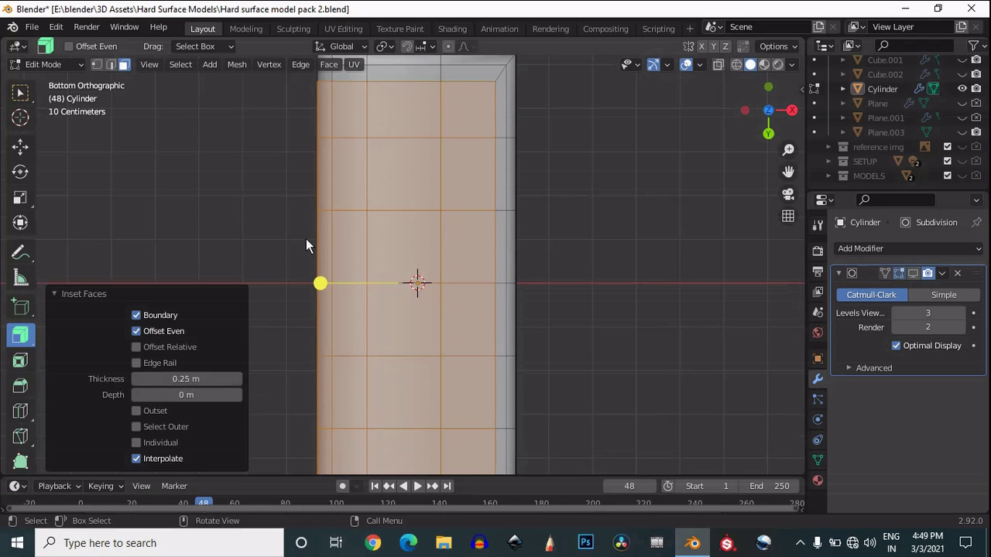
# Step: Scale the selected panel faces along the block's length by a Y factor of 1.03
pyautogui.scroll(-2, 242, 240)
pyautogui.click(21, 199)
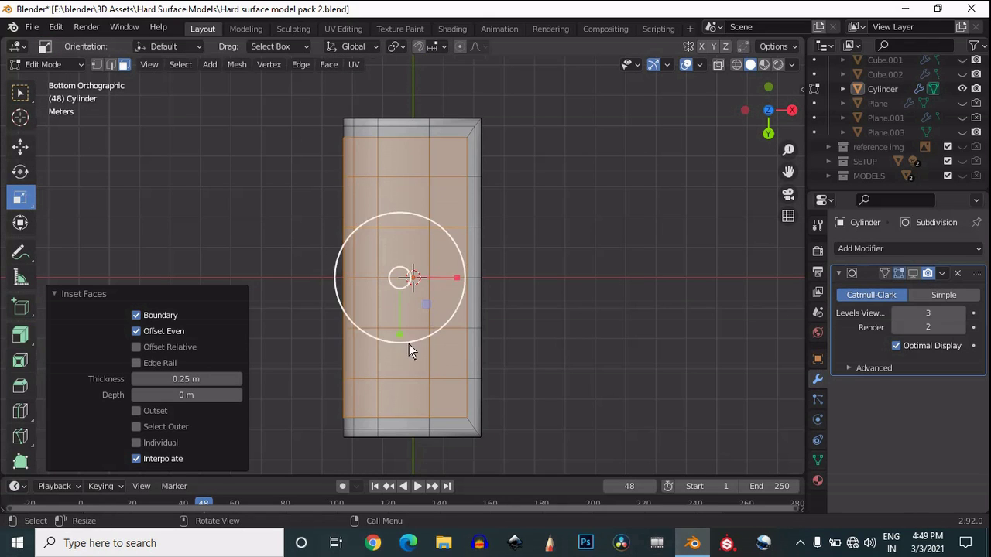
pyautogui.moveTo(398, 336)
pyautogui.mouseDown()
pyautogui.moveTo(405, 329)
pyautogui.moveTo(408, 341)
pyautogui.mouseUp()
pyautogui.rightClick(405, 329)
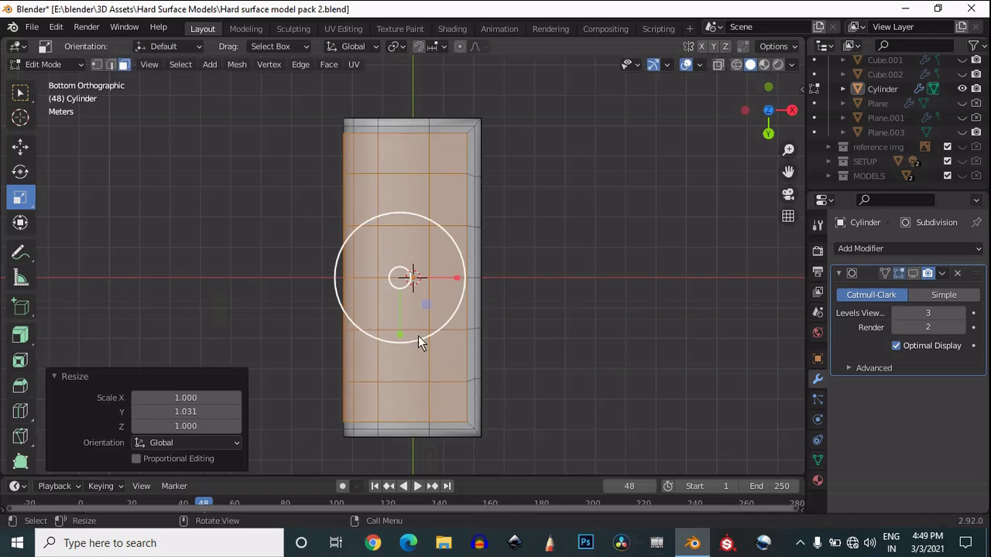
pyautogui.press('s')
pyautogui.press('Escape')
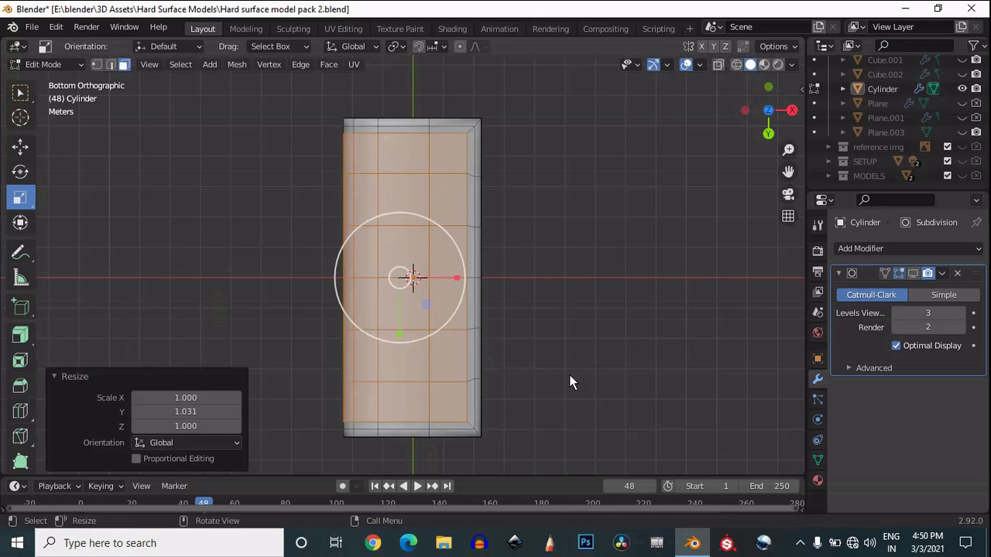
pyautogui.click(201, 412)
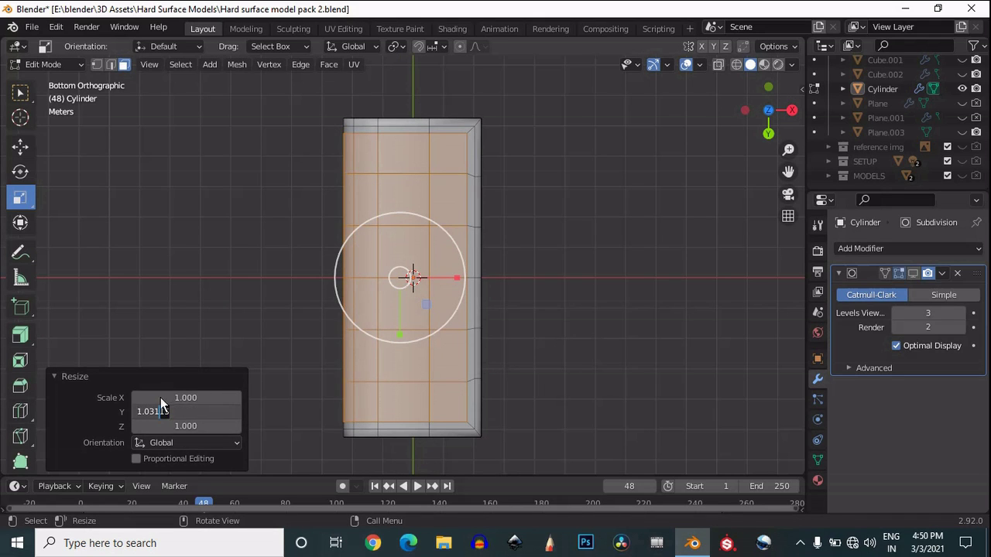
pyautogui.moveTo(157, 398); pyautogui.dragTo(156, 396)
pyautogui.press('BackSpace')
pyautogui.click(109, 394)
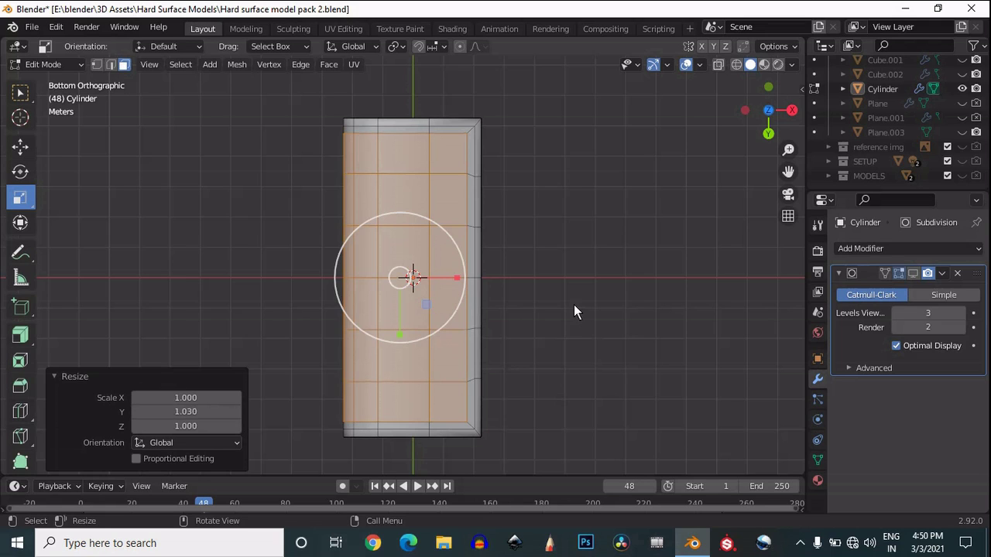
# Step: Inset the selected faces again by about 0.37 m and extrude the inner region along its normals by 0.1 m
pyautogui.press('i')
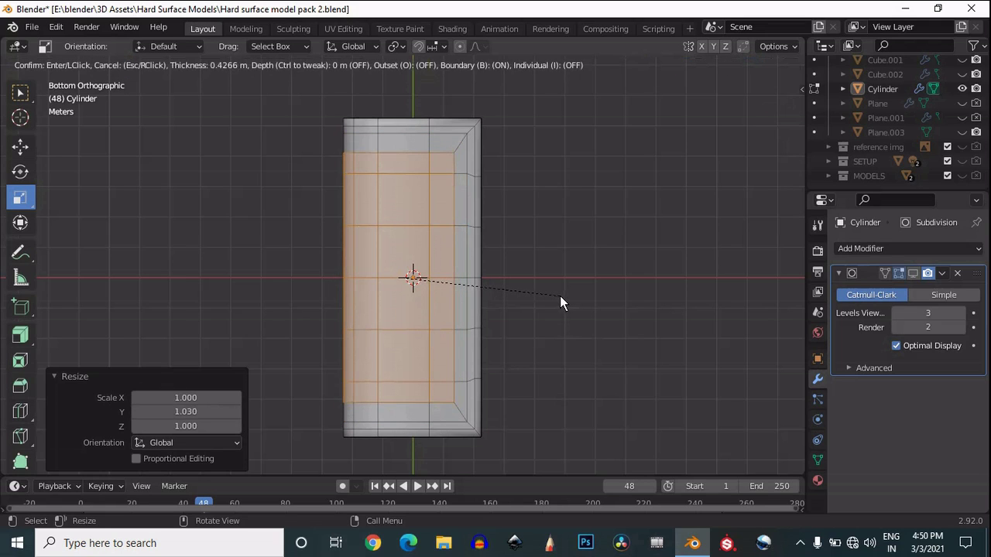
pyautogui.click(546, 299)
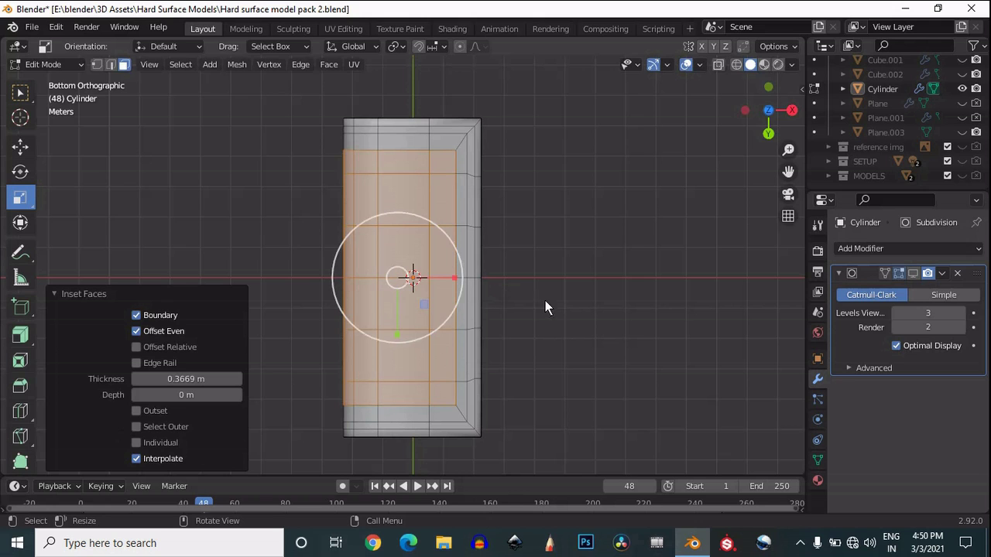
pyautogui.moveTo(765, 123); pyautogui.dragTo(727, 445)
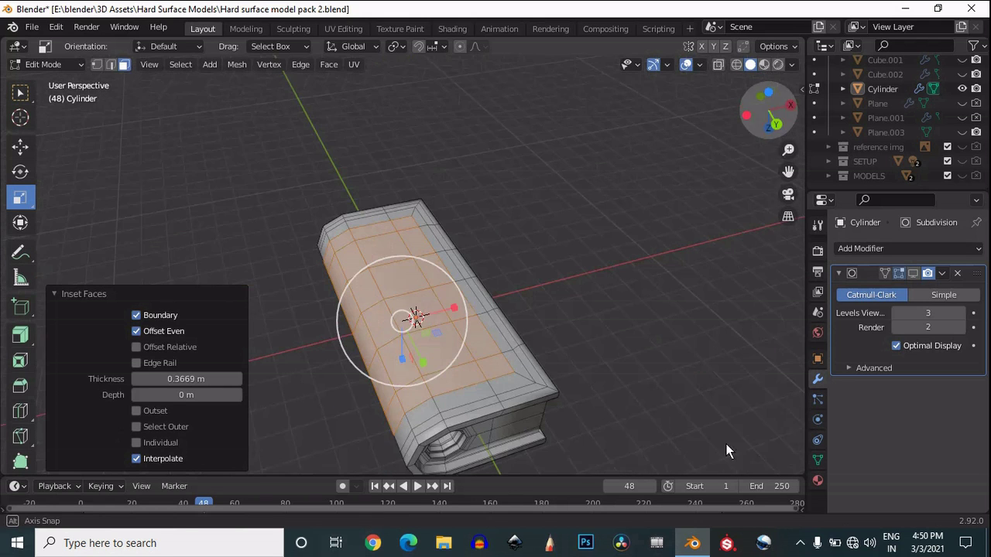
pyautogui.moveTo(788, 175); pyautogui.dragTo(786, 119)
pyautogui.scroll(3, 676, 236)
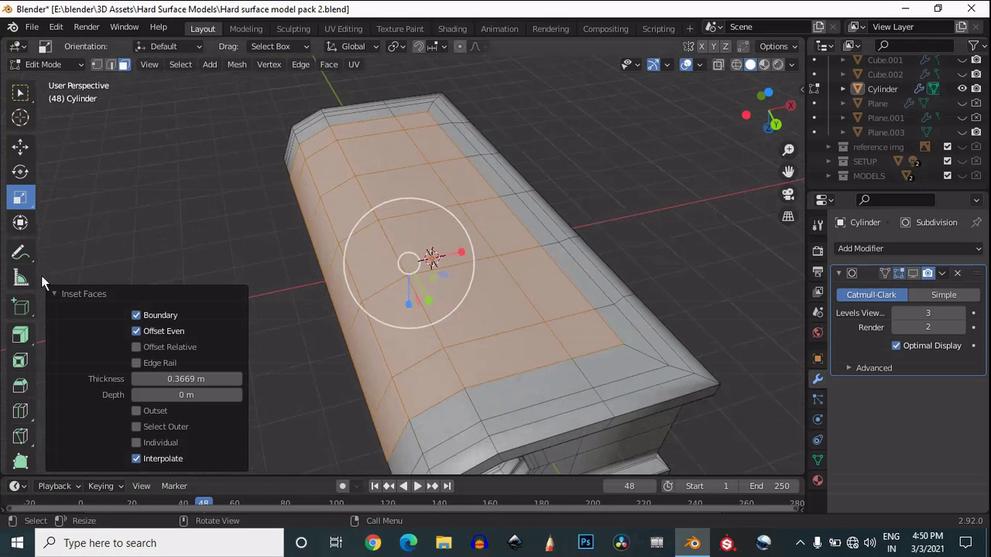
pyautogui.click(21, 339)
pyautogui.moveTo(327, 282)
pyautogui.mouseDown()
pyautogui.moveTo(351, 295)
pyautogui.moveTo(341, 290)
pyautogui.mouseUp()
pyautogui.moveTo(763, 105)
pyautogui.mouseDown()
pyautogui.moveTo(740, 69)
pyautogui.moveTo(728, 81)
pyautogui.moveTo(760, 89)
pyautogui.moveTo(768, 123)
pyautogui.moveTo(721, 95)
pyautogui.moveTo(748, 99)
pyautogui.mouseUp()
pyautogui.click(160, 425)
pyautogui.write('0.1')
pyautogui.press('Return')
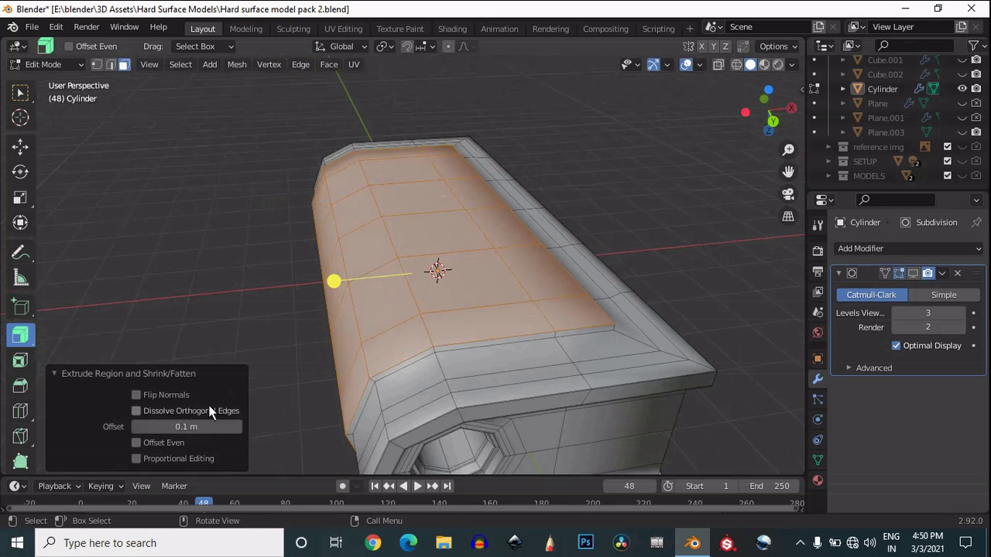
# Step: Select the border face loop surrounding the raised panel and extrude it along its normals by 0.1 m
pyautogui.keyDown('alt'); pyautogui.click(381, 415); pyautogui.keyUp('alt')
pyautogui.moveTo(373, 276); pyautogui.dragTo(370, 276)
pyautogui.click(192, 427)
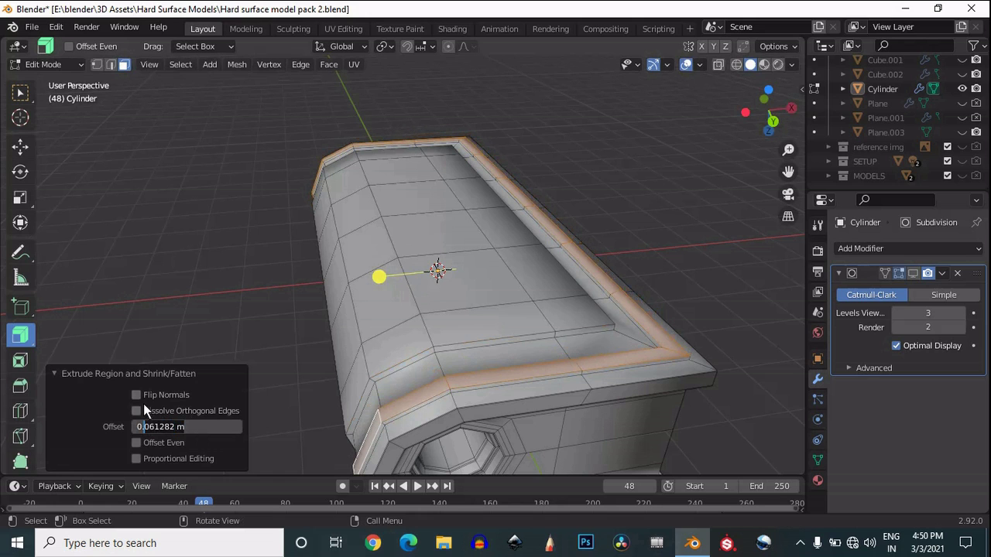
pyautogui.write('0.1')
pyautogui.press('Return')
# Step: Examine the extruded border's profile from the back in X-ray and wireframe display, and return to solid shading
pyautogui.moveTo(762, 110)
pyautogui.mouseDown()
pyautogui.moveTo(794, 57)
pyautogui.moveTo(759, 64)
pyautogui.moveTo(772, 84)
pyautogui.moveTo(734, 223)
pyautogui.moveTo(767, 116)
pyautogui.mouseUp()
pyautogui.scroll(4, 678, 290)
pyautogui.scroll(-3, 678, 290)
pyautogui.scroll(-3, 731, 192)
pyautogui.click(766, 115)
pyautogui.moveTo(789, 171); pyautogui.dragTo(95, 243)
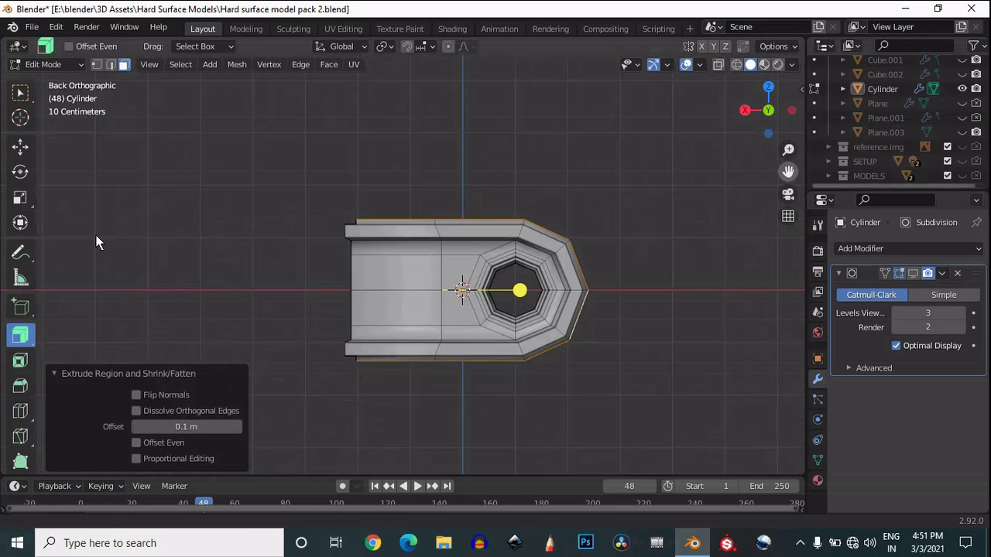
pyautogui.scroll(3, 690, 102)
pyautogui.click(719, 62)
pyautogui.scroll(2, 661, 171)
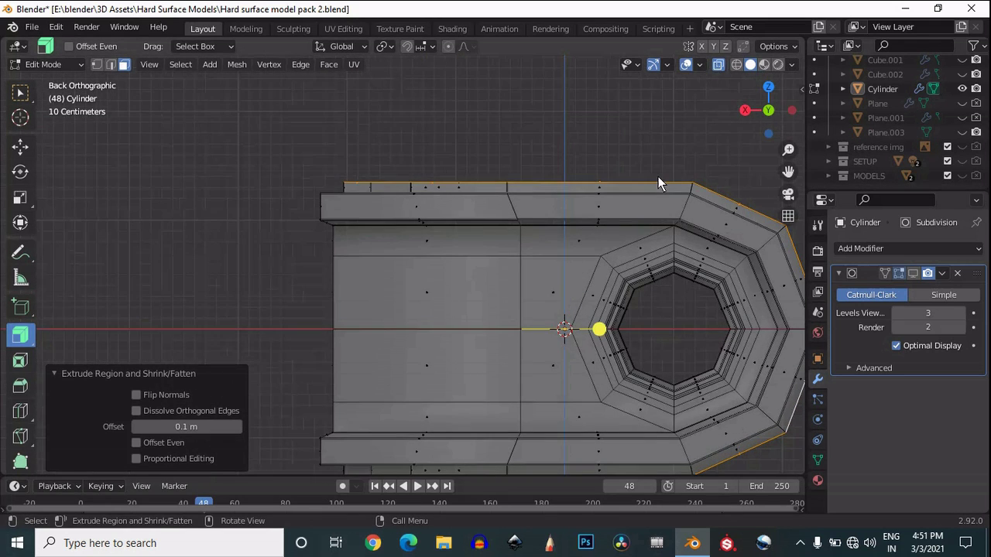
pyautogui.click(734, 65)
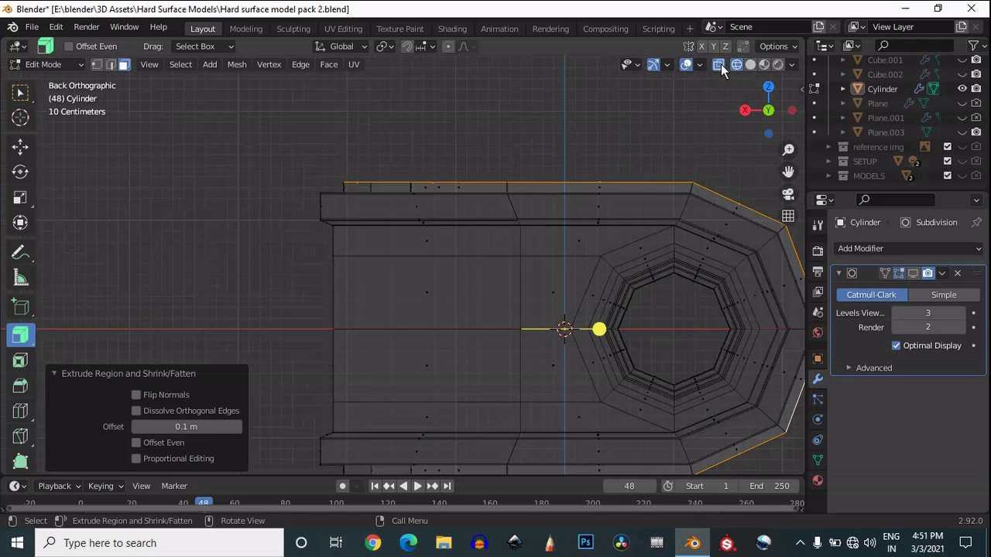
pyautogui.click(715, 65)
pyautogui.moveTo(763, 99); pyautogui.dragTo(720, 198)
pyautogui.scroll(-4, 720, 193)
pyautogui.click(749, 65)
pyautogui.scroll(2, 694, 80)
pyautogui.click(719, 65)
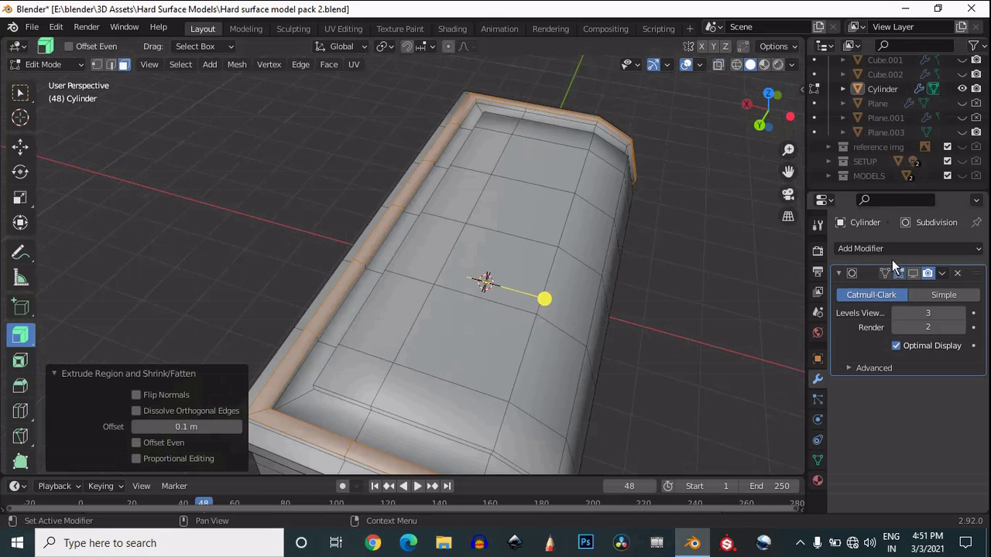
# Step: Turn on the Subdivision modifier's viewport display, hide the overlays and examine the smoothed panel and border
pyautogui.click(914, 278)
pyautogui.scroll(-2, 671, 207)
pyautogui.click(686, 67)
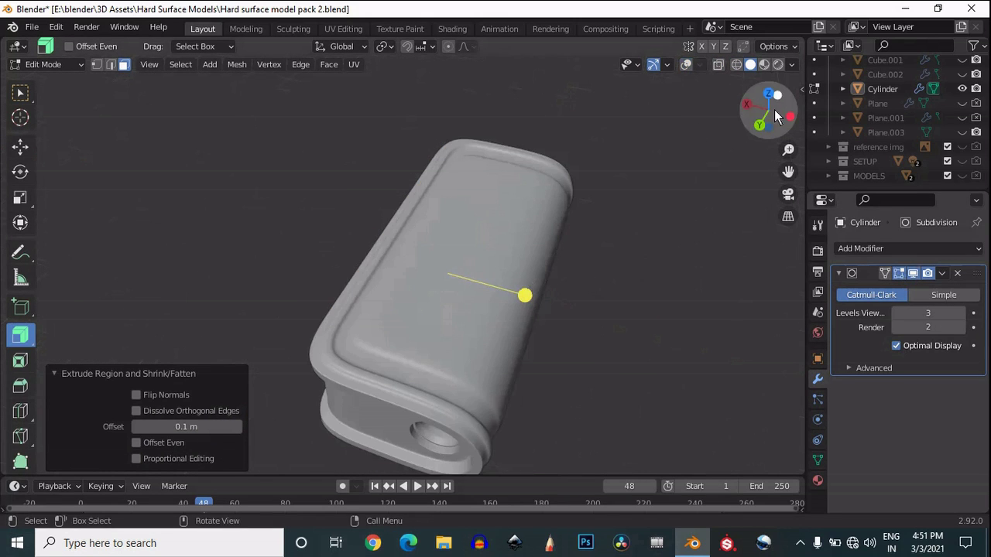
pyautogui.moveTo(775, 115); pyautogui.dragTo(746, 429)
pyautogui.moveTo(745, 429); pyautogui.dragTo(806, 135, button='middle')
pyautogui.moveTo(806, 136); pyautogui.dragTo(883, 96)
pyautogui.scroll(2, 660, 262)
pyautogui.moveTo(787, 177); pyautogui.dragTo(625, 161)
# Step: Show the unsubdivided mesh with overlays and try a loop cut along the groove beside the raised panel with a 0.7 slide factor
pyautogui.click(912, 277)
pyautogui.scroll(2, 720, 155)
pyautogui.click(686, 65)
pyautogui.scroll(1, 464, 292)
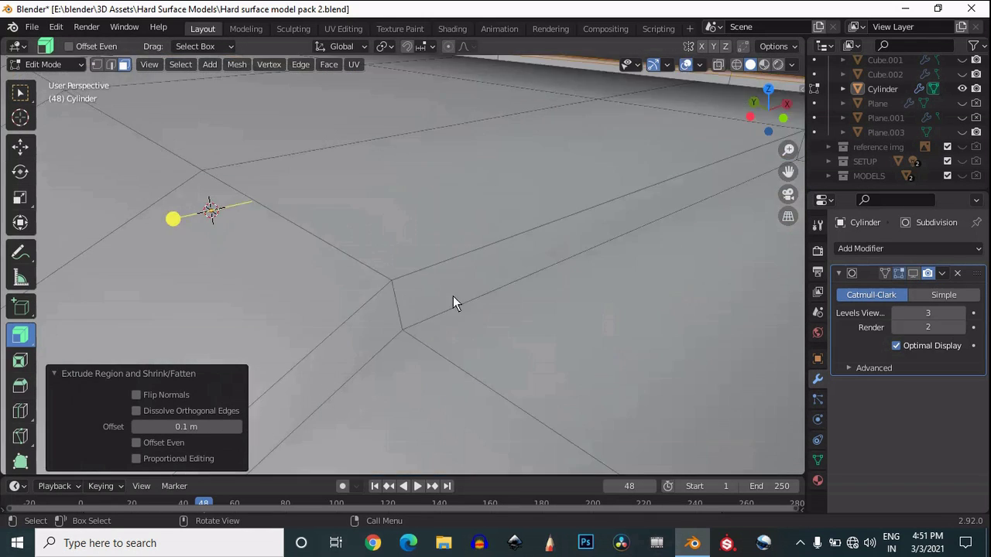
pyautogui.scroll(-1, 418, 293)
pyautogui.hotkey('ctrl', 'r')
pyautogui.click(435, 308)
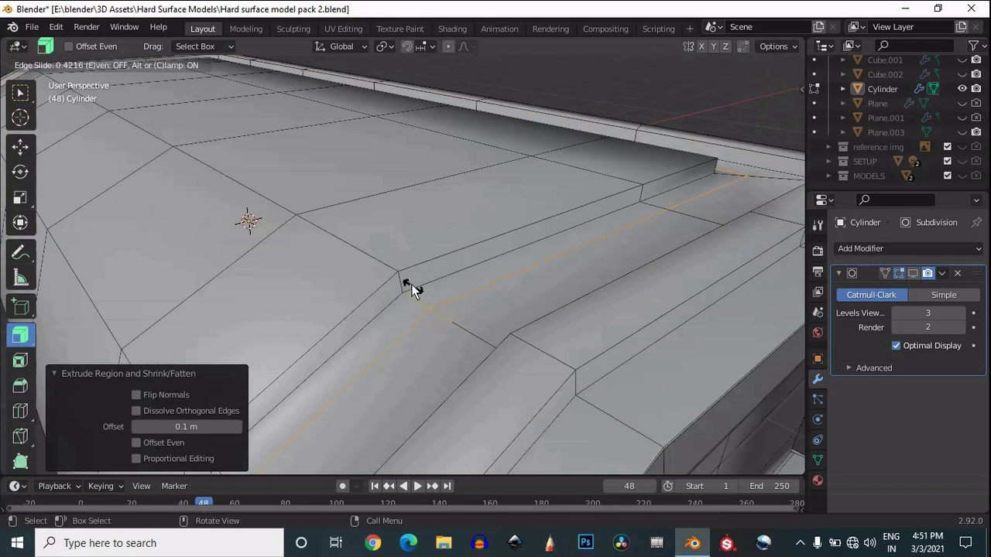
pyautogui.click(403, 278)
# Step: Set the groove loop cut's slide factor to 0.5
pyautogui.scroll(-6, 529, 258)
pyautogui.moveTo(766, 116); pyautogui.dragTo(46, 279)
pyautogui.scroll(2, 618, 230)
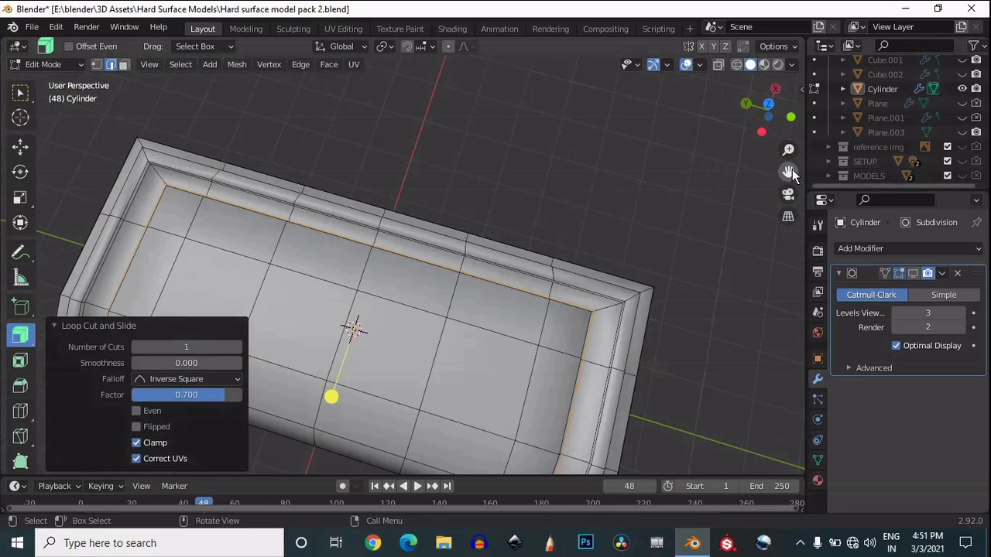
pyautogui.moveTo(788, 173); pyautogui.dragTo(649, 75)
pyautogui.scroll(3, 464, 322)
pyautogui.click(153, 393)
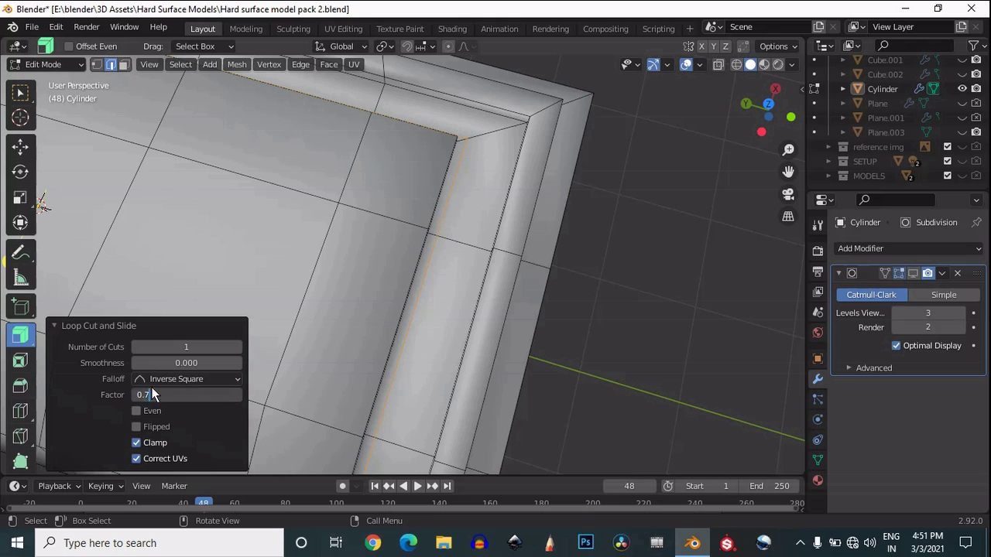
pyautogui.write('5')
pyautogui.press('Return')
# Step: Turn on the subdivided display and try a second groove loop cut near the raised panel with a 0.7 slide factor
pyautogui.click(686, 66)
pyautogui.click(686, 66)
pyautogui.click(913, 274)
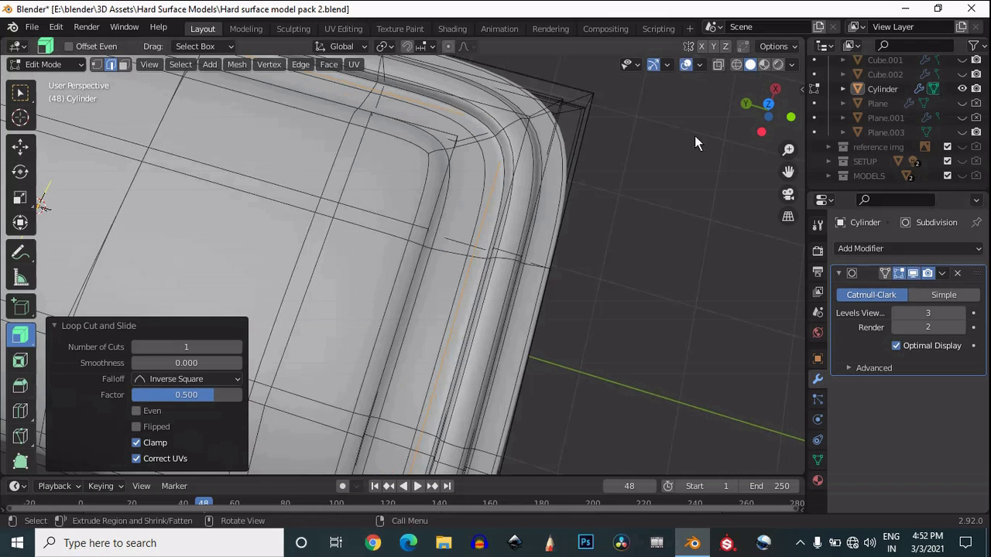
pyautogui.moveTo(752, 114); pyautogui.dragTo(734, 115)
pyautogui.hotkey('ctrl', 'r')
pyautogui.click(473, 183)
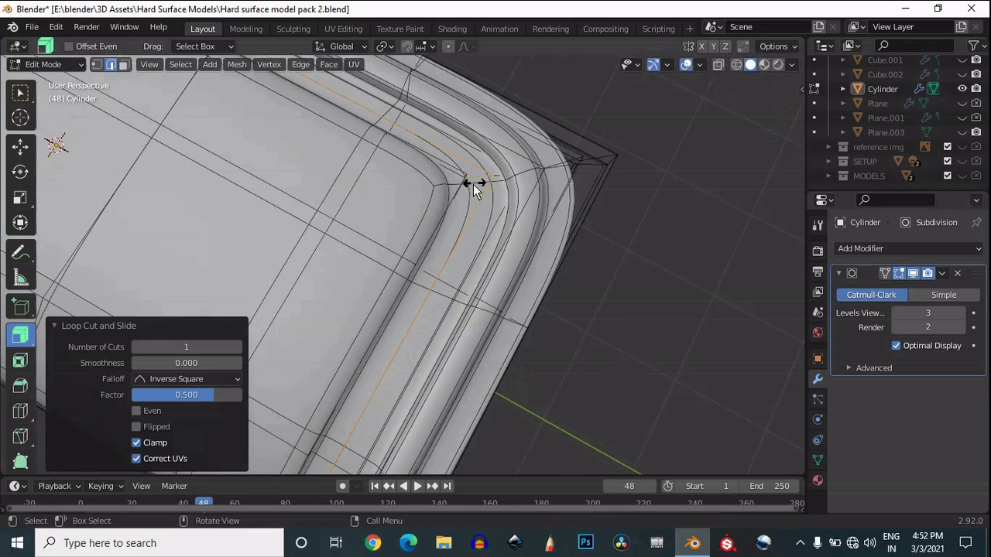
pyautogui.click(463, 189)
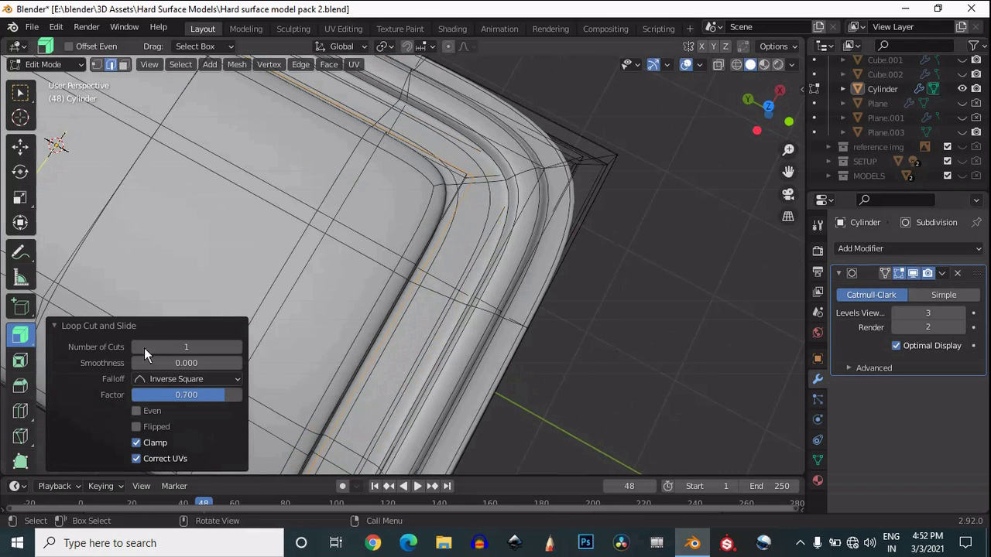
# Step: Undo both groove loop cuts, and try and undo another cut across the panel's corner
pyautogui.moveTo(755, 109); pyautogui.dragTo(747, 128)
pyautogui.hotkey('ctrl', '3')
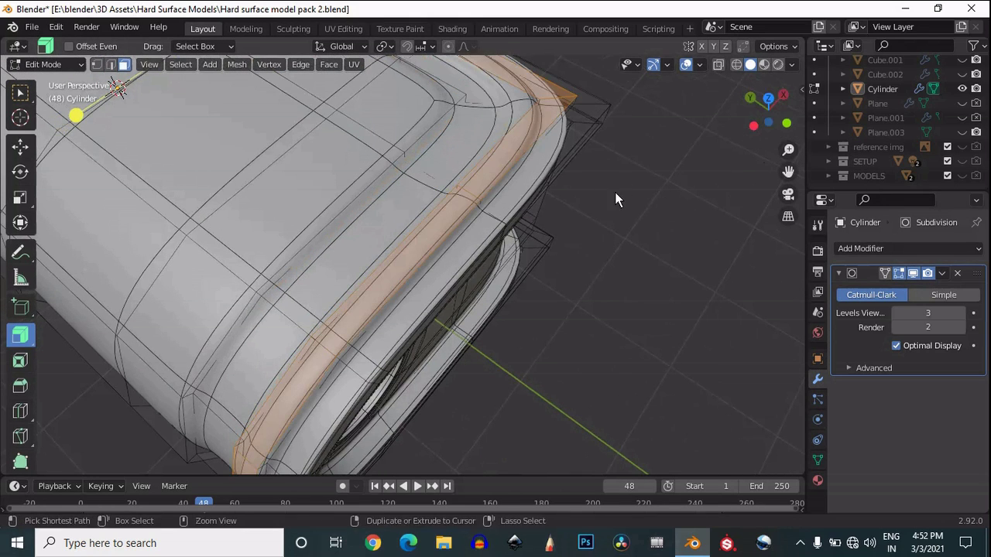
pyautogui.moveTo(791, 174); pyautogui.dragTo(883, 271)
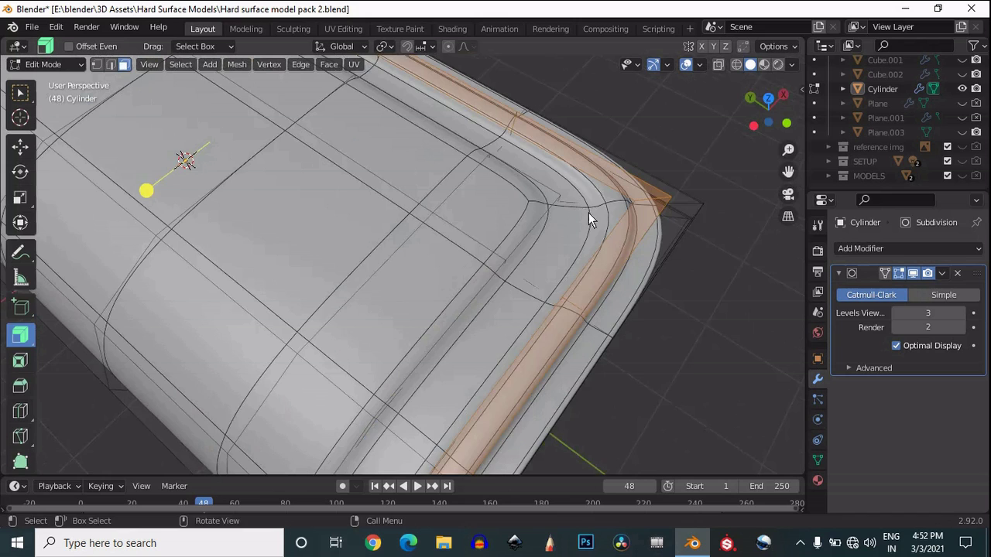
pyautogui.hotkey('ctrl', 'r')
pyautogui.click(609, 192)
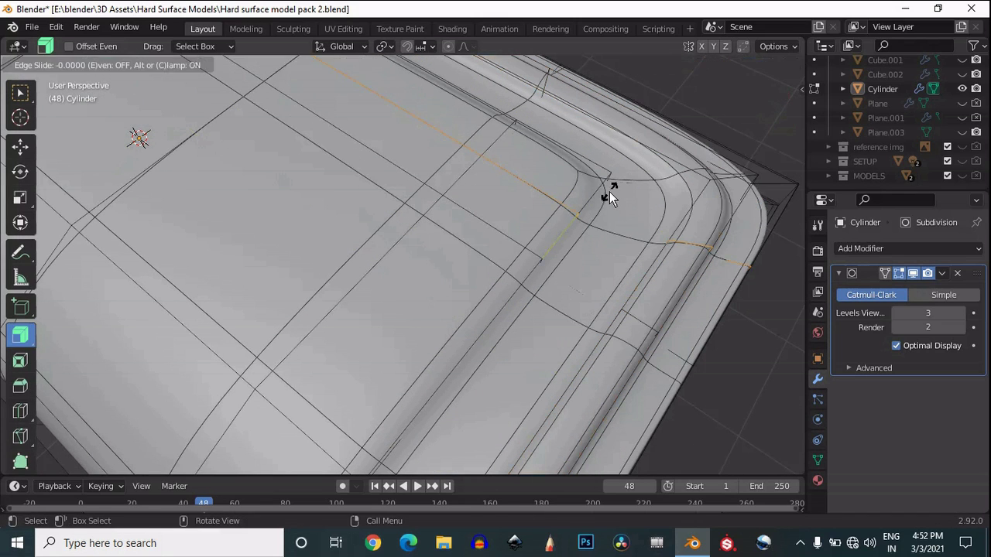
pyautogui.click(611, 192)
pyautogui.hotkey('ctrl', 'z')
# Step: Turn off the Subdivision modifier's viewport display and add two loop cuts along the groove with slide factors 0.7 and -0.5
pyautogui.click(913, 274)
pyautogui.hotkey('ctrl', 'r')
pyautogui.click(652, 191)
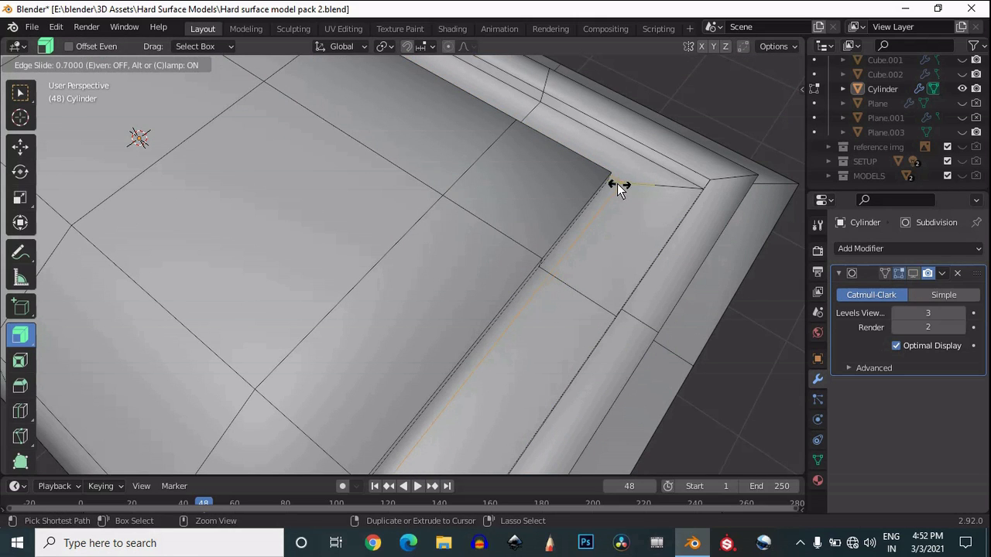
pyautogui.click(620, 187)
pyautogui.hotkey('ctrl', 'r')
pyautogui.click(641, 190)
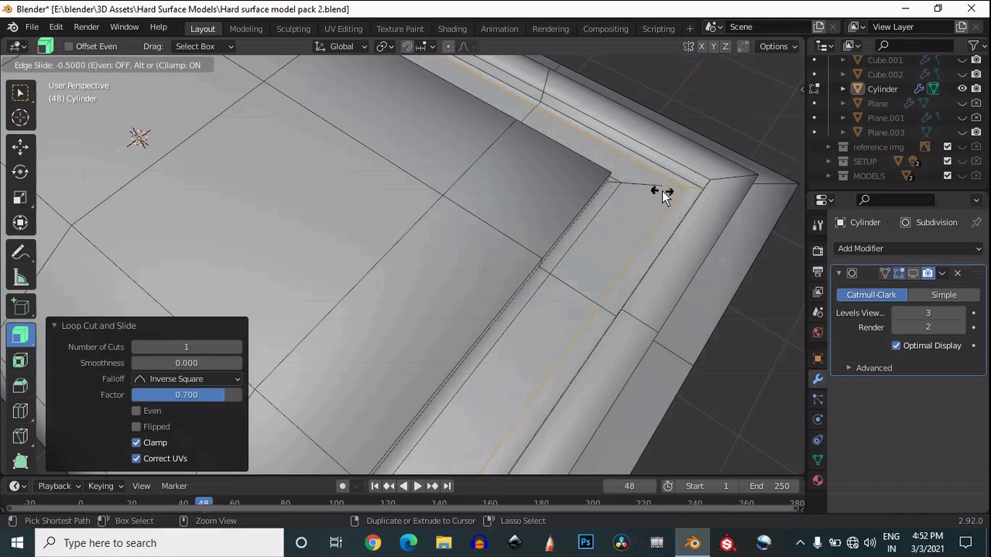
pyautogui.click(662, 190)
# Step: Add two loop cuts around the raised panel's side wall, near its upper and lower edges, with slide factors -0.7 and 0.7
pyautogui.moveTo(764, 131); pyautogui.dragTo(758, 68)
pyautogui.scroll(5, 626, 230)
pyautogui.hotkey('ctrl', 'r')
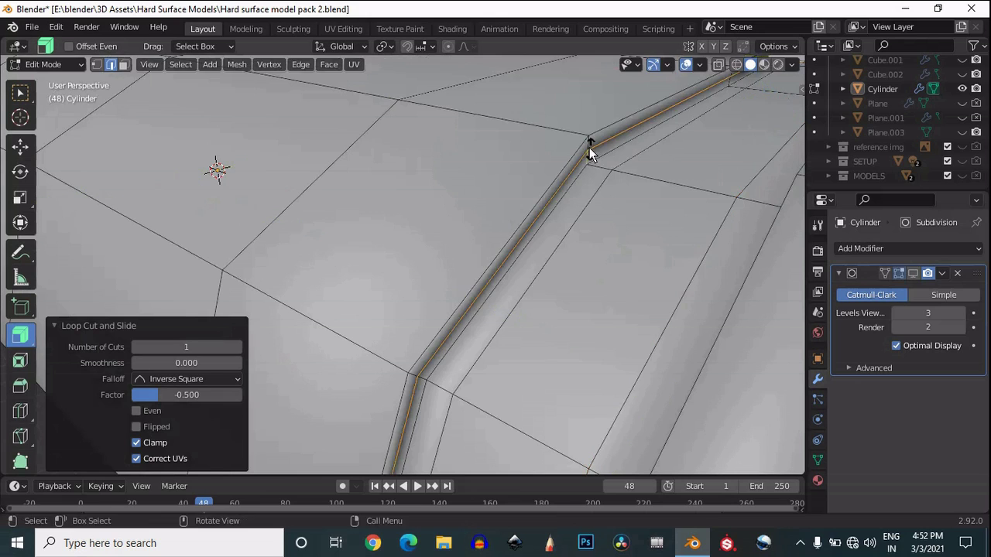
pyautogui.click(589, 147)
pyautogui.click(589, 141)
pyautogui.hotkey('ctrl', 'r')
pyautogui.click(590, 155)
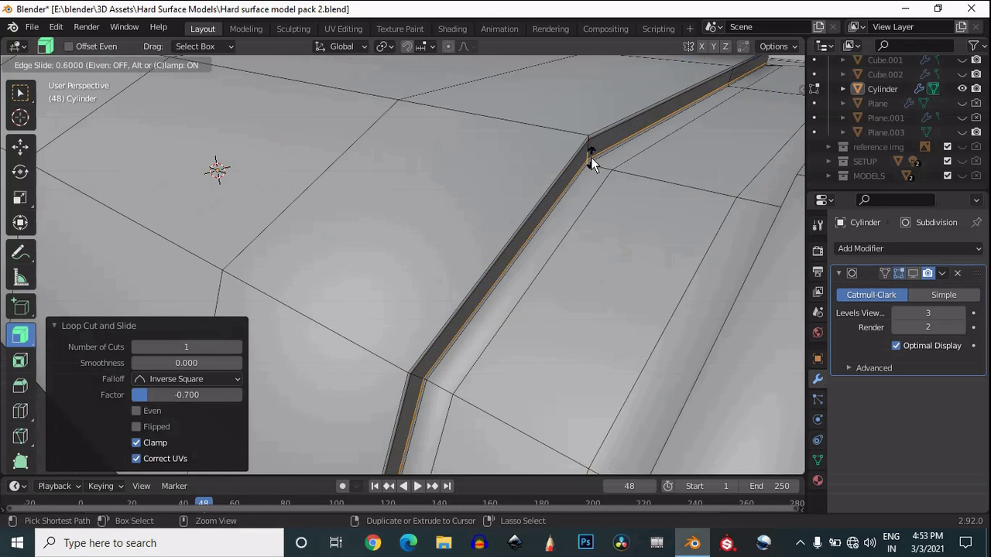
pyautogui.click(593, 159)
# Step: Add two loop cuts around the raised border's inner wall, one near each edge, with slide factors 0.7 and -0.7
pyautogui.moveTo(766, 106); pyautogui.dragTo(774, 160)
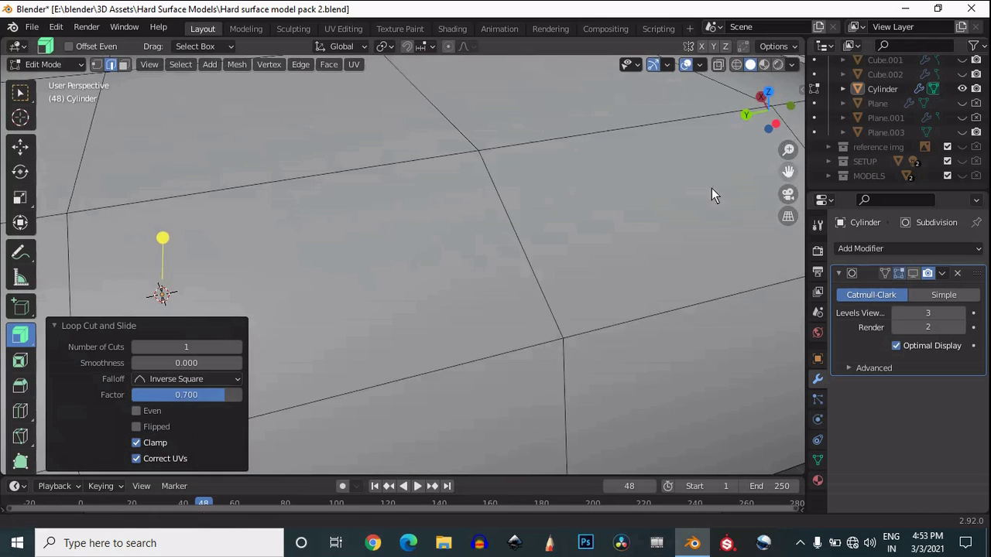
pyautogui.scroll(-8, 712, 188)
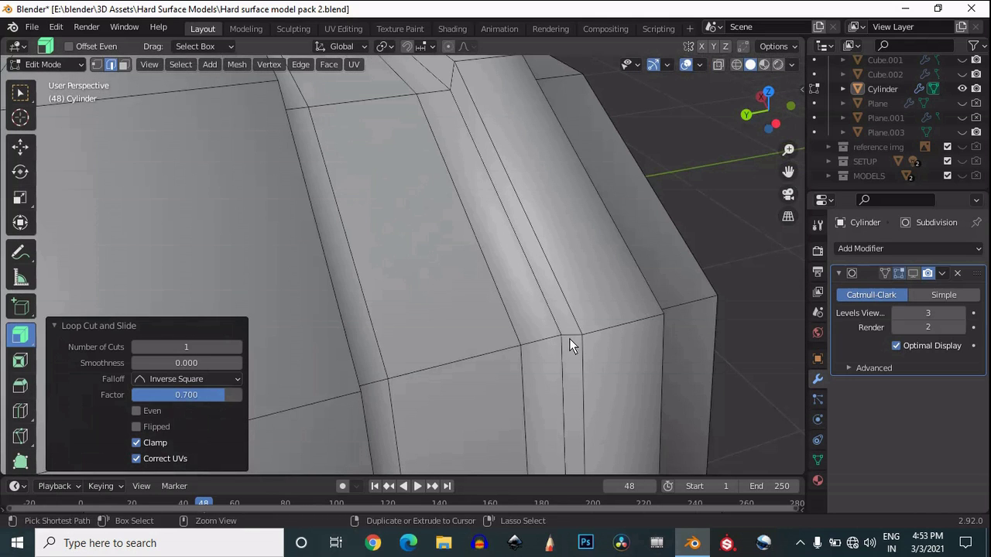
pyautogui.hotkey('ctrl', 'r')
pyautogui.click(567, 338)
pyautogui.click(560, 335)
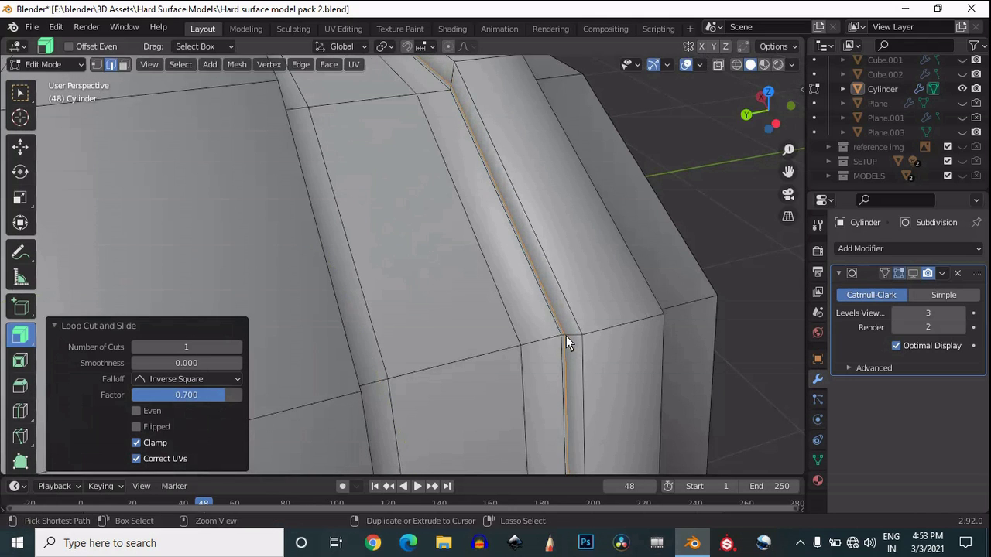
pyautogui.hotkey('ctrl', 'r')
pyautogui.click(568, 333)
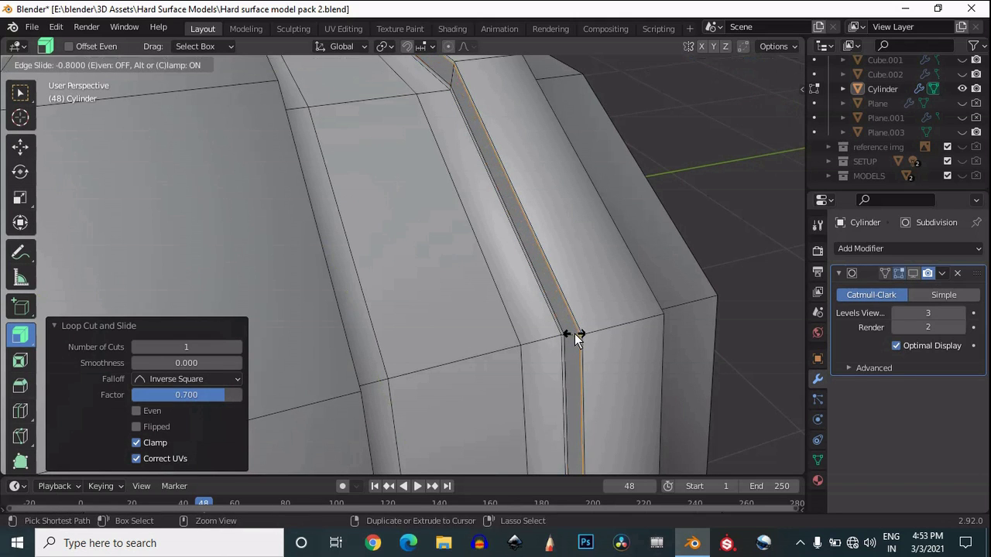
pyautogui.click(574, 334)
# Step: Preview the subdivided model without overlays to examine the smoothing around the groove and the raised border's corner
pyautogui.scroll(-6, 788, 175)
pyautogui.moveTo(788, 176); pyautogui.dragTo(967, 175)
pyautogui.moveTo(776, 118); pyautogui.dragTo(691, 61)
pyautogui.click(686, 64)
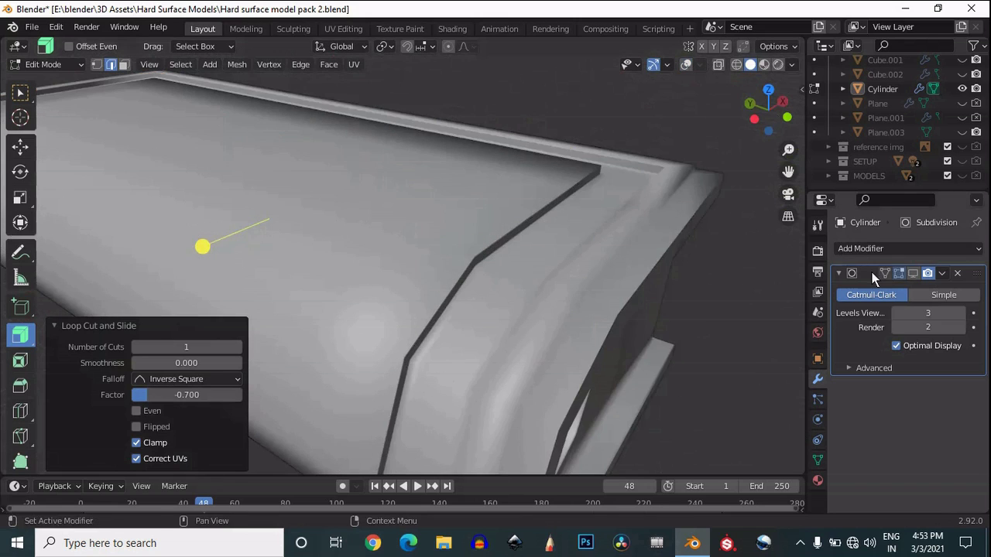
pyautogui.click(914, 275)
pyautogui.moveTo(769, 120); pyautogui.dragTo(727, 141)
pyautogui.scroll(-8, 727, 141)
pyautogui.moveTo(727, 139); pyautogui.dragTo(489, 252, button='middle')
pyautogui.scroll(8, 489, 251)
pyautogui.moveTo(763, 119); pyautogui.dragTo(727, 117)
pyautogui.click(685, 65)
pyautogui.click(913, 274)
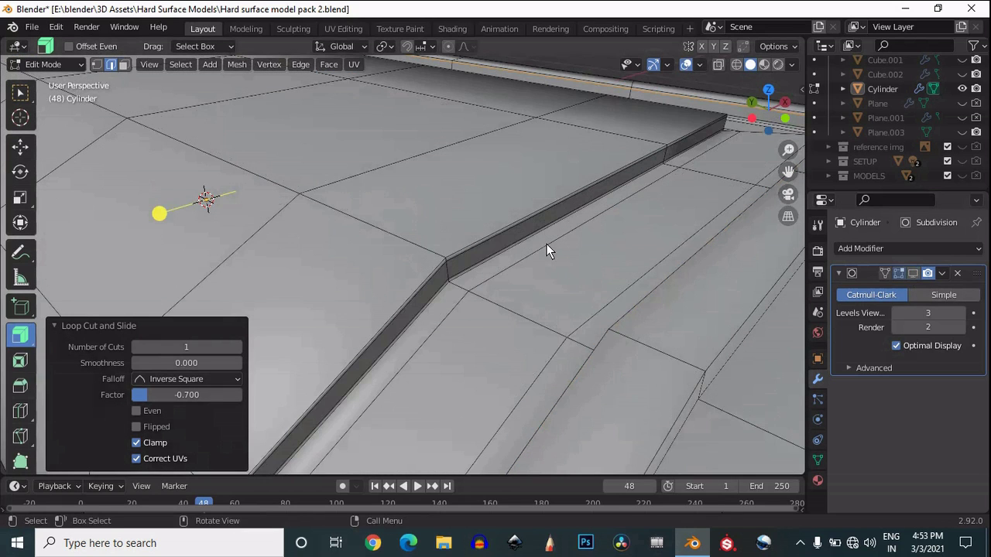
# Step: Dissolve the two supporting edge loops that run along the strip outside the raised panel's groove
pyautogui.press('space')
pyautogui.press('space')
pyautogui.keyDown('alt'); pyautogui.click(559, 246); pyautogui.keyUp('alt')
pyautogui.hotkey('ctrl', 'x')
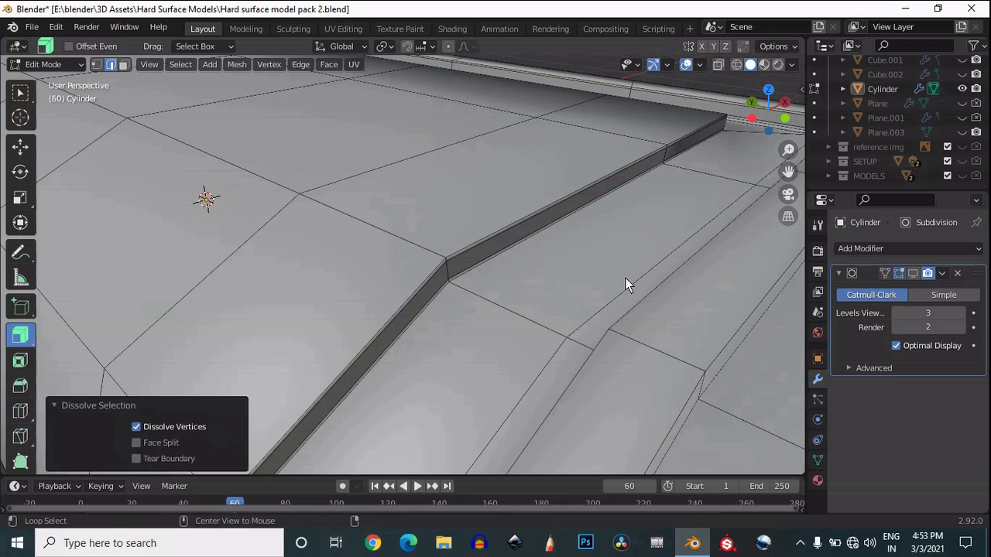
pyautogui.keyDown('alt'); pyautogui.click(626, 278); pyautogui.keyUp('alt')
pyautogui.hotkey('ctrl', 'x')
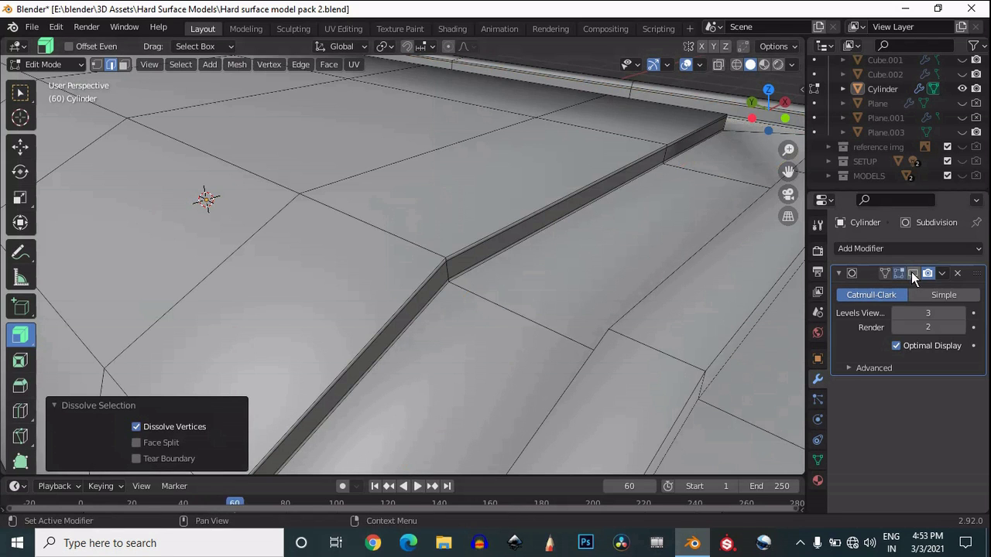
# Step: Check the smoothed border, and dissolve the supporting edge loop along the foot of the raised panel's side wall
pyautogui.click(911, 272)
pyautogui.scroll(-5, 623, 213)
pyautogui.click(685, 65)
pyautogui.moveTo(773, 145); pyautogui.dragTo(680, 116, button='middle')
pyautogui.moveTo(680, 116); pyautogui.dragTo(797, 77)
pyautogui.scroll(3, 552, 184)
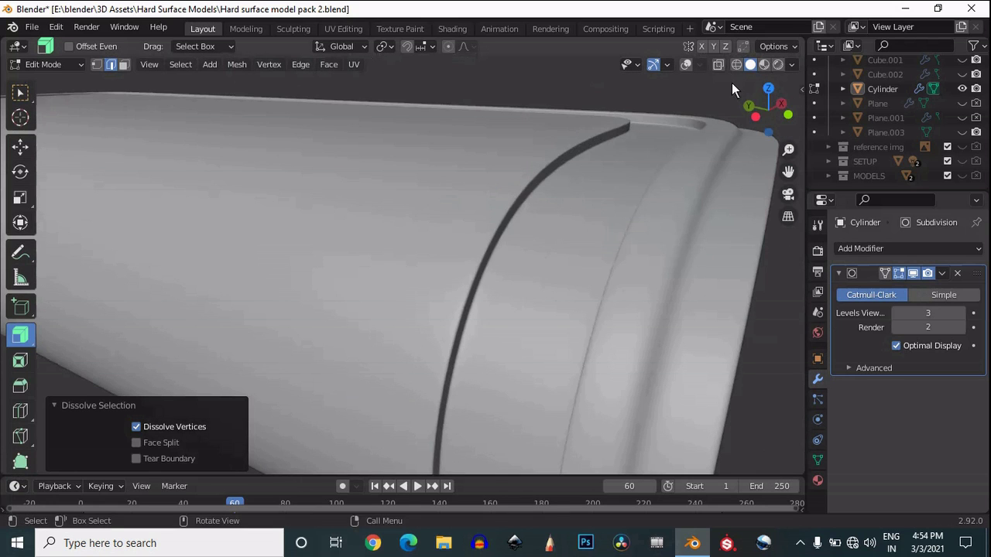
pyautogui.click(686, 64)
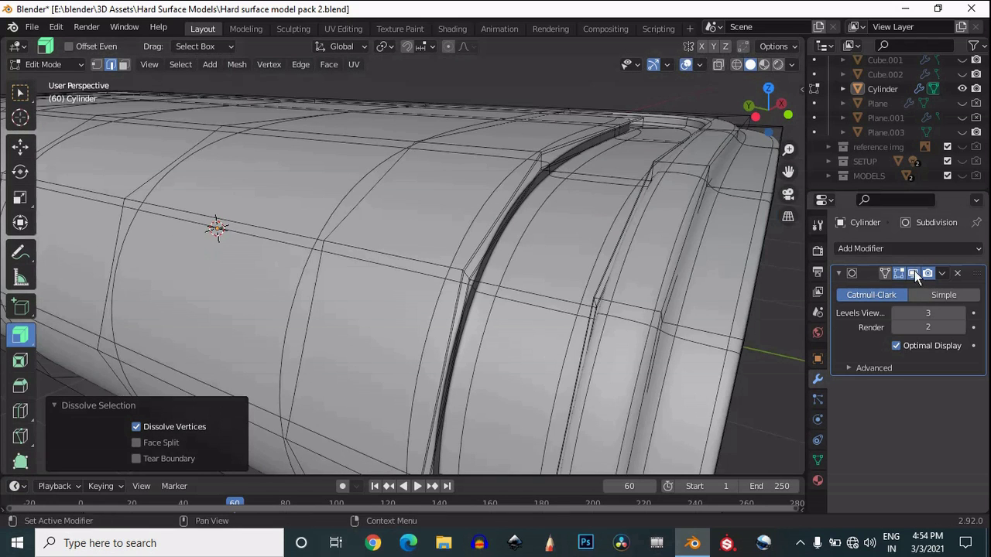
pyautogui.click(912, 273)
pyautogui.scroll(2, 596, 168)
pyautogui.keyDown('alt'); pyautogui.click(577, 181); pyautogui.keyUp('alt')
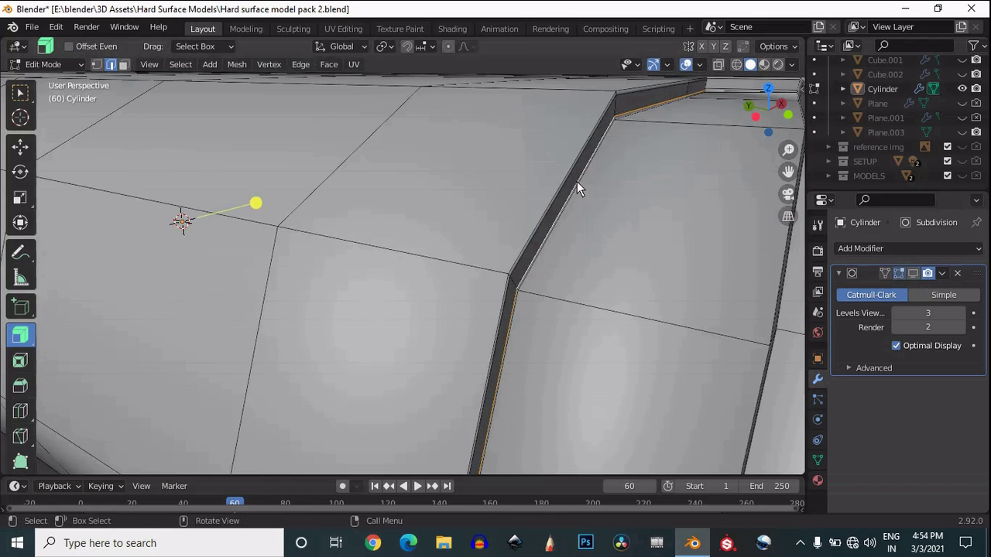
pyautogui.hotkey('ctrl', 'x')
# Step: Examine the subdivided block without overlays from several sides, especially the panel's groove and rounded corners
pyautogui.click(913, 273)
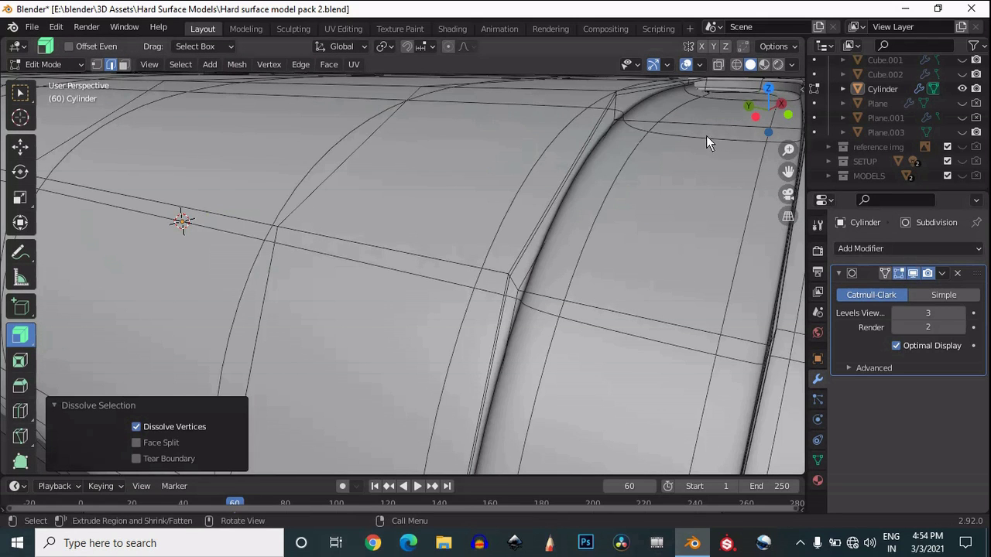
pyautogui.scroll(-3, 752, 108)
pyautogui.moveTo(751, 108)
pyautogui.mouseDown(button='middle')
pyautogui.moveTo(774, 147)
pyautogui.moveTo(755, 127)
pyautogui.mouseUp(button='middle')
pyautogui.click(686, 65)
pyautogui.moveTo(771, 121); pyautogui.dragTo(750, 84)
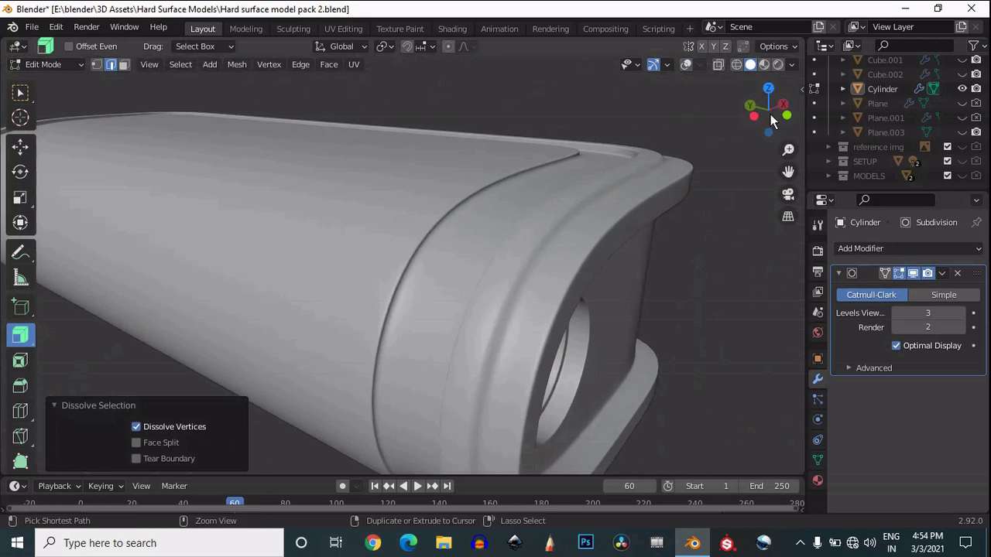
pyautogui.scroll(2, 566, 204)
pyautogui.moveTo(566, 205); pyautogui.dragTo(797, 195, button='middle')
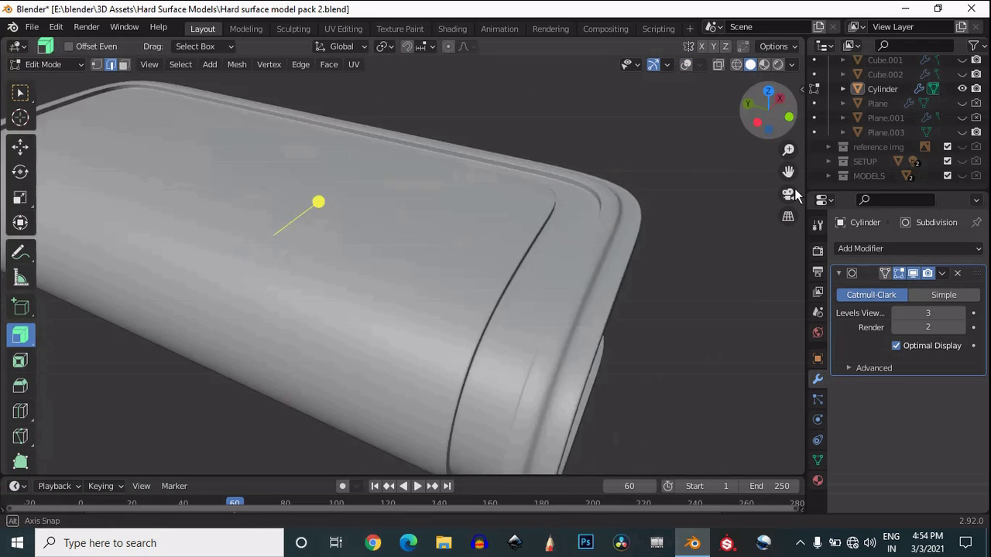
pyautogui.moveTo(796, 190); pyautogui.dragTo(798, 153)
pyautogui.scroll(-4, 776, 127)
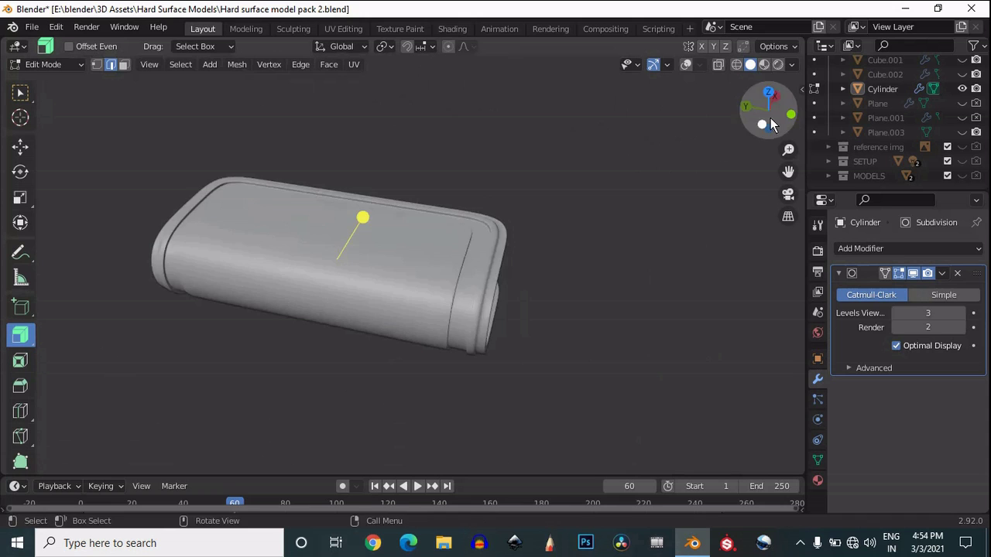
pyautogui.moveTo(771, 120); pyautogui.dragTo(512, 67)
pyautogui.moveTo(512, 66); pyautogui.dragTo(790, 176, button='middle')
pyautogui.moveTo(790, 175); pyautogui.dragTo(857, 211)
pyautogui.scroll(1, 741, 131)
# Step: Turn off the Subdivision modifier's viewport display and select the raised panel's central faces, excluding the outermost row on each edge
pyautogui.click(686, 66)
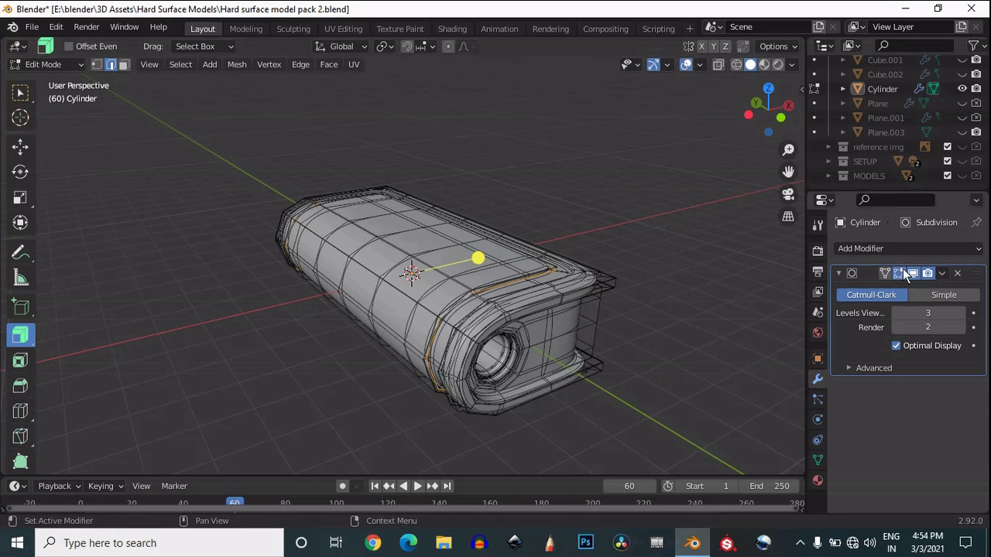
pyautogui.click(771, 90)
pyautogui.scroll(-2, 438, 170)
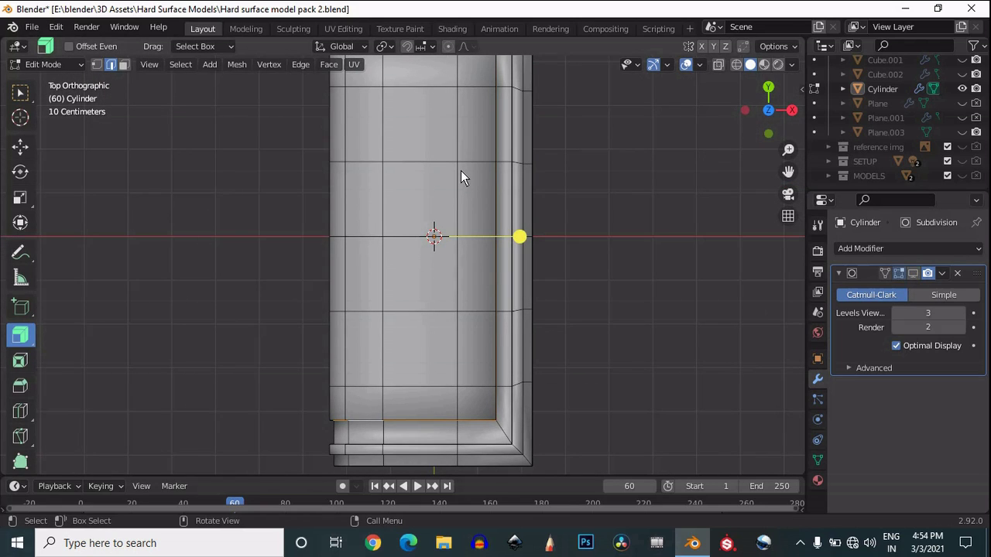
pyautogui.click(913, 273)
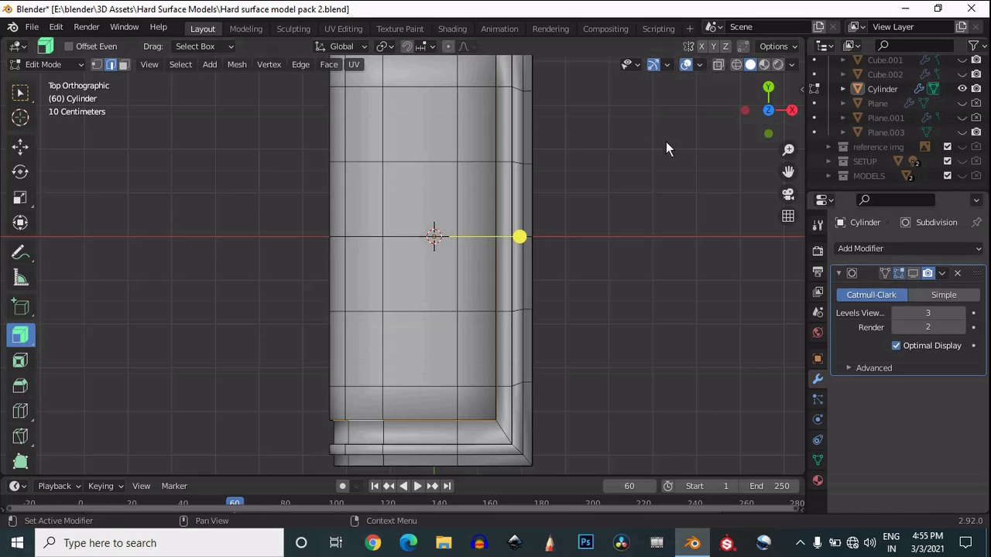
pyautogui.scroll(-2, 431, 219)
pyautogui.press('w')
pyautogui.moveTo(415, 160); pyautogui.dragTo(316, 334)
pyautogui.moveTo(443, 141); pyautogui.dragTo(286, 350)
pyautogui.click(771, 107)
pyautogui.moveTo(367, 199); pyautogui.dragTo(237, 328)
pyautogui.moveTo(759, 101); pyautogui.dragTo(739, 71)
pyautogui.moveTo(788, 177); pyautogui.dragTo(794, 130)
# Step: Try insetting the selected faces by about 0.32 m with and without the Boundary option, and undo the inset
pyautogui.press('i')
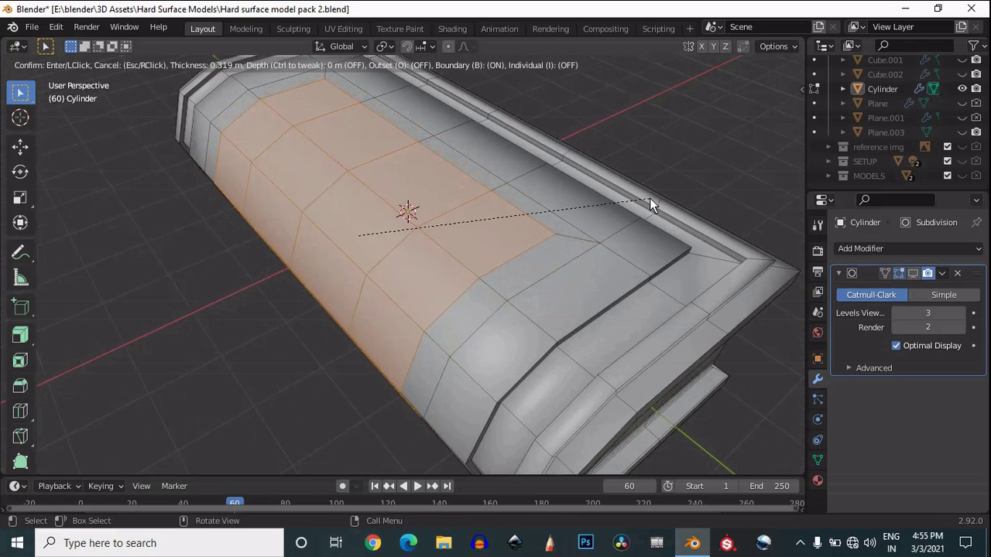
pyautogui.press('b')
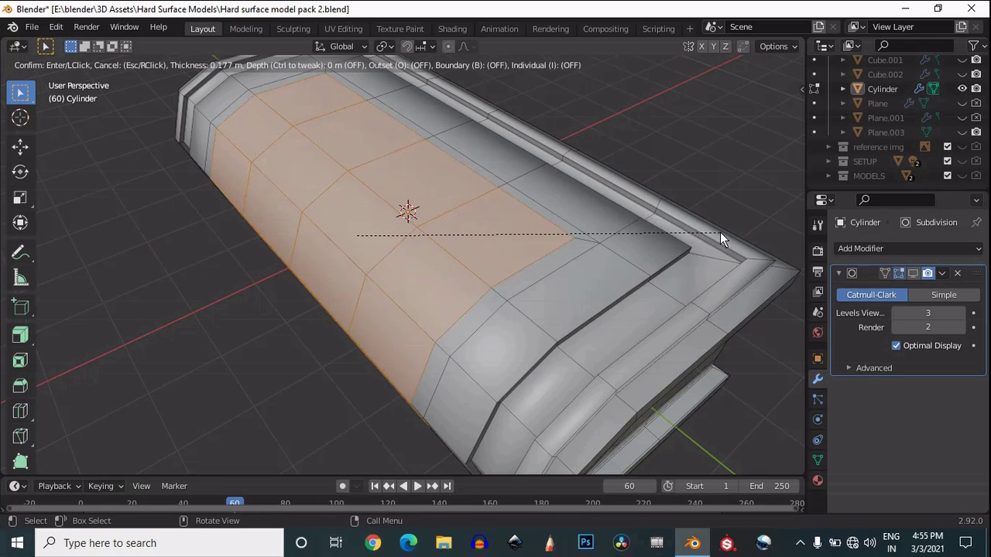
pyautogui.click(716, 233)
pyautogui.press('i')
pyautogui.click(705, 213)
pyautogui.moveTo(762, 128); pyautogui.dragTo(679, 165)
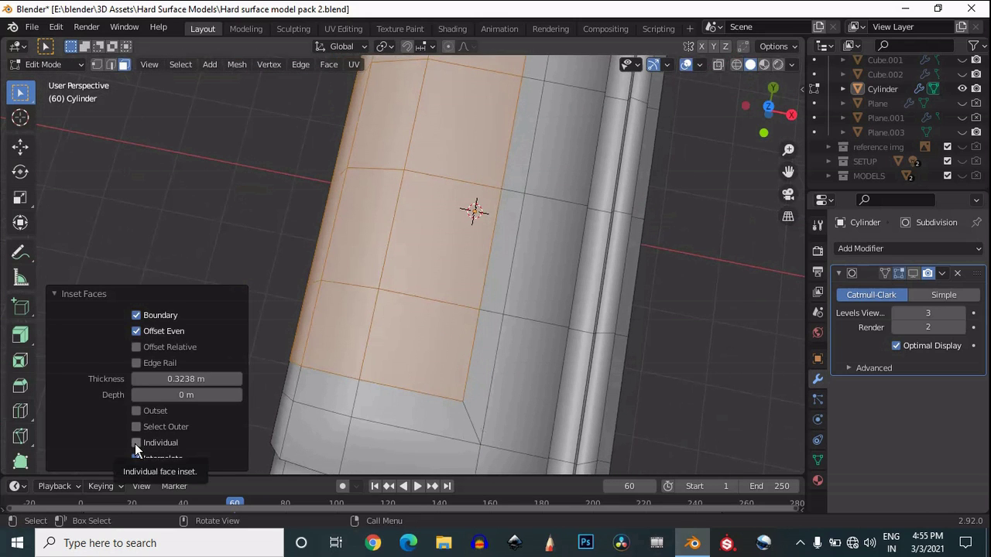
pyautogui.click(137, 315)
pyautogui.hotkey('ctrl', 'z')
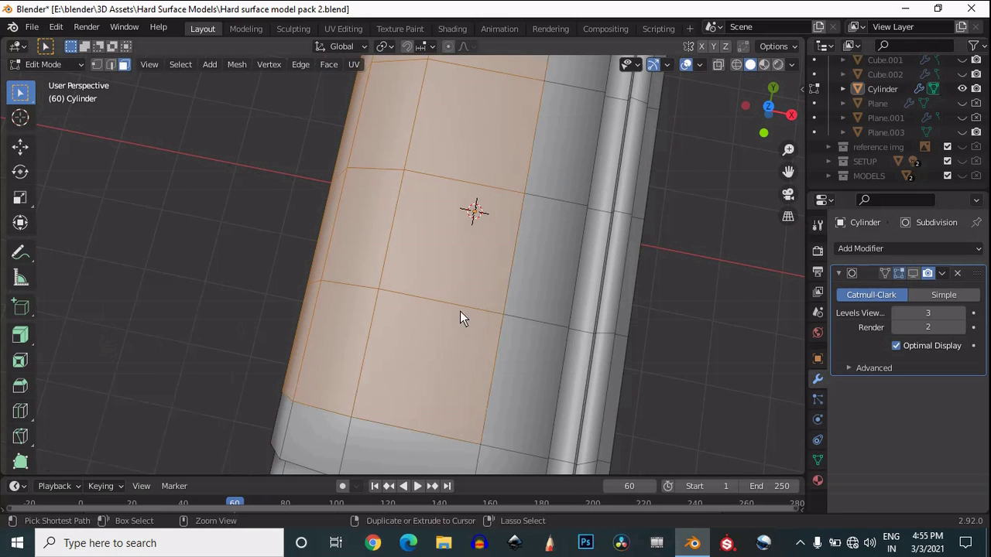
pyautogui.press('i')
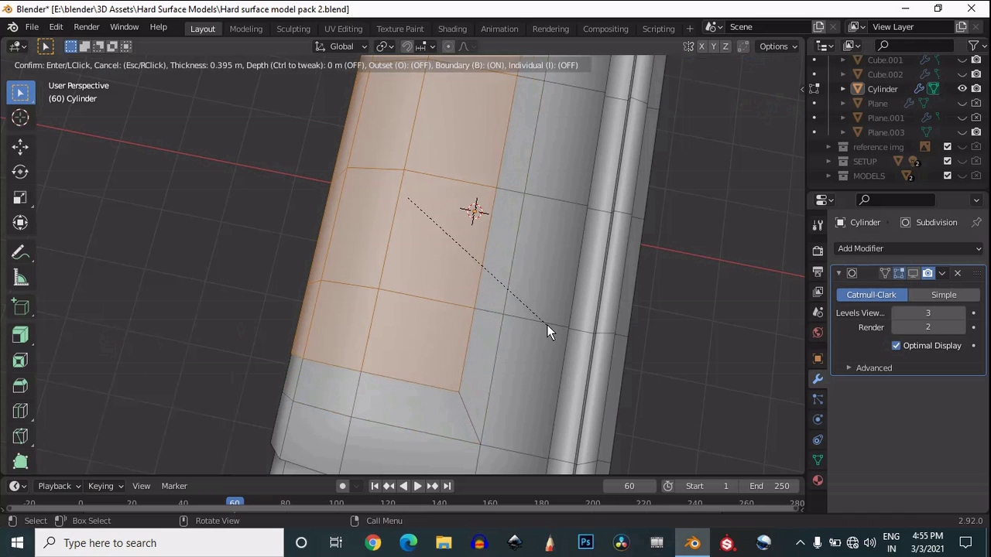
pyautogui.press('Escape')
# Step: Inset the selected panel faces by 0.3909 m with Boundary and Offset Even enabled and the other offset options off
pyautogui.press('i')
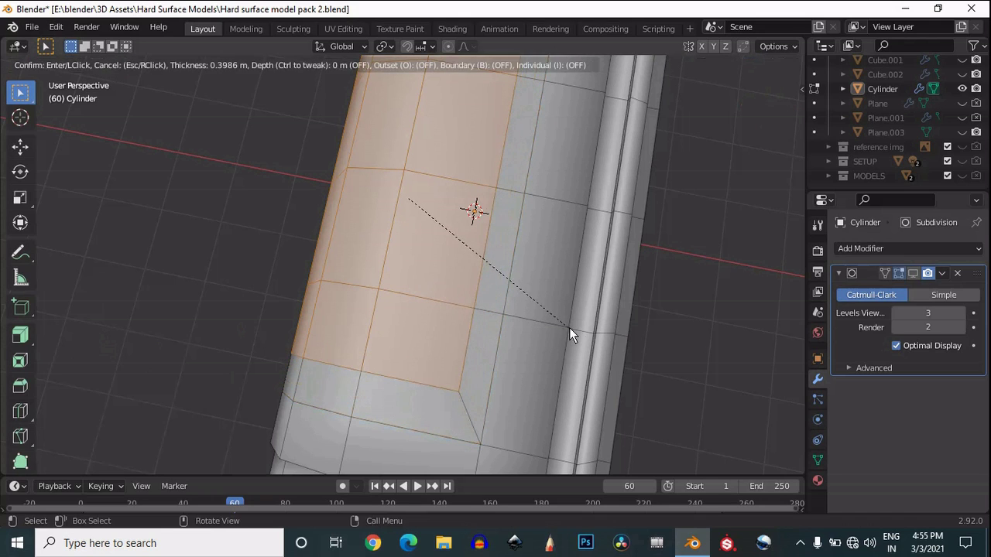
pyautogui.click(569, 328)
pyautogui.click(135, 347)
pyautogui.click(136, 346)
pyautogui.click(136, 411)
pyautogui.click(137, 411)
pyautogui.click(138, 427)
pyautogui.click(137, 428)
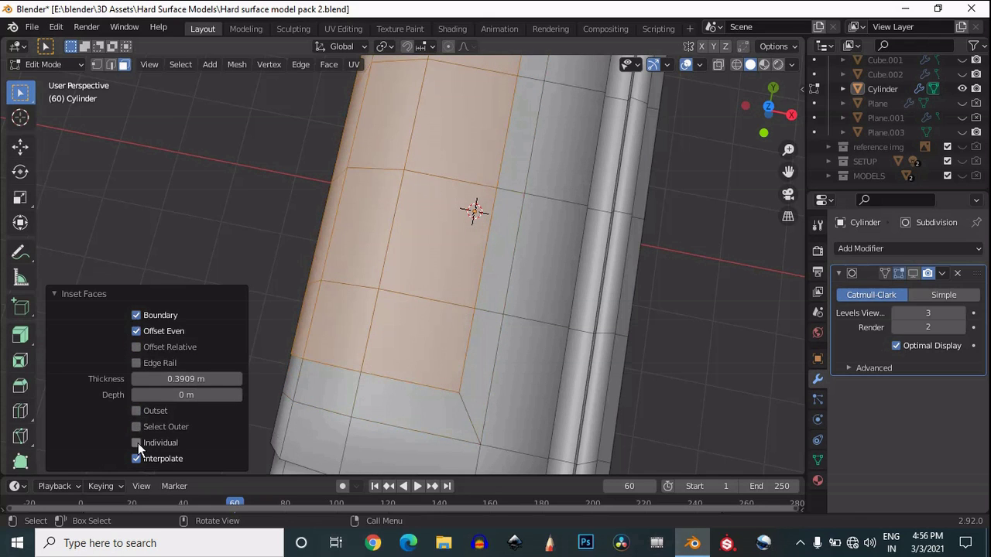
# Step: Scale the inset faces by 1.1 along the Y axis in the top view
pyautogui.click(769, 108)
pyautogui.scroll(-4, 599, 201)
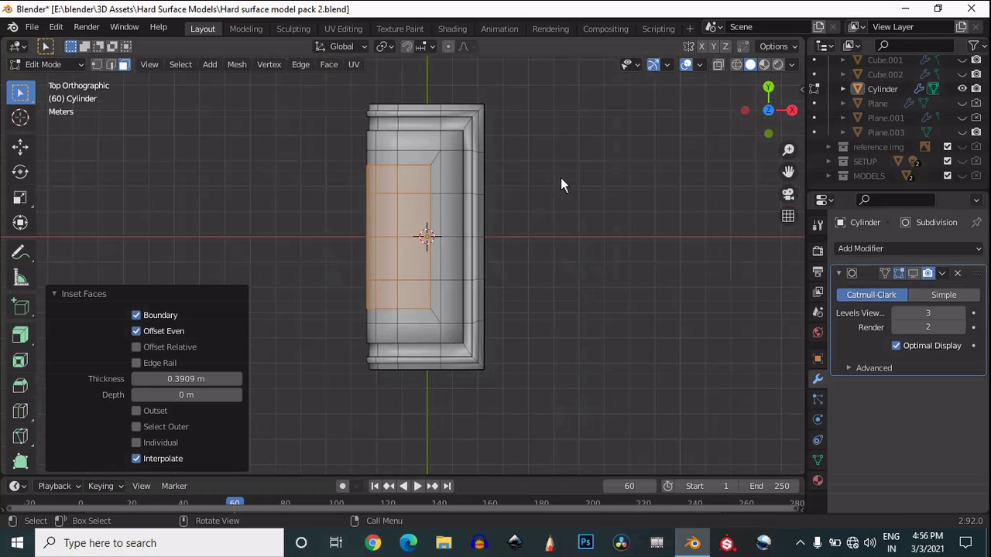
pyautogui.click(20, 196)
pyautogui.moveTo(395, 176); pyautogui.dragTo(399, 177)
pyautogui.scroll(1, 453, 144)
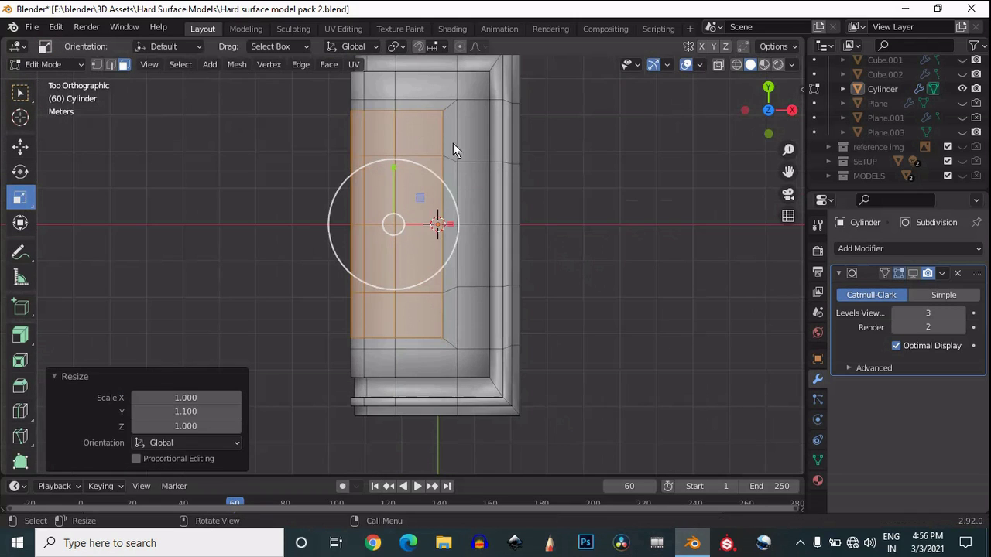
# Step: Extrude the face loop surrounding the inset area inward along its normals with an offset of -0.015 m
pyautogui.press('super')
pyautogui.click(580, 107)
pyautogui.keyDown('alt'); pyautogui.click(455, 109); pyautogui.keyUp('alt')
pyautogui.press('3')
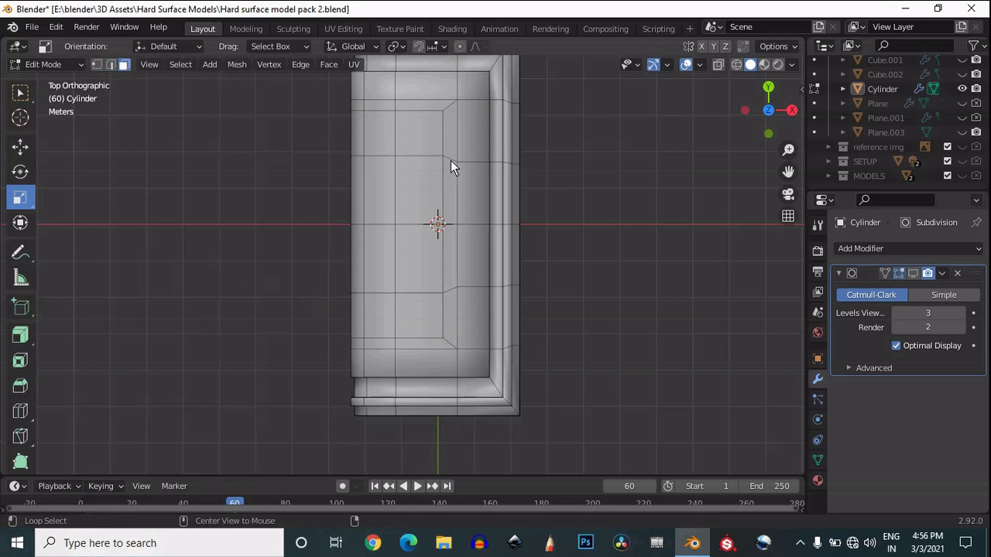
pyautogui.keyDown('alt'); pyautogui.click(451, 160); pyautogui.keyUp('alt')
pyautogui.scroll(3, 591, 210)
pyautogui.moveTo(781, 121); pyautogui.dragTo(631, 170)
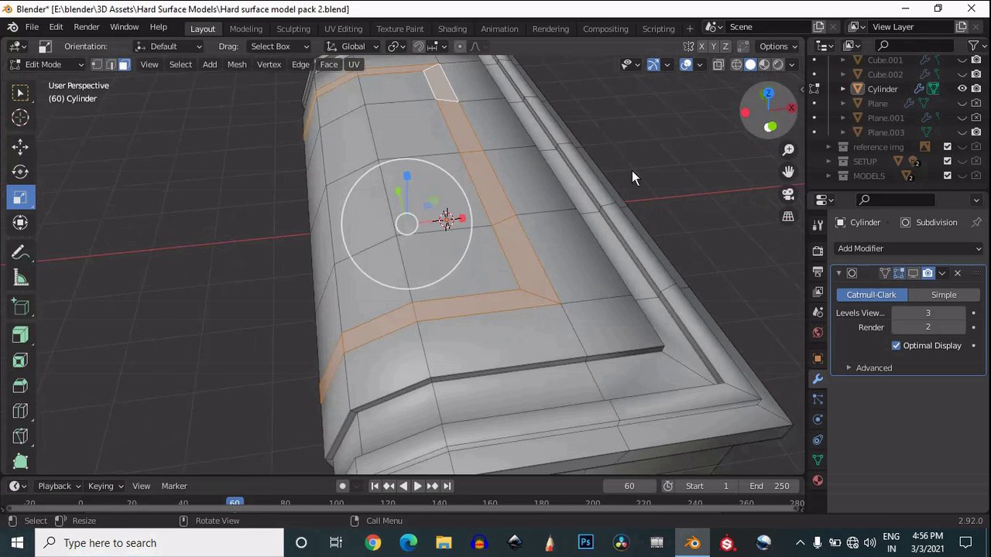
pyautogui.click(23, 338)
pyautogui.moveTo(328, 231); pyautogui.dragTo(321, 230)
pyautogui.click(192, 430)
pyautogui.moveTo(191, 425); pyautogui.dragTo(160, 409)
pyautogui.click(163, 414)
pyautogui.click(201, 425)
pyautogui.press('Return')
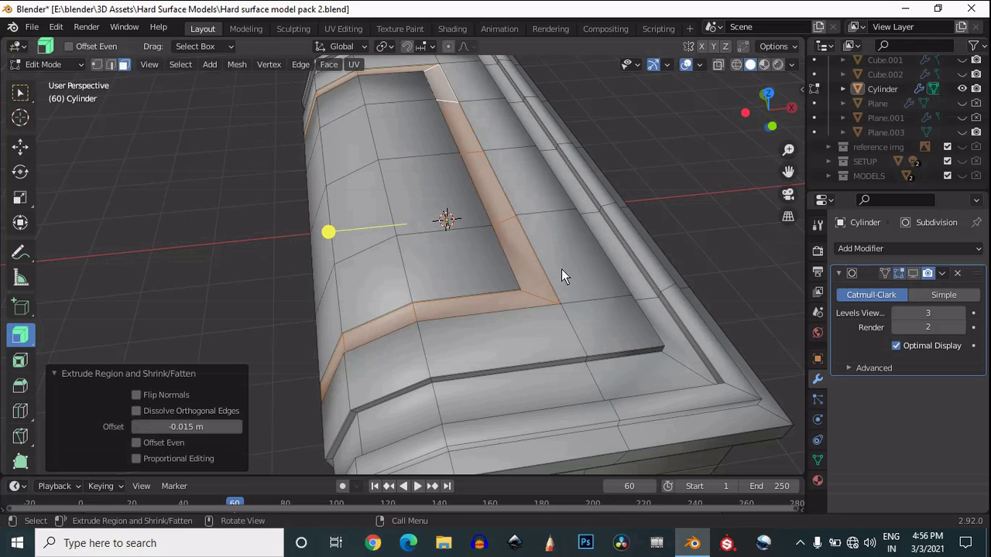
# Step: Show the subdivision in the viewport, hide the overlays and set the face loop's extrusion offset to -0.07 m
pyautogui.click(914, 272)
pyautogui.click(685, 64)
pyautogui.moveTo(763, 133); pyautogui.dragTo(741, 137)
pyautogui.click(186, 425)
pyautogui.moveTo(185, 425); pyautogui.dragTo(153, 413)
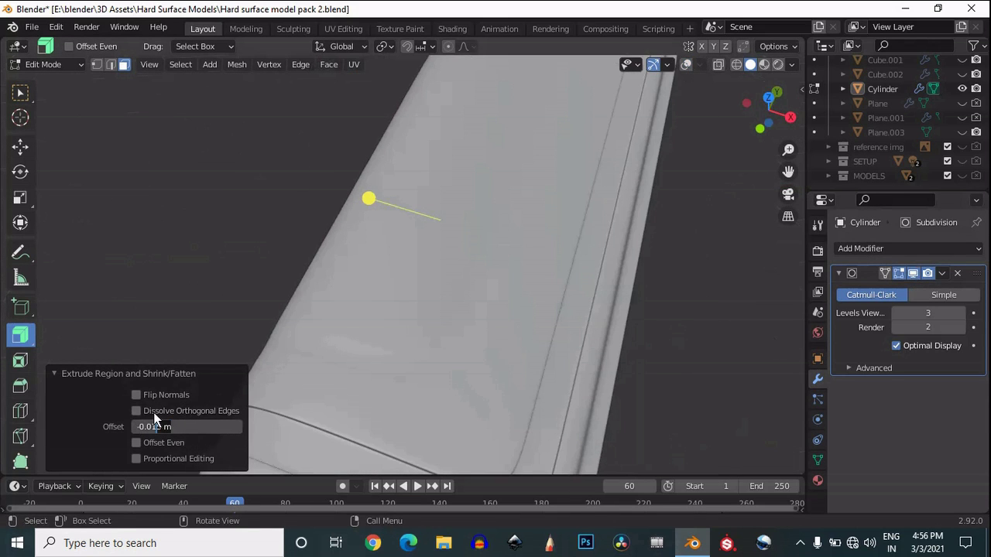
pyautogui.write('5')
pyautogui.press('Return')
pyautogui.click(204, 428)
pyautogui.moveTo(194, 428); pyautogui.dragTo(152, 423)
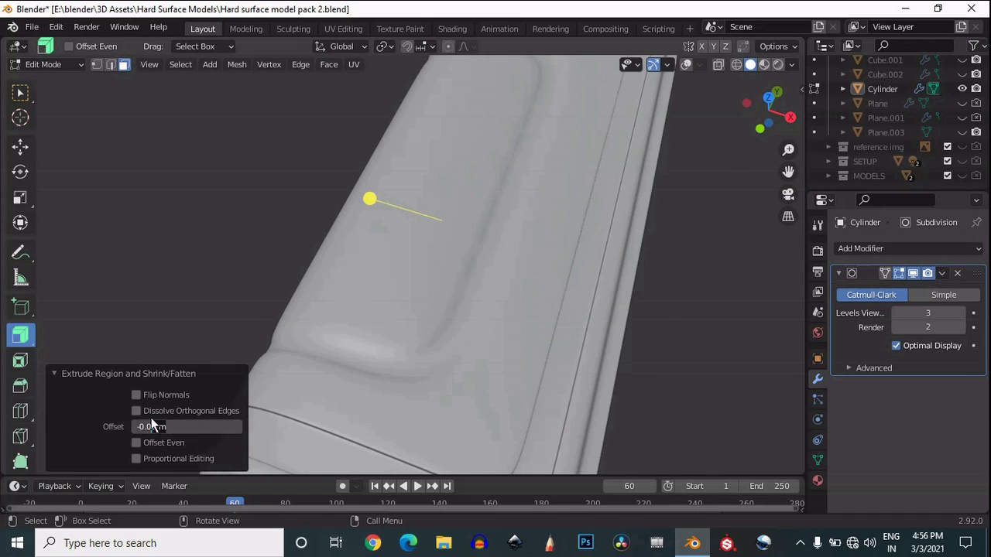
pyautogui.press('Return')
pyautogui.moveTo(764, 111); pyautogui.dragTo(672, 197)
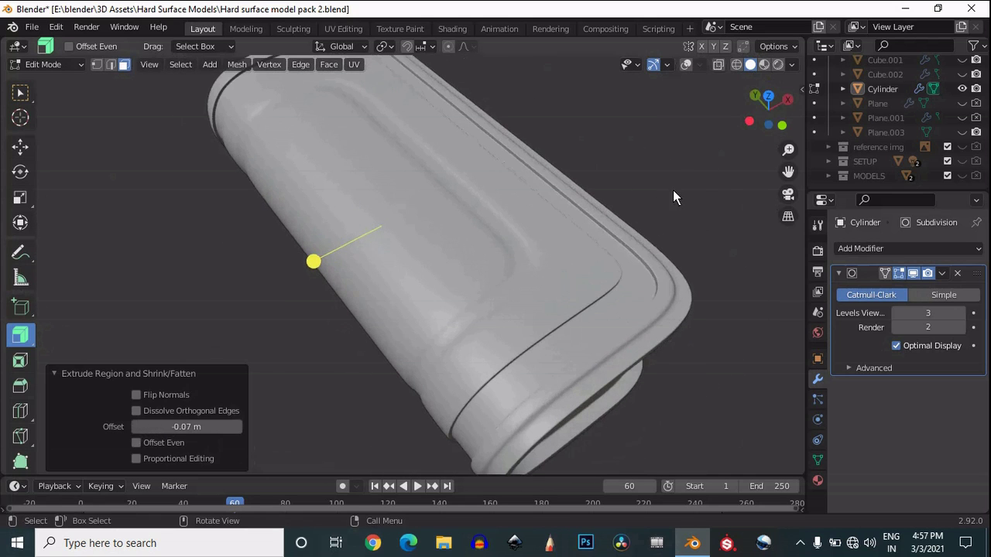
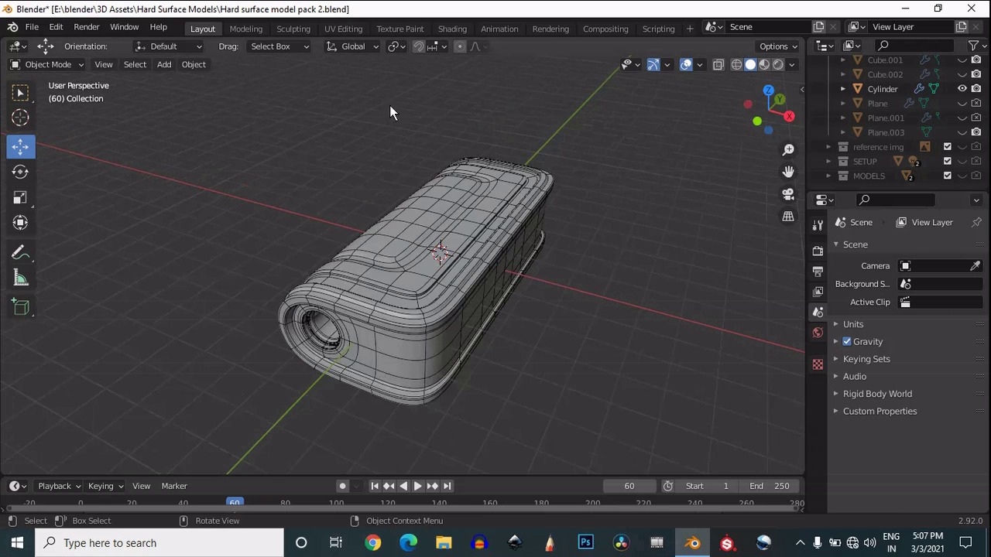
# Step: Add a countersunk Allen bolt mesh at the 3D cursor and turn off the wireframe overlay
pyautogui.hotkey('shift', 'a')
pyautogui.moveTo(412, 143)
pyautogui.click(476, 301)
pyautogui.scroll(-3, 476, 300)
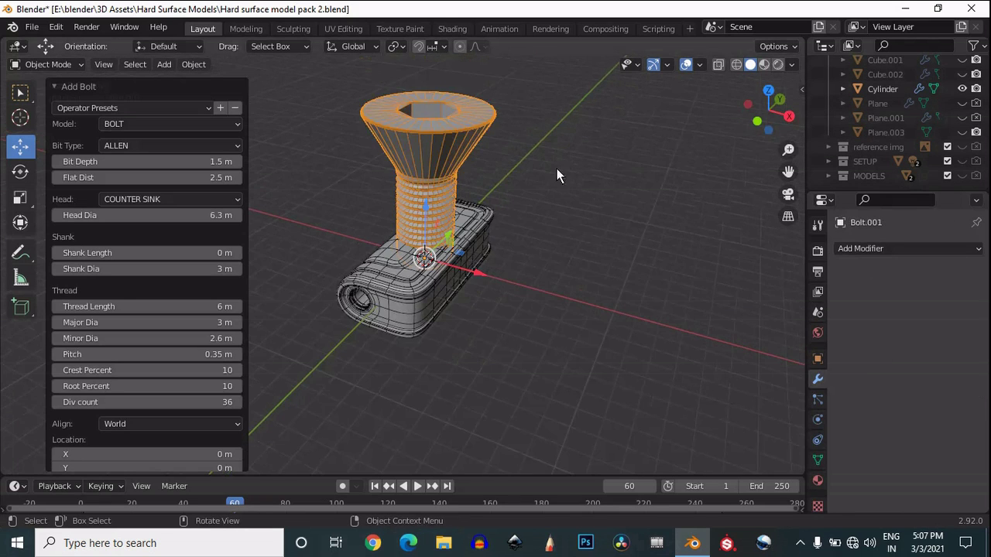
pyautogui.moveTo(766, 114); pyautogui.dragTo(765, 148)
pyautogui.click(702, 65)
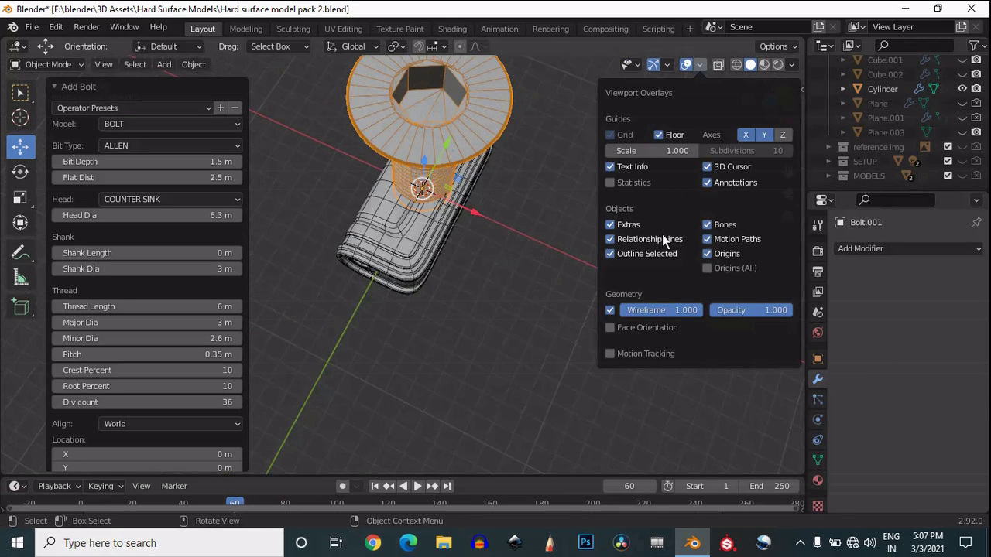
pyautogui.click(610, 312)
# Step: Scale the new countersunk bolt down to 0.2 in the top view
pyautogui.click(763, 110)
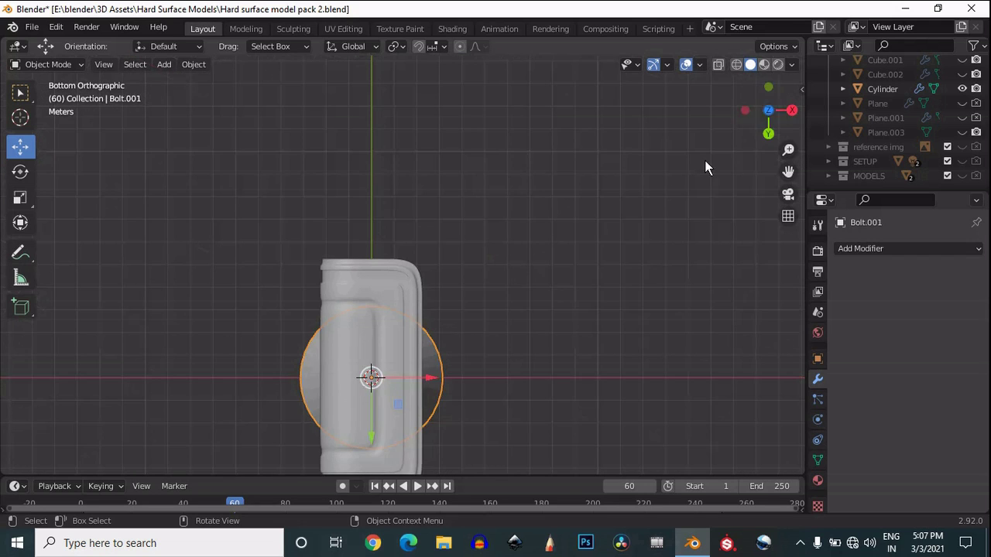
pyautogui.click(767, 106)
pyautogui.press('s')
pyautogui.click(428, 194)
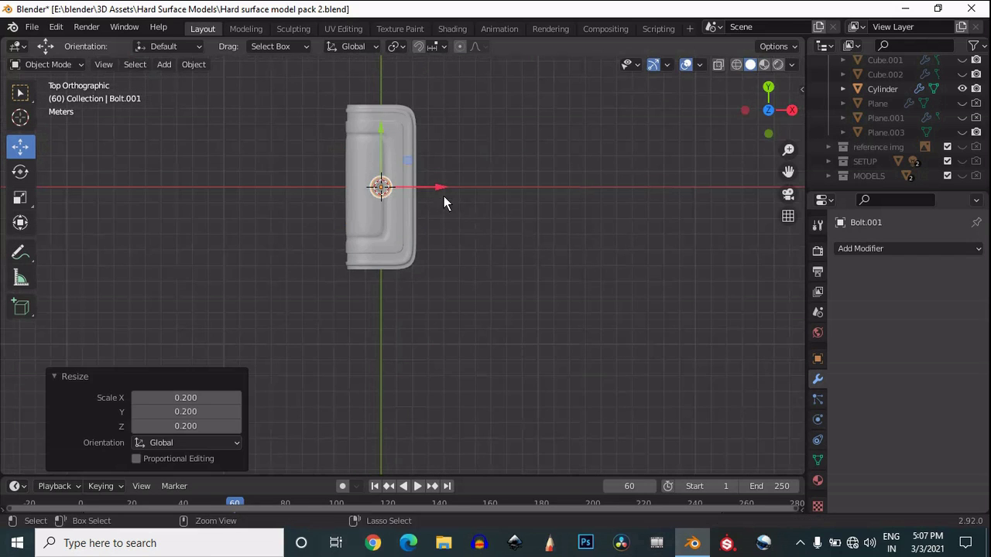
# Step: Move the bolt along X onto the raised panel's flat border and -3.6 m along Y to its near corner
pyautogui.moveTo(788, 172); pyautogui.dragTo(817, 195)
pyautogui.scroll(6, 557, 199)
pyautogui.moveTo(494, 118); pyautogui.dragTo(505, 119)
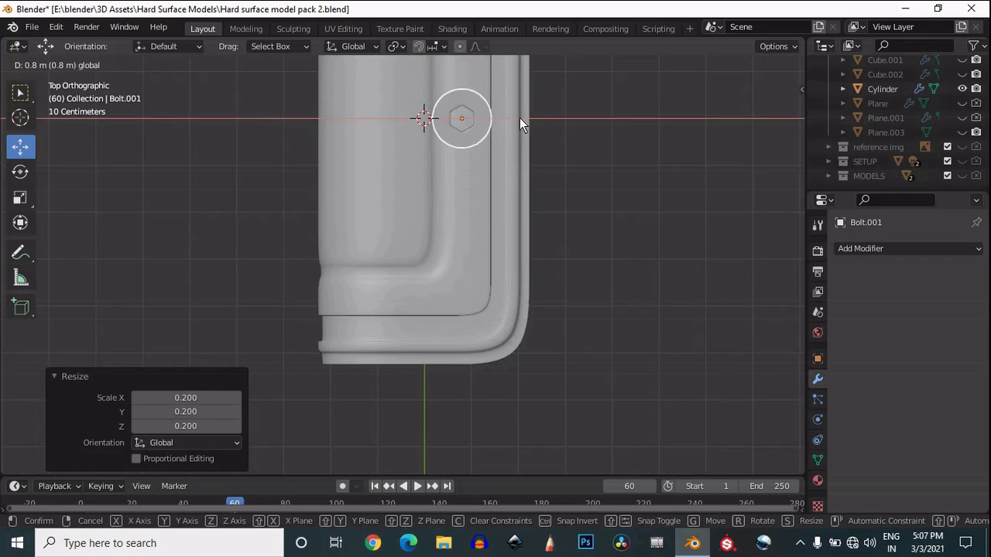
pyautogui.click(517, 122)
pyautogui.press('g')
pyautogui.press('y')
pyautogui.click(440, 245)
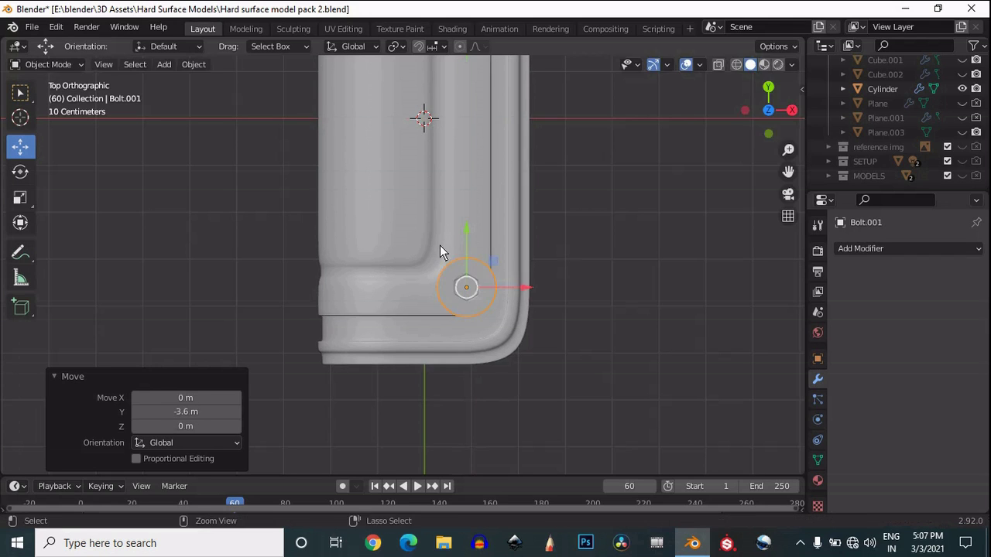
# Step: Scale the bolt by 0.8 and raise it along Z clear of the block
pyautogui.write('s.8')
pyautogui.press('Return')
pyautogui.moveTo(768, 140); pyautogui.dragTo(766, 449)
pyautogui.press('g')
pyautogui.press('z')
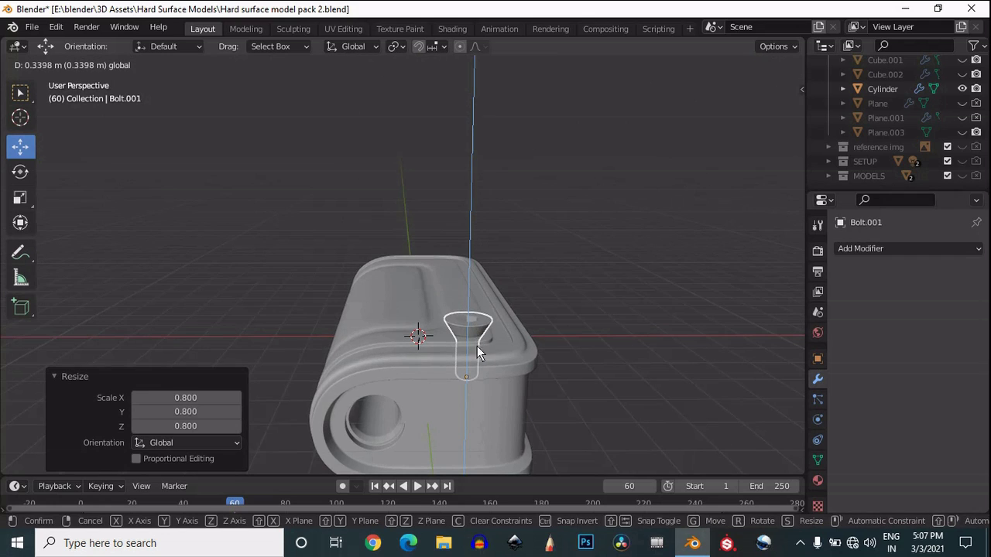
pyautogui.click(475, 417)
# Step: Scale the bolt by 0.5 along Z only, and scale the whole bolt by 0.7
pyautogui.scroll(3, 496, 426)
pyautogui.moveTo(517, 424); pyautogui.dragTo(520, 233)
pyautogui.click(27, 199)
pyautogui.click(773, 89)
pyautogui.write('s')
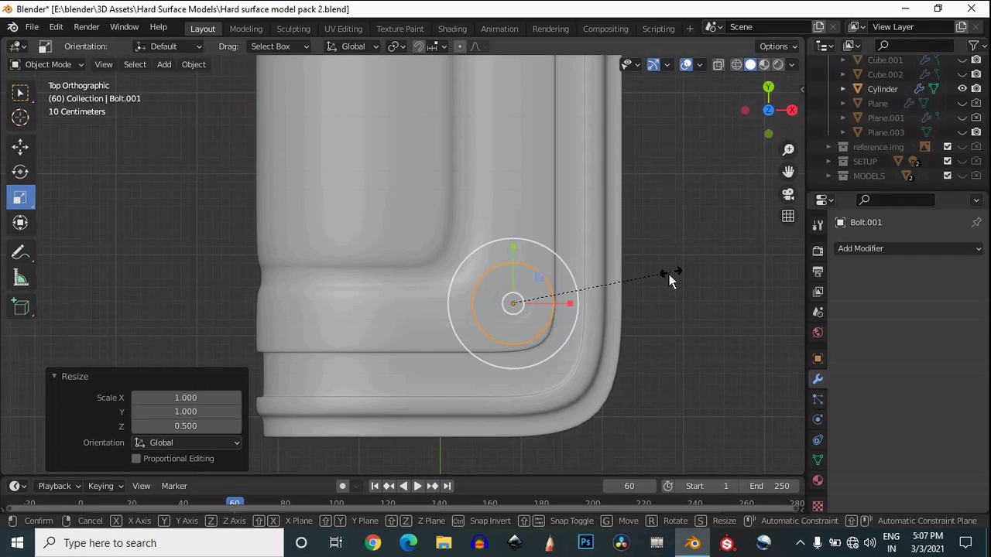
pyautogui.write('.7')
pyautogui.press('Return')
# Step: Lower the bolt about 2.05 m along Z so its shank sinks into the raised panel
pyautogui.moveTo(745, 108); pyautogui.dragTo(269, 201)
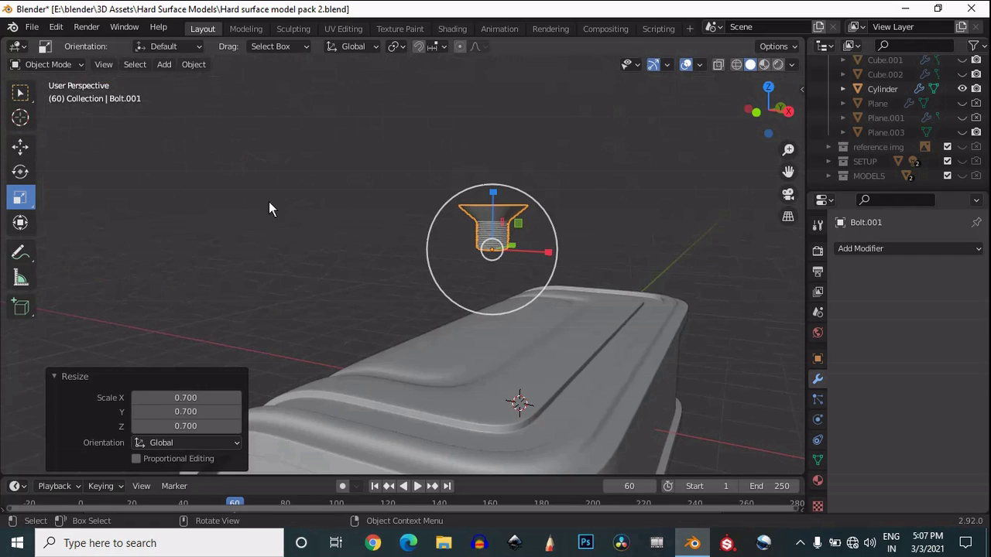
pyautogui.click(20, 146)
pyautogui.moveTo(493, 193); pyautogui.dragTo(509, 137)
pyautogui.moveTo(750, 118); pyautogui.dragTo(38, 349)
pyautogui.scroll(5, 514, 276)
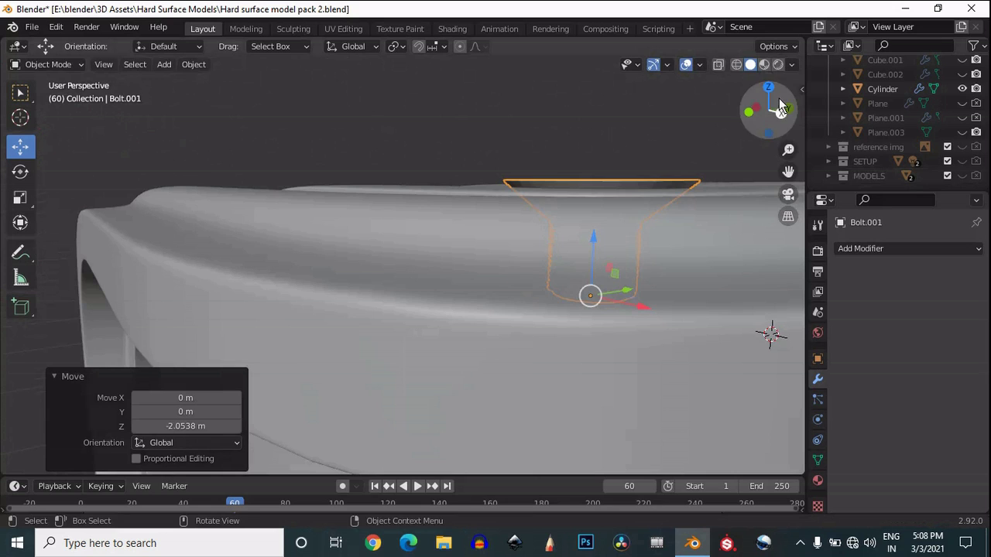
# Step: Fine-tune the bolt's height along Z so its head sits on the panel surface
pyautogui.moveTo(779, 98); pyautogui.dragTo(757, 139)
pyautogui.press('g')
pyautogui.press('z')
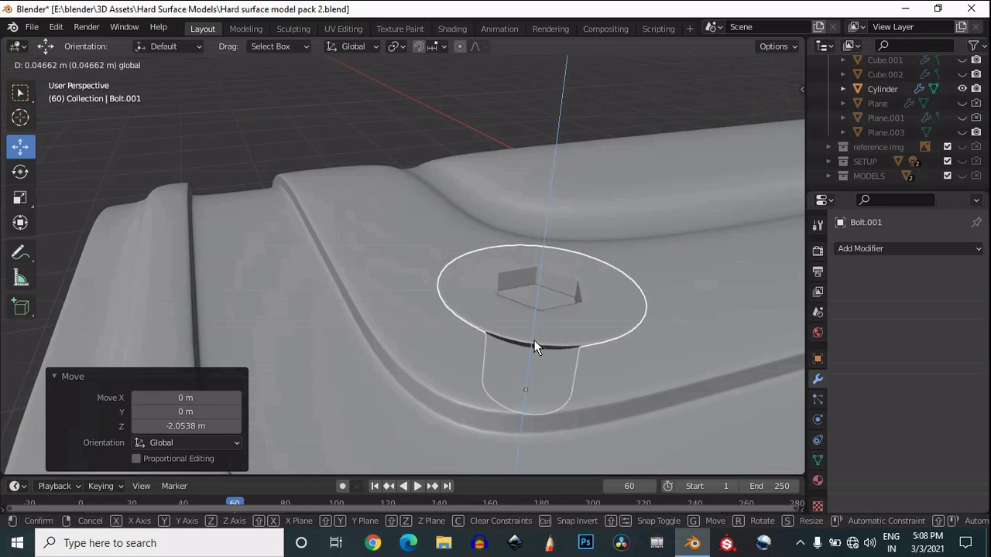
pyautogui.moveTo(534, 333); pyautogui.dragTo(534, 336)
pyautogui.scroll(-5, 542, 325)
pyautogui.moveTo(763, 81); pyautogui.dragTo(784, 127)
pyautogui.moveTo(566, 316); pyautogui.dragTo(553, 338)
# Step: Change the bolt's bit type to Phillips and its head to hex
pyautogui.moveTo(766, 110); pyautogui.dragTo(709, 80)
pyautogui.click(307, 252)
pyautogui.click(294, 228)
pyautogui.rightClick(294, 228)
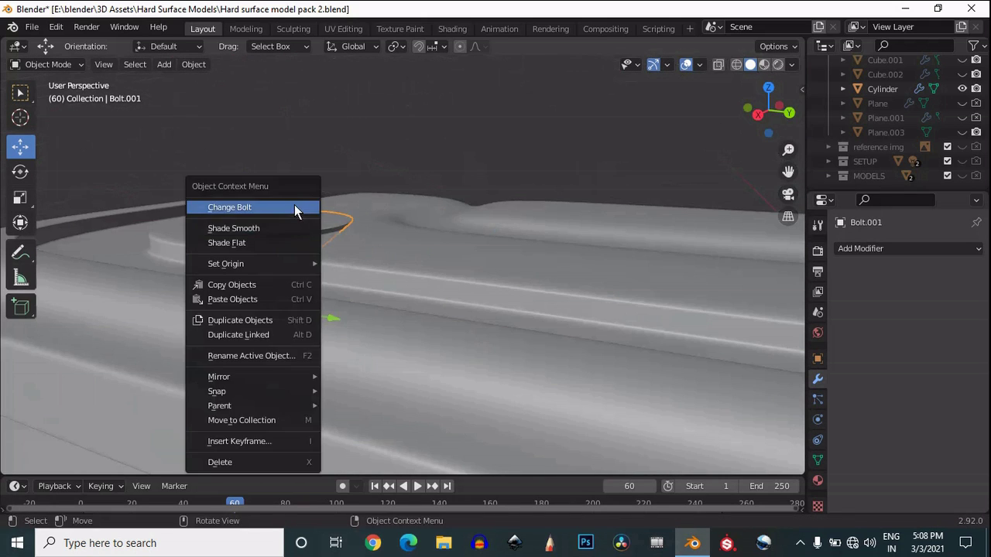
pyautogui.click(294, 206)
pyautogui.click(222, 184)
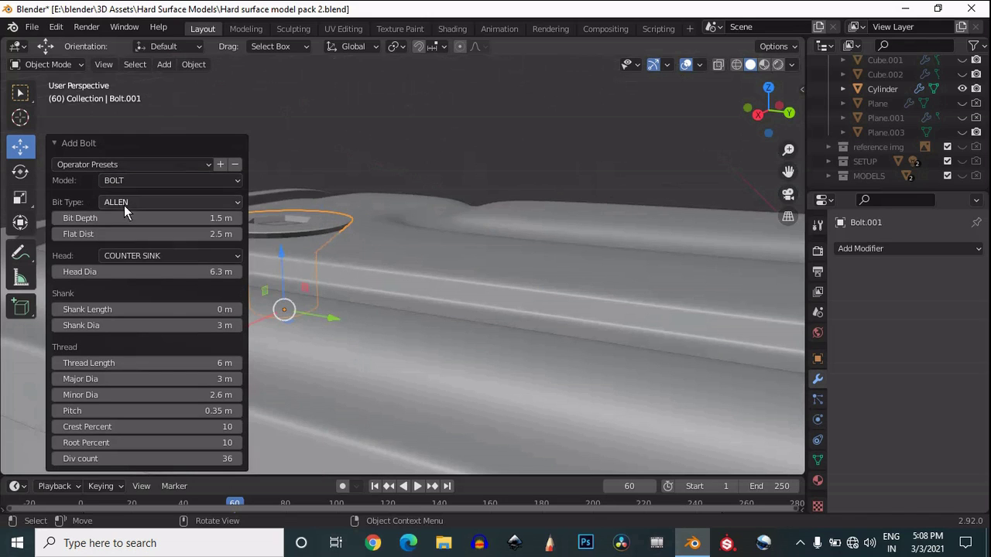
pyautogui.click(127, 204)
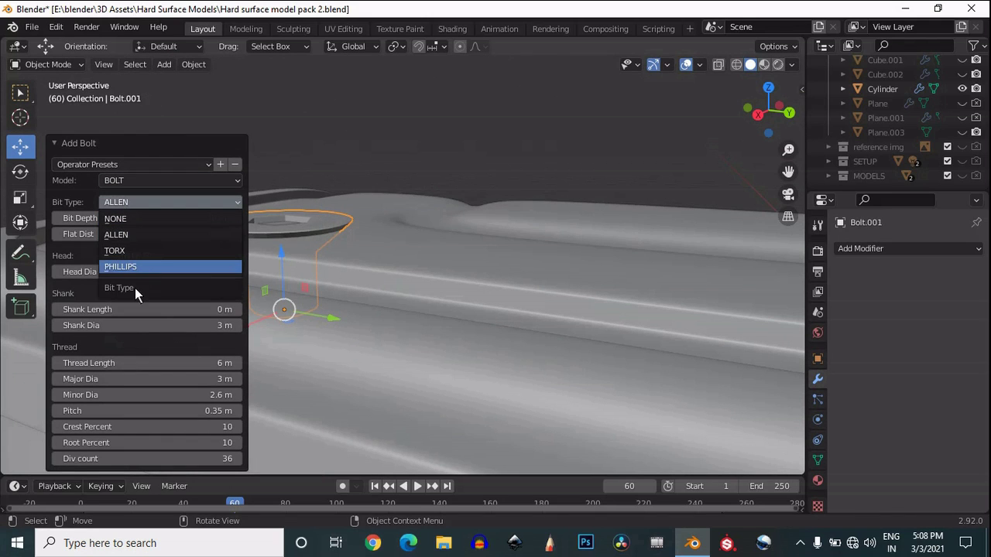
pyautogui.click(128, 266)
pyautogui.click(120, 257)
pyautogui.click(133, 275)
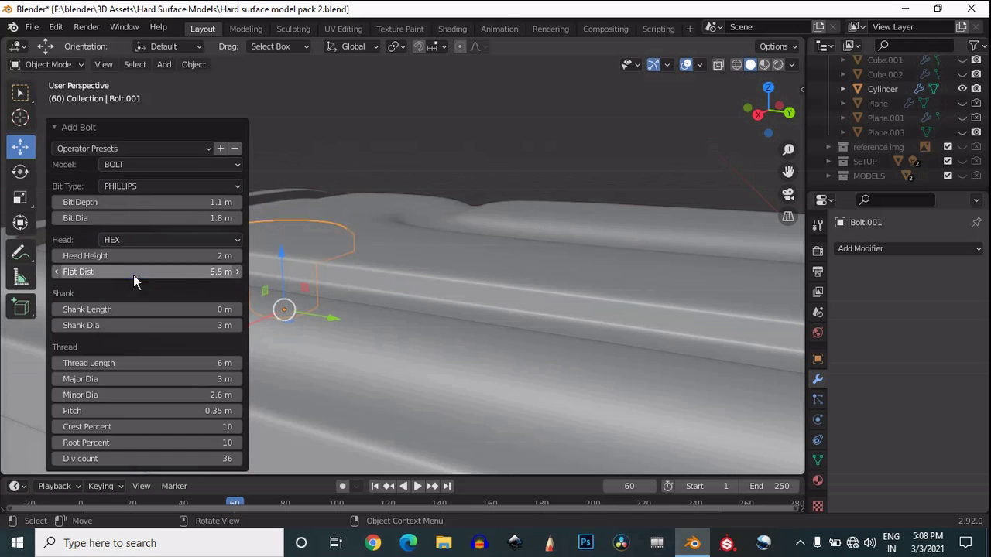
# Step: Raise the hex-head bolt about 0.089 m along Z
pyautogui.moveTo(788, 175); pyautogui.dragTo(215, 241)
pyautogui.moveTo(521, 320); pyautogui.dragTo(520, 305)
pyautogui.moveTo(549, 276); pyautogui.dragTo(491, 257, button='middle')
pyautogui.scroll(3, 490, 258)
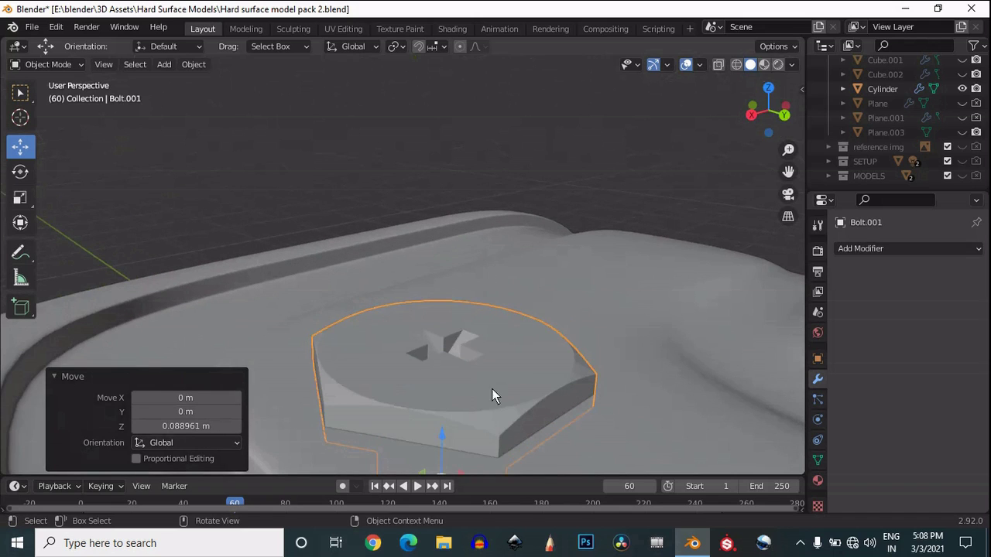
# Step: Change the bolt's head to dome and move it along Z to seat it on the panel
pyautogui.rightClick(495, 259)
pyautogui.click(495, 255)
pyautogui.click(214, 241)
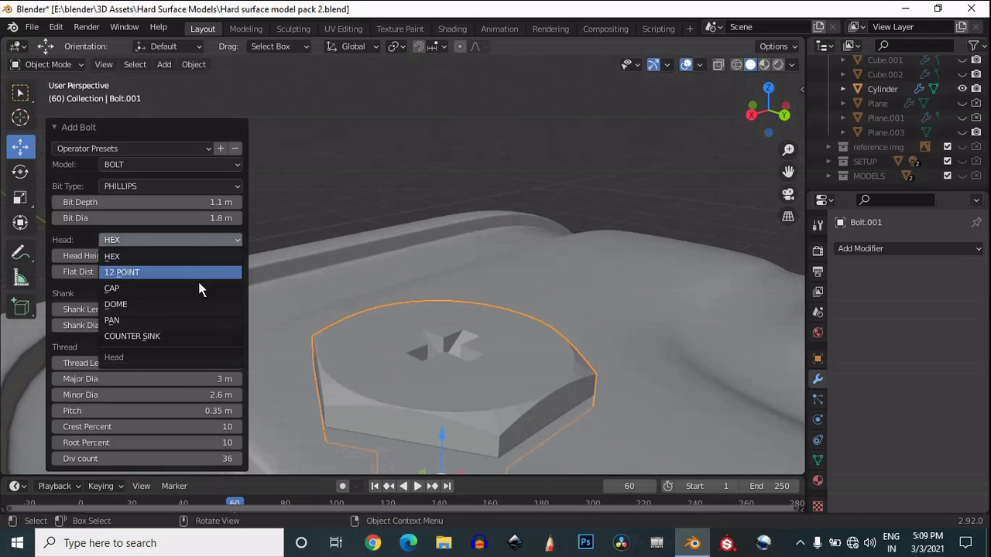
pyautogui.click(193, 307)
pyautogui.press('g')
pyautogui.press('z')
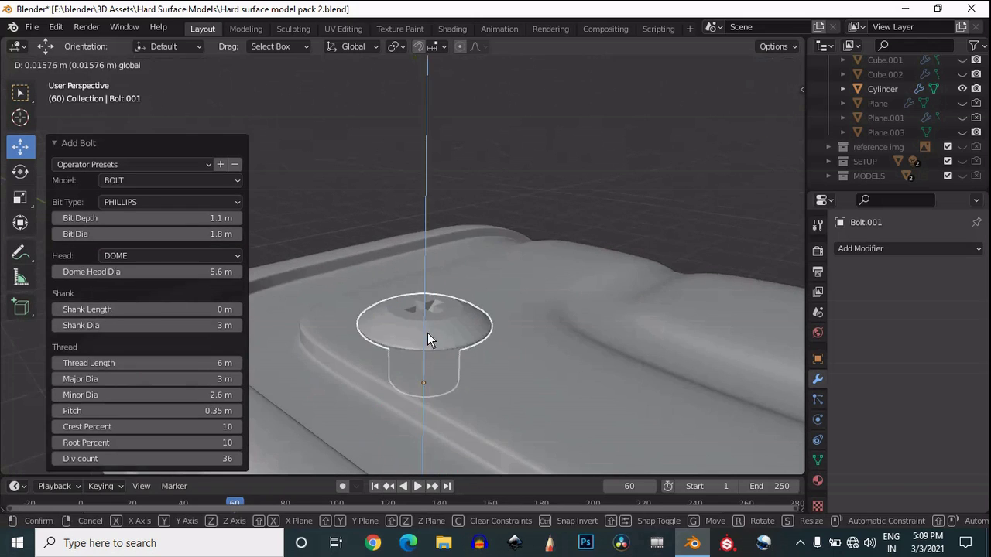
pyautogui.click(435, 297)
# Step: Apply smooth shading to the dome-head bolt
pyautogui.moveTo(767, 112); pyautogui.dragTo(659, 168)
pyautogui.scroll(-6, 660, 170)
pyautogui.hotkey('alt', 'a')
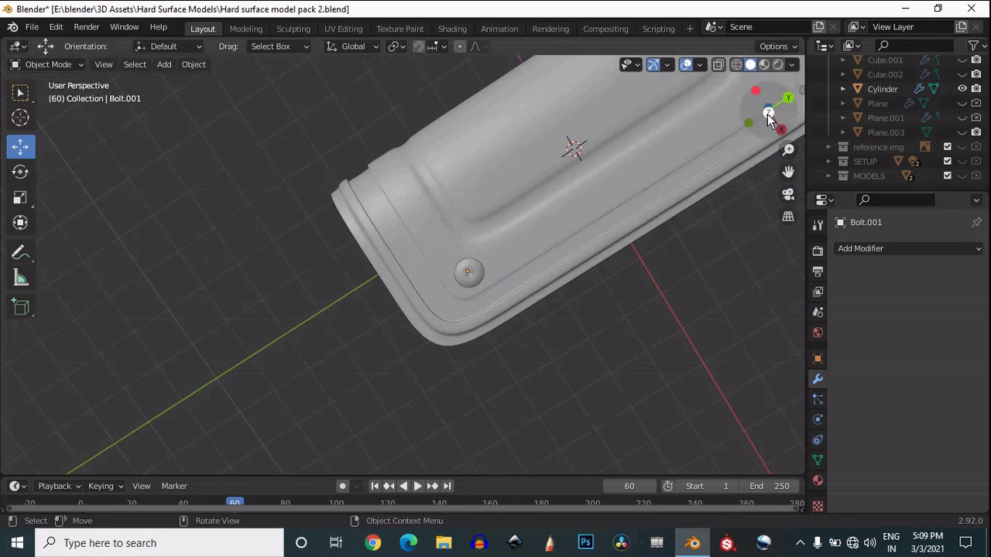
pyautogui.click(768, 114)
pyautogui.scroll(3, 511, 171)
pyautogui.rightClick(507, 164)
pyautogui.click(511, 161)
pyautogui.scroll(-3, 619, 204)
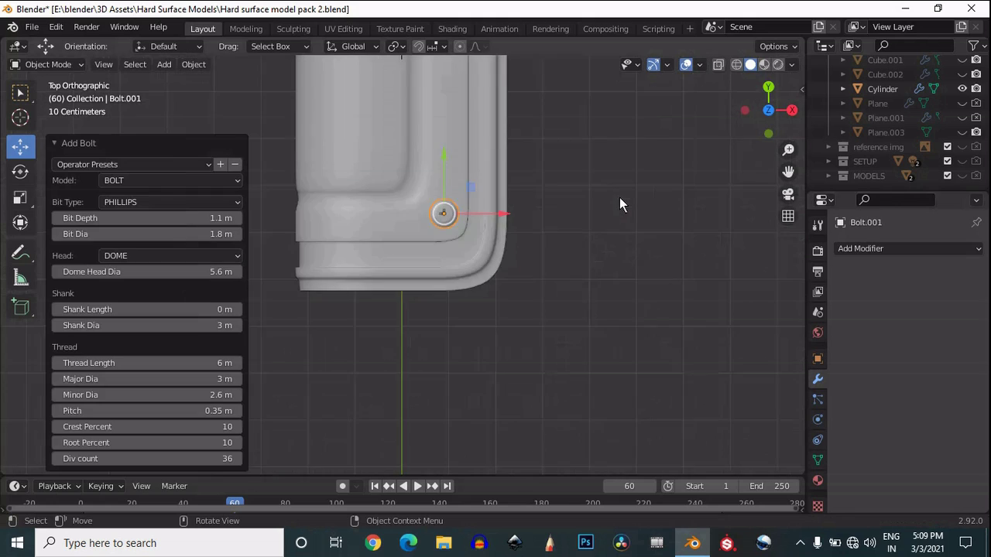
pyautogui.scroll(2, 457, 194)
pyautogui.rightClick(456, 193)
pyautogui.click(451, 207)
# Step: Enable Auto Smooth at 30° in the bolt's normals settings
pyautogui.scroll(4, 598, 209)
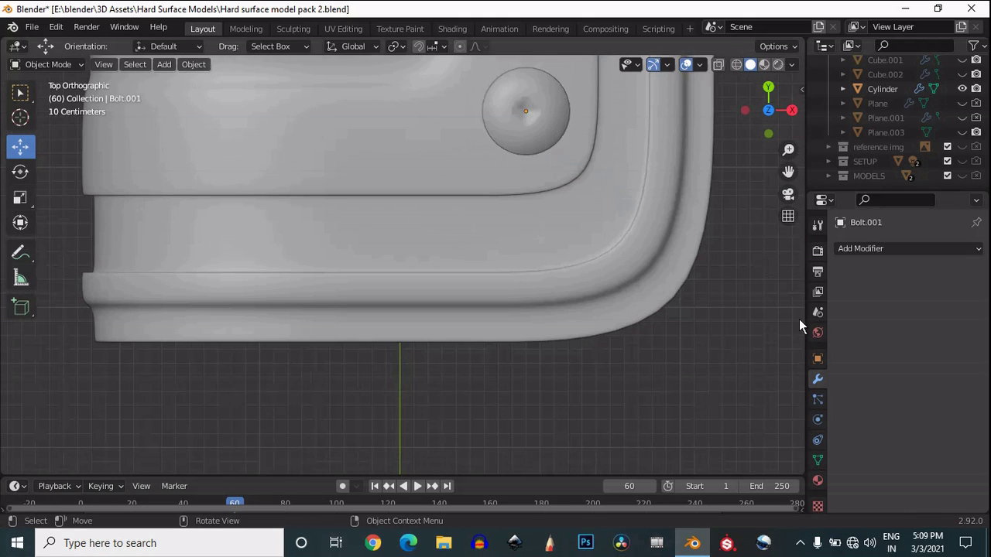
pyautogui.click(817, 460)
pyautogui.scroll(-2, 849, 460)
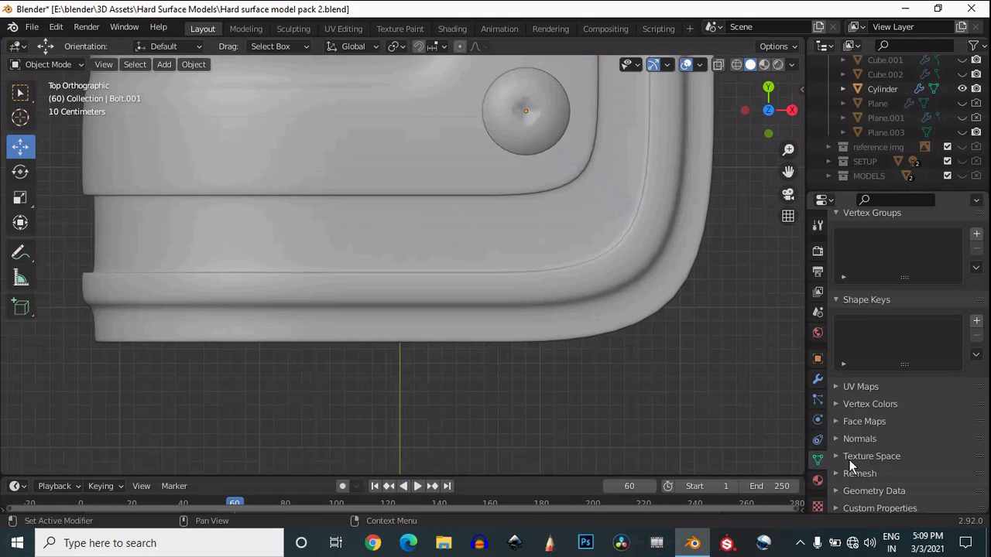
pyautogui.click(843, 440)
pyautogui.click(895, 460)
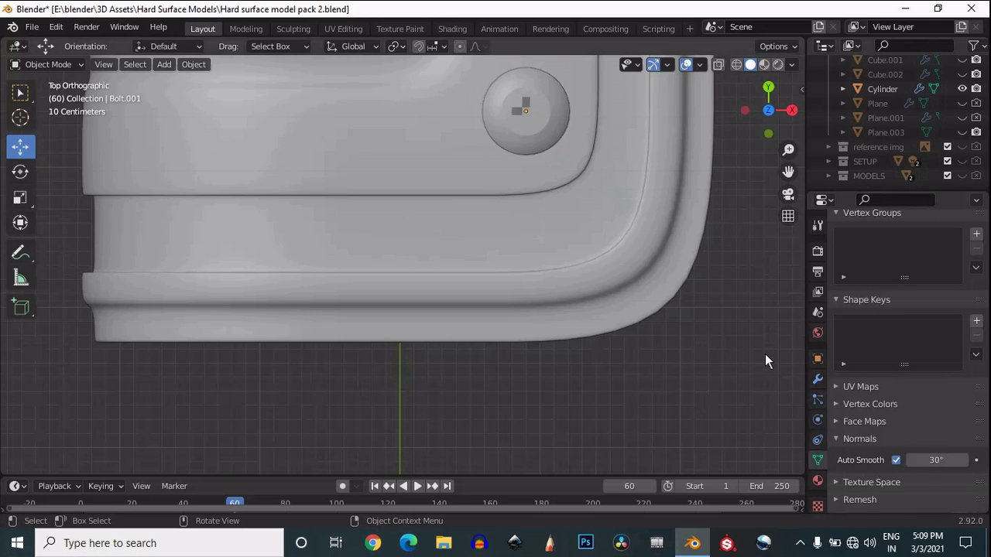
# Step: Duplicate the bolt and move the copy about 7.3 m along Y to the panel's opposite corner
pyautogui.scroll(-5, 490, 203)
pyautogui.moveTo(786, 172); pyautogui.dragTo(816, 332)
pyautogui.click(483, 362)
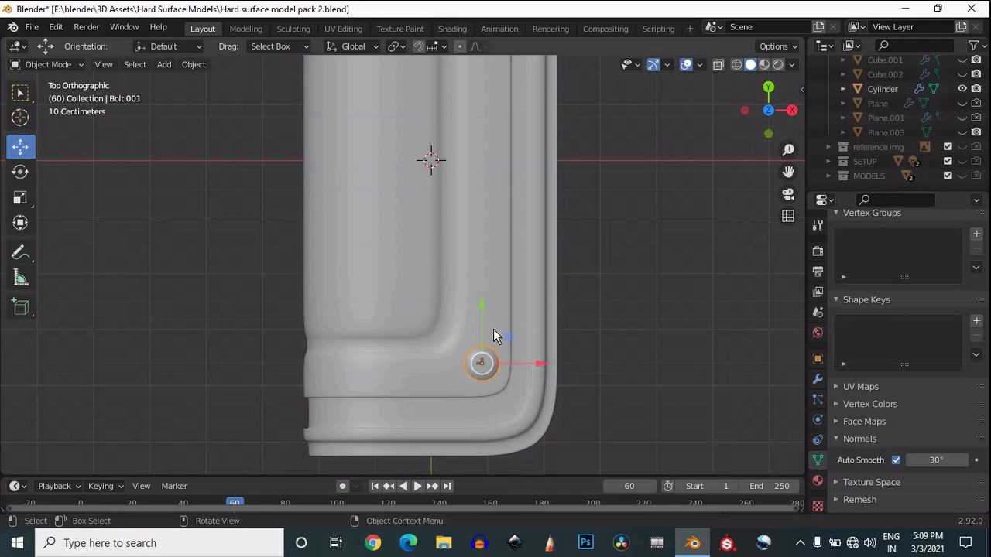
pyautogui.hotkey('shift', 'd')
pyautogui.rightClick(487, 202)
pyautogui.scroll(-5, 487, 201)
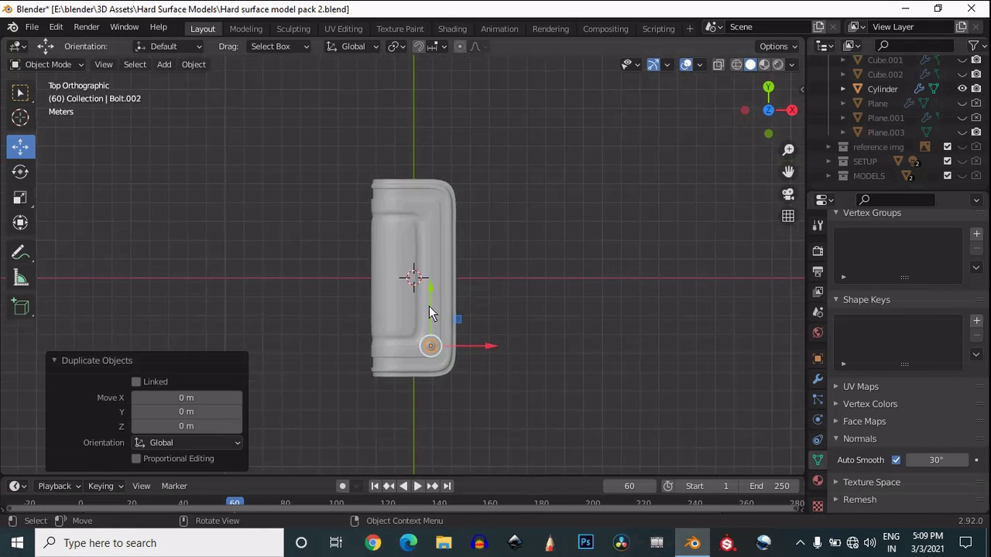
pyautogui.press('g')
pyautogui.click(436, 137)
pyautogui.scroll(8, 622, 174)
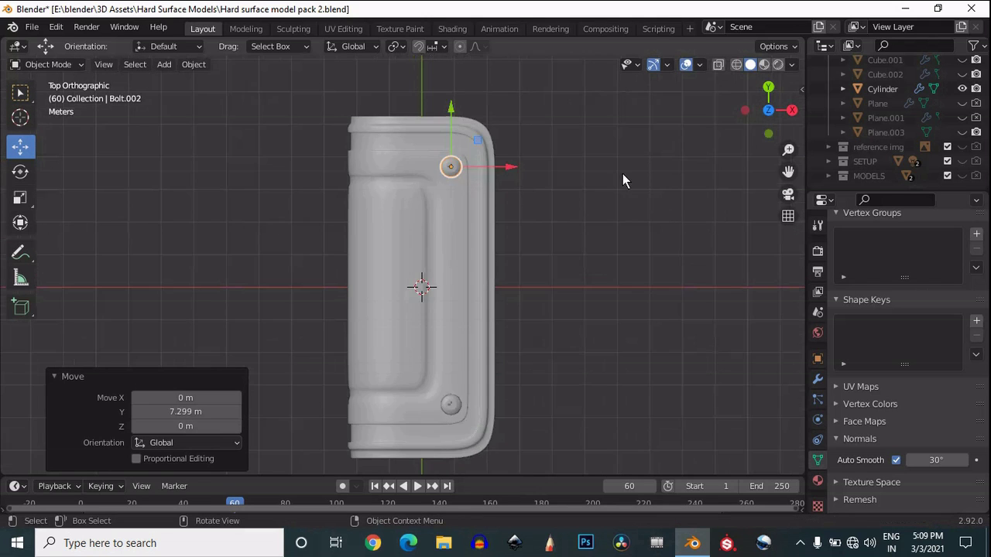
pyautogui.scroll(3, 541, 195)
pyautogui.click(533, 209)
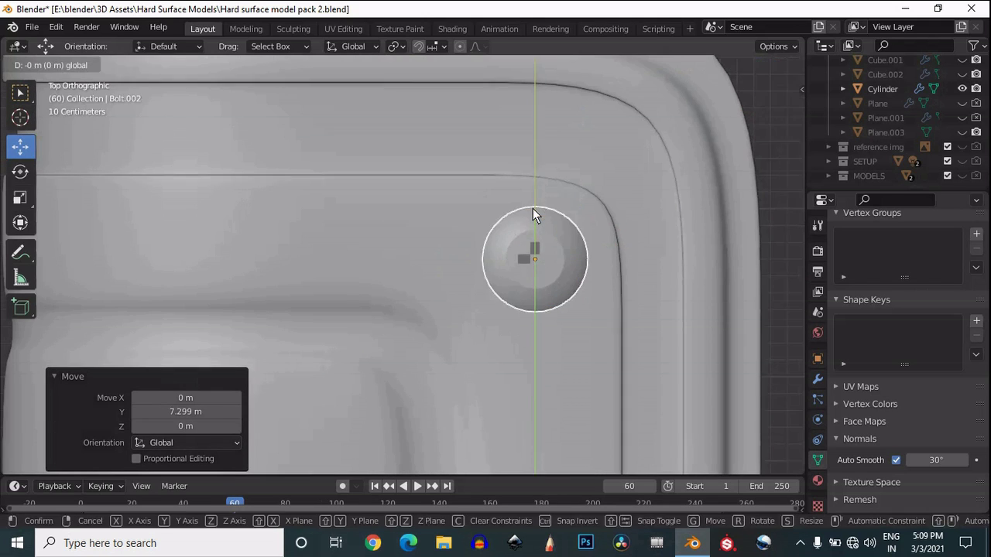
# Step: Duplicate both bolts in place and rotate the copies 180° in the front view
pyautogui.scroll(-8, 570, 186)
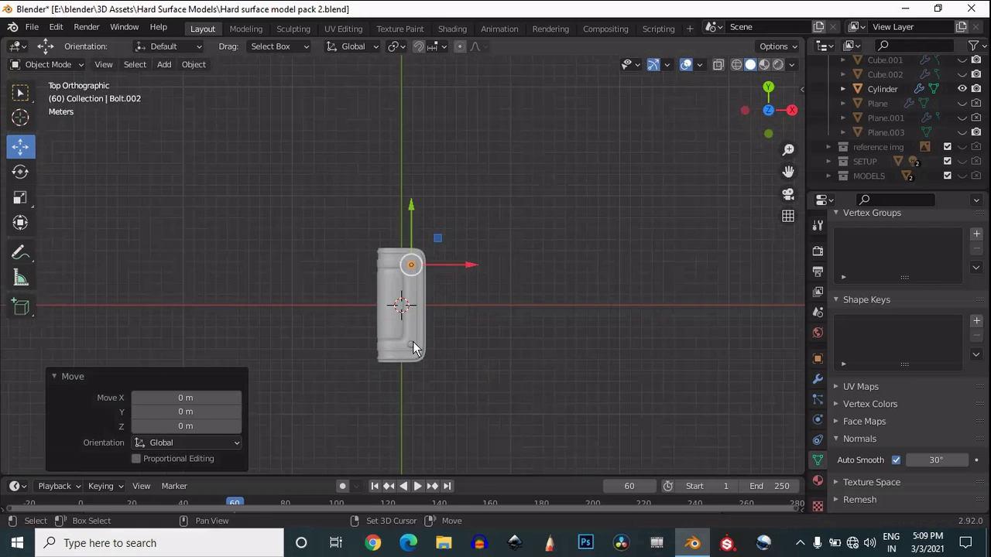
pyautogui.scroll(4, 414, 345)
pyautogui.click(769, 132)
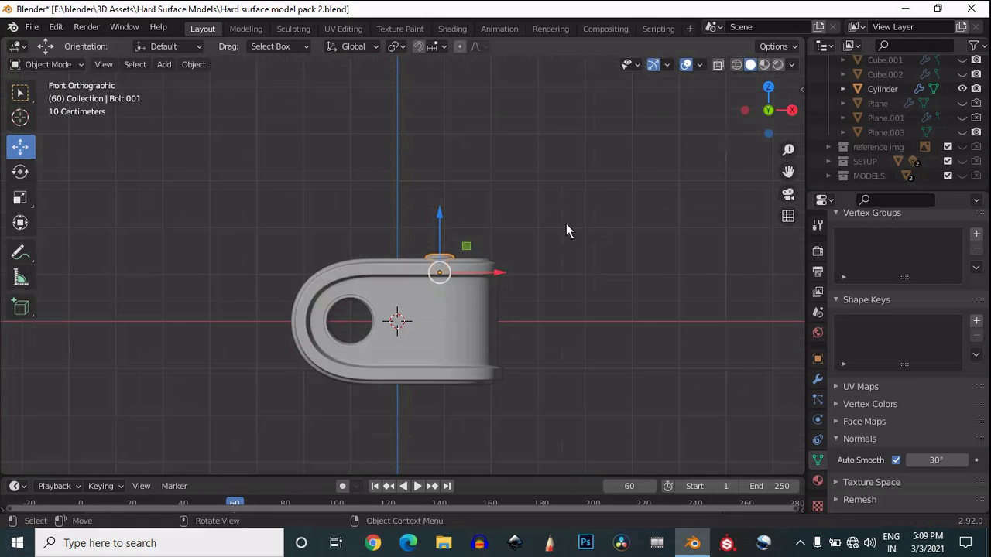
pyautogui.hotkey('shift', 'd')
pyautogui.click(557, 258)
pyautogui.press('r')
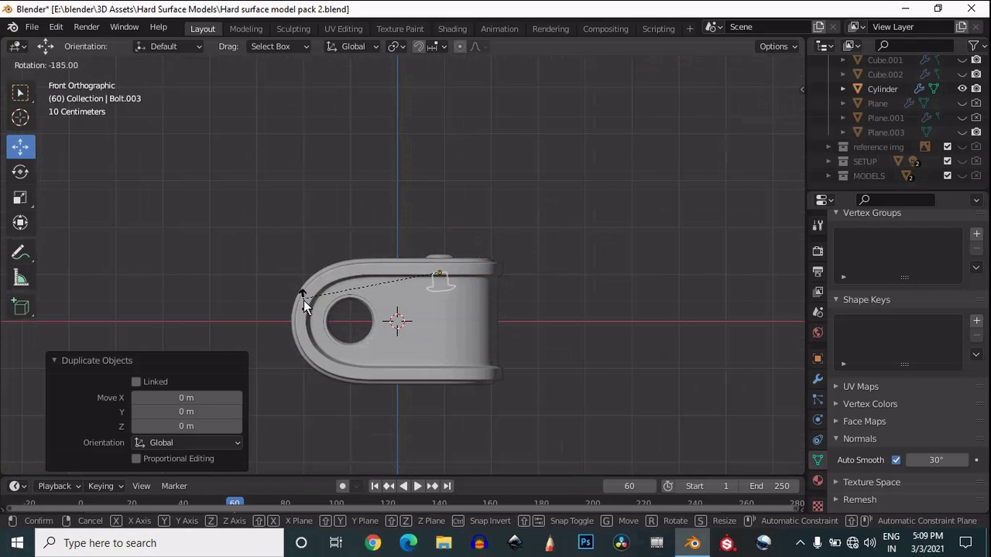
pyautogui.click(301, 289)
# Step: Move the flipped bolt copies -2.1 m along Z to the underside of the block
pyautogui.press('g')
pyautogui.press('z')
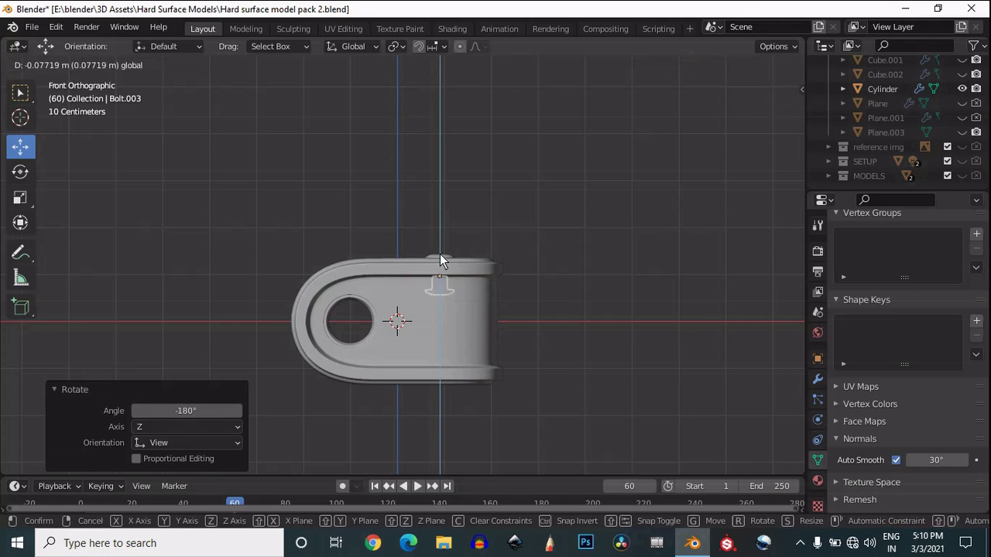
pyautogui.click(436, 312)
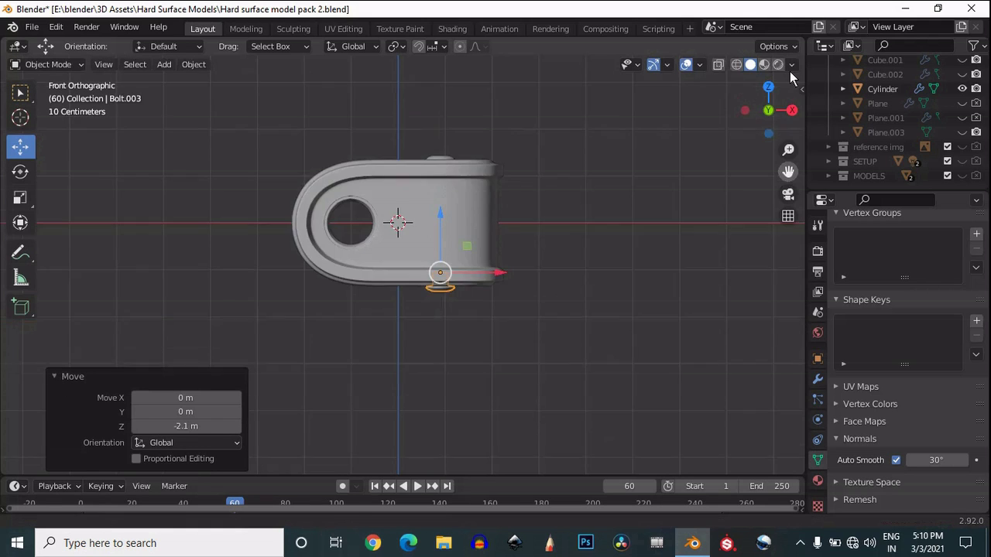
pyautogui.scroll(6, 531, 299)
pyautogui.press('g')
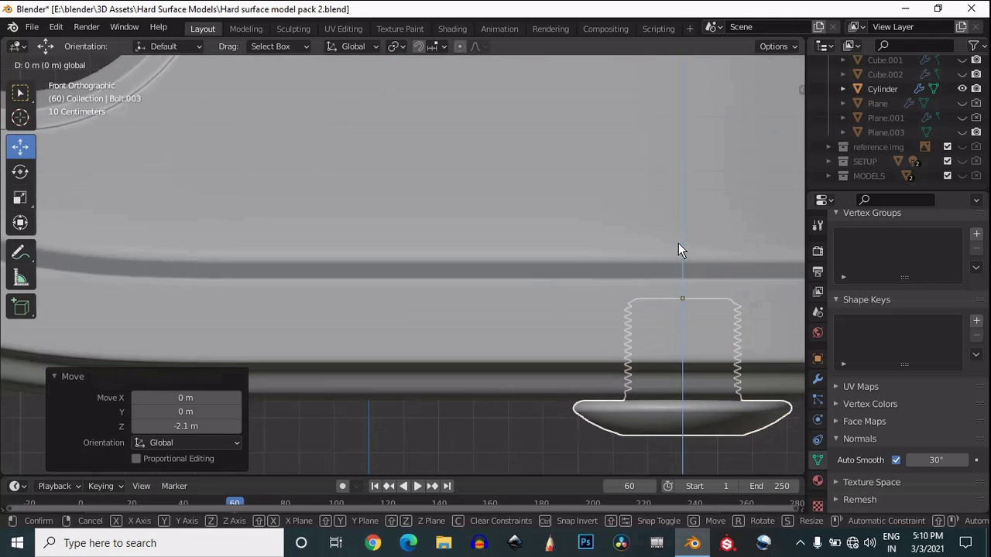
pyautogui.click(678, 243)
# Step: Adjust the flipped bolts along Z so their heads rest against the underside panel, and deselect them
pyautogui.scroll(-5, 678, 243)
pyautogui.moveTo(770, 103); pyautogui.dragTo(793, 224)
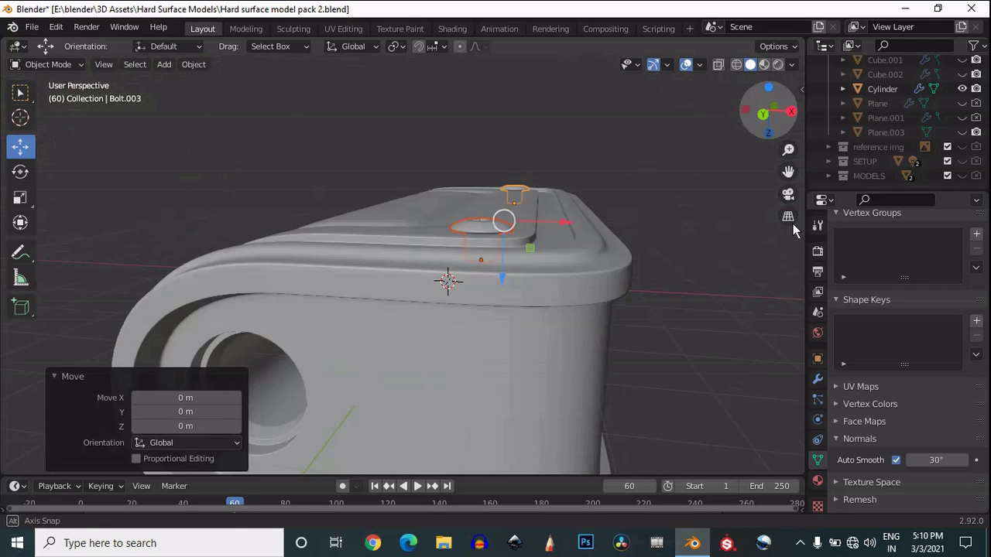
pyautogui.scroll(4, 603, 232)
pyautogui.moveTo(573, 207); pyautogui.dragTo(574, 207)
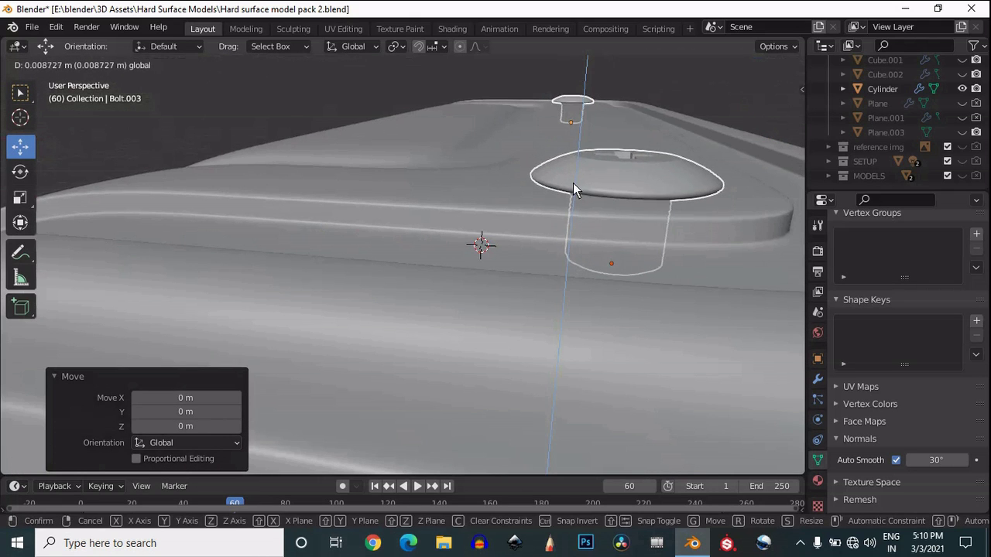
pyautogui.click(573, 186)
pyautogui.scroll(-3, 572, 186)
pyautogui.scroll(1, 572, 187)
pyautogui.click(625, 127)
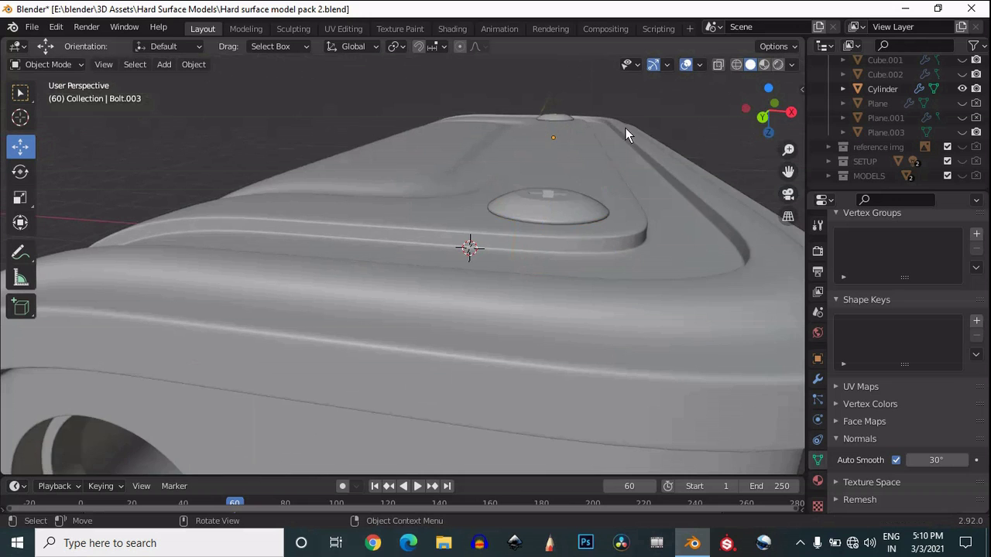
# Step: Inspect the bolted block from the underside, top and end to check the bolt placement
pyautogui.moveTo(625, 128); pyautogui.dragTo(652, 234, button='middle')
pyautogui.moveTo(652, 234); pyautogui.dragTo(611, 321)
pyautogui.scroll(-6, 611, 321)
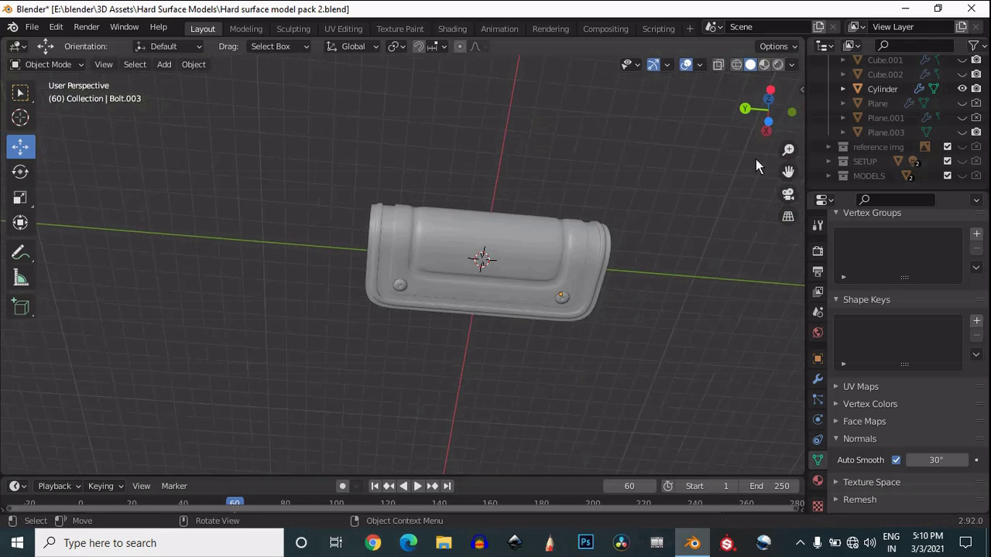
pyautogui.moveTo(768, 109); pyautogui.dragTo(586, 299)
pyautogui.moveTo(586, 308); pyautogui.dragTo(680, 245, button='middle')
pyautogui.moveTo(770, 126); pyautogui.dragTo(776, 104)
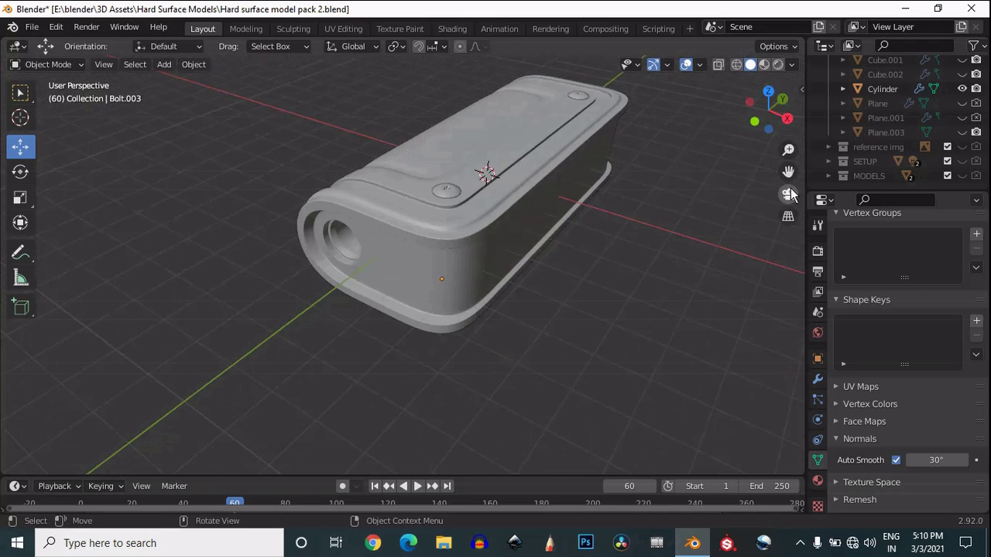
pyautogui.moveTo(788, 170); pyautogui.dragTo(775, 239)
pyautogui.scroll(1, 715, 200)
pyautogui.moveTo(788, 171)
pyautogui.mouseDown()
pyautogui.moveTo(780, 157)
pyautogui.moveTo(792, 164)
pyautogui.mouseUp()
pyautogui.moveTo(792, 163); pyautogui.dragTo(712, 215, button='middle')
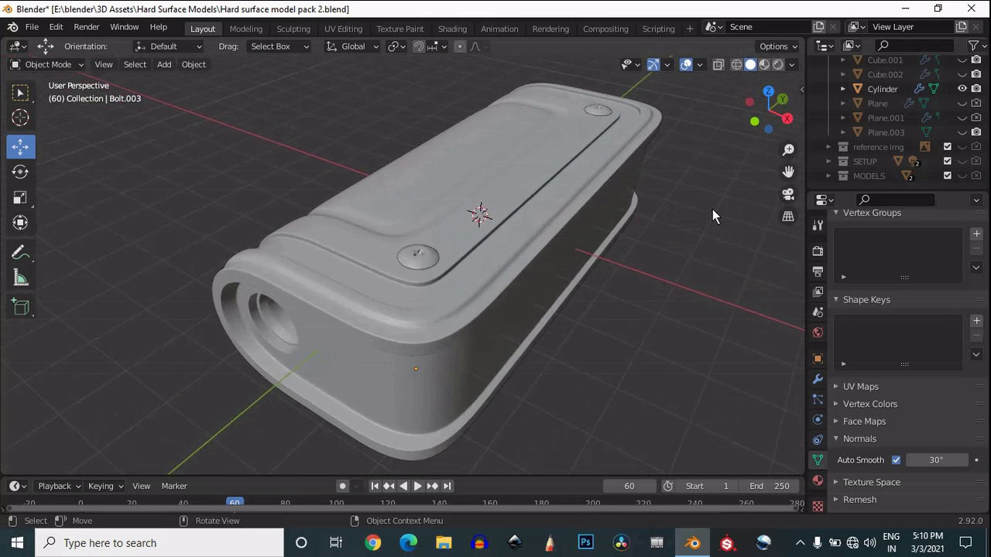
# Step: Save the file and hide the viewport overlays to present the finished block
pyautogui.press('ctrl')
pyautogui.hotkey('ctrl', 's')
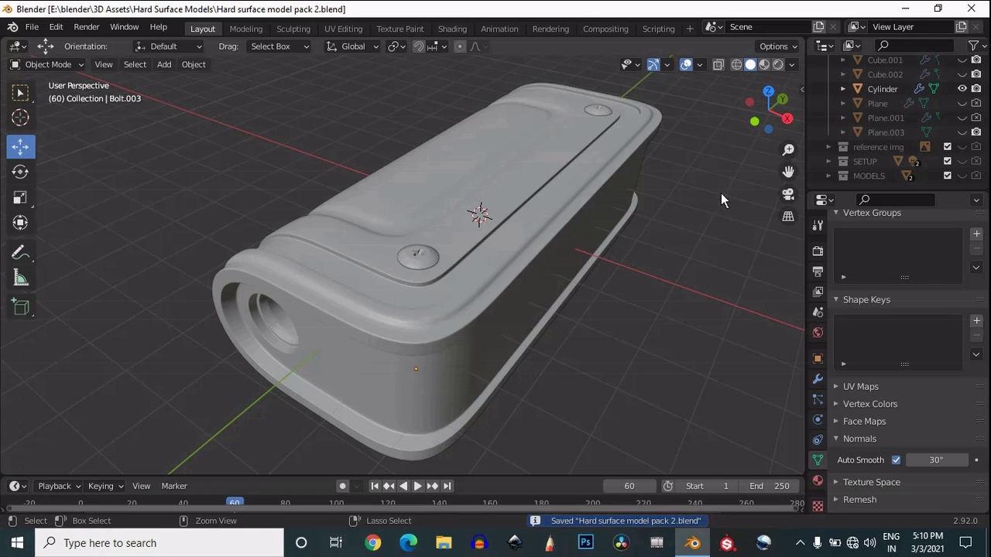
pyautogui.click(688, 65)
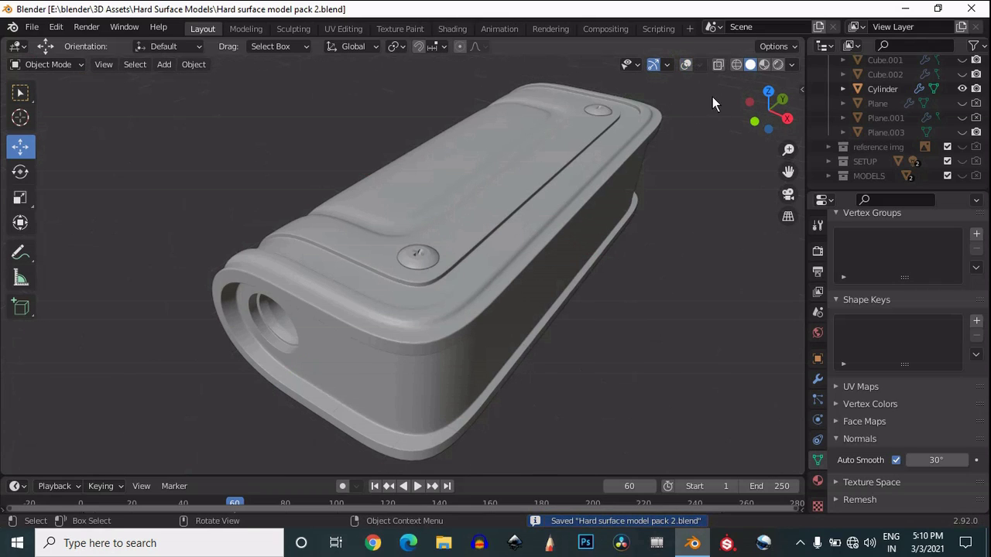
pyautogui.moveTo(766, 167); pyautogui.dragTo(730, 166, button='middle')
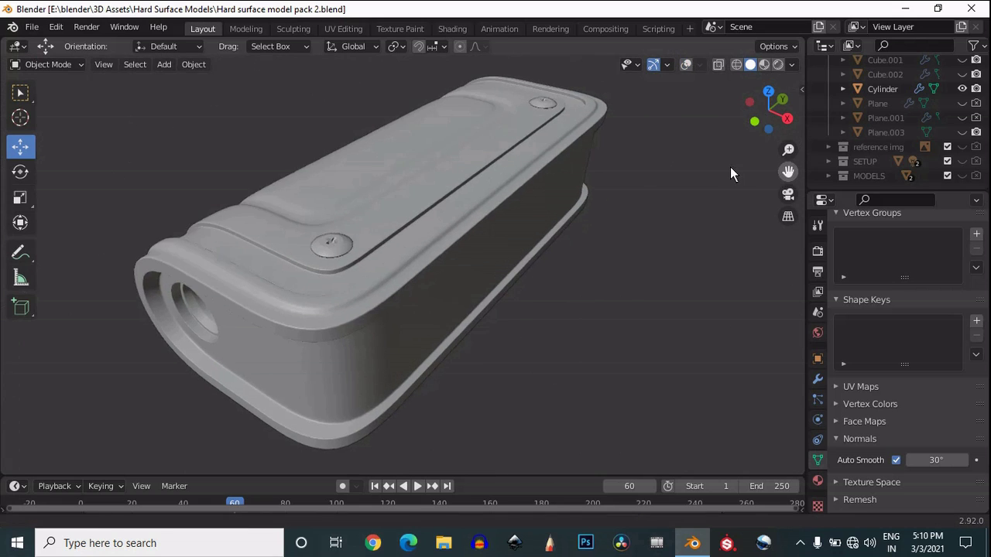